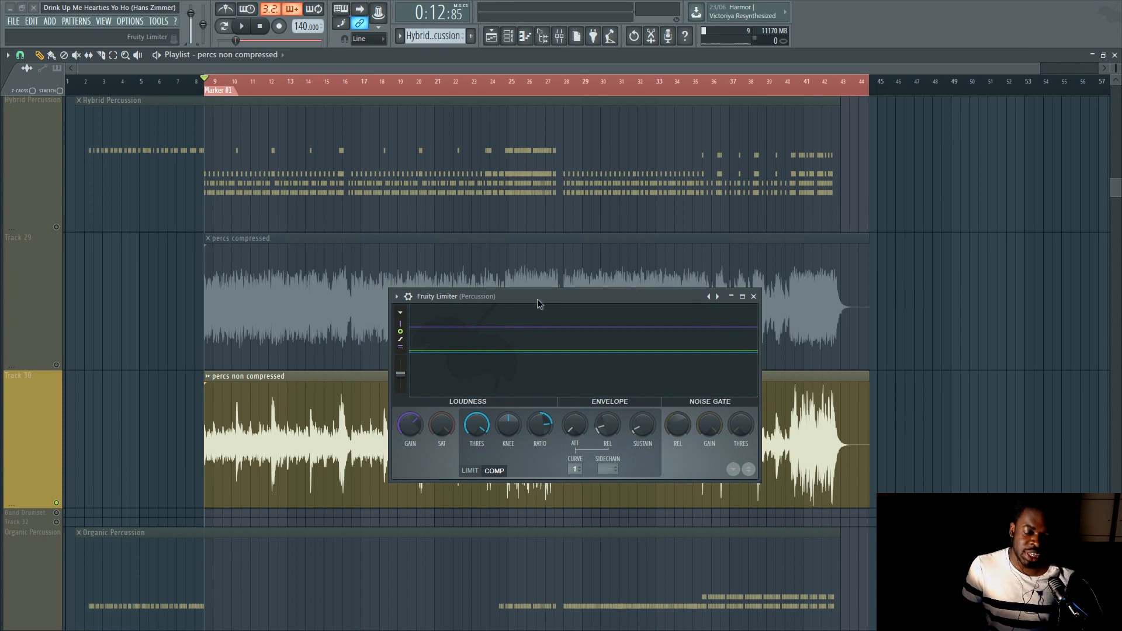
- Examine the percs compressed and percs non compressed waveforms over their full length, repositioning the Fruity Limiter window around them
{"action": "left_click_drag", "start_coordinate": [537, 299], "coordinate": [537, 428]}
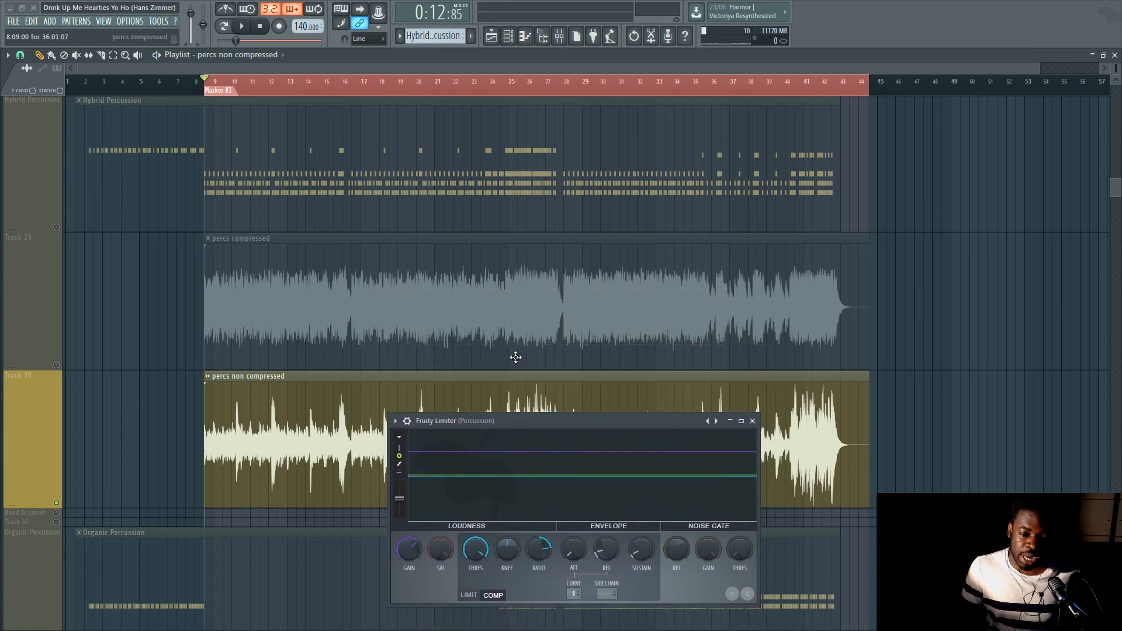
{"action": "scroll", "coordinate": [508, 342], "scroll_direction": "down", "scroll_amount": 5}
{"action": "scroll", "coordinate": [499, 320], "scroll_direction": "up", "scroll_amount": 5}
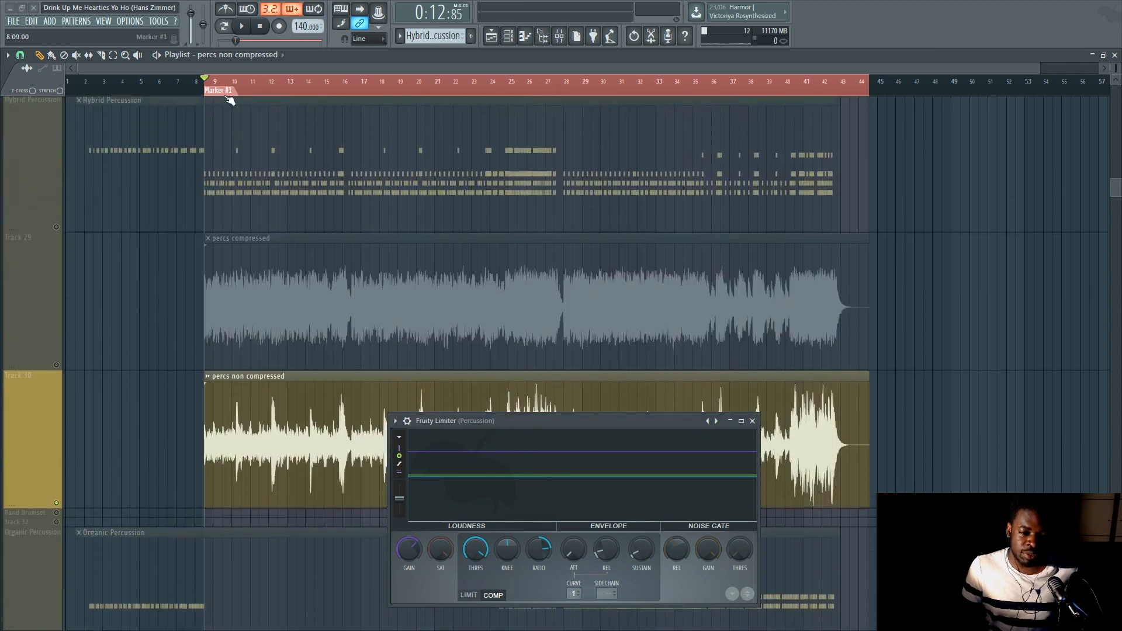
{"action": "scroll", "coordinate": [232, 93], "scroll_direction": "up", "scroll_amount": 4}
{"action": "scroll", "coordinate": [231, 192], "scroll_direction": "down", "scroll_amount": 1}
{"action": "scroll", "coordinate": [381, 351], "scroll_direction": "up", "scroll_amount": 1}
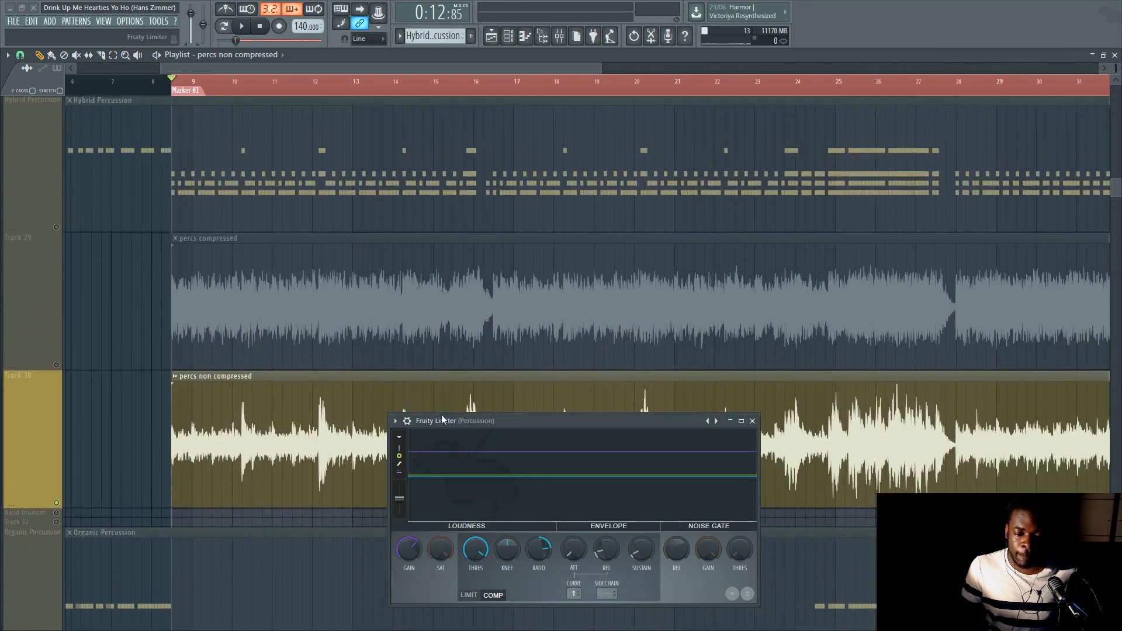
{"action": "left_click_drag", "start_coordinate": [464, 424], "coordinate": [576, 213]}
{"action": "scroll", "coordinate": [455, 88], "scroll_direction": "down", "scroll_amount": 3}
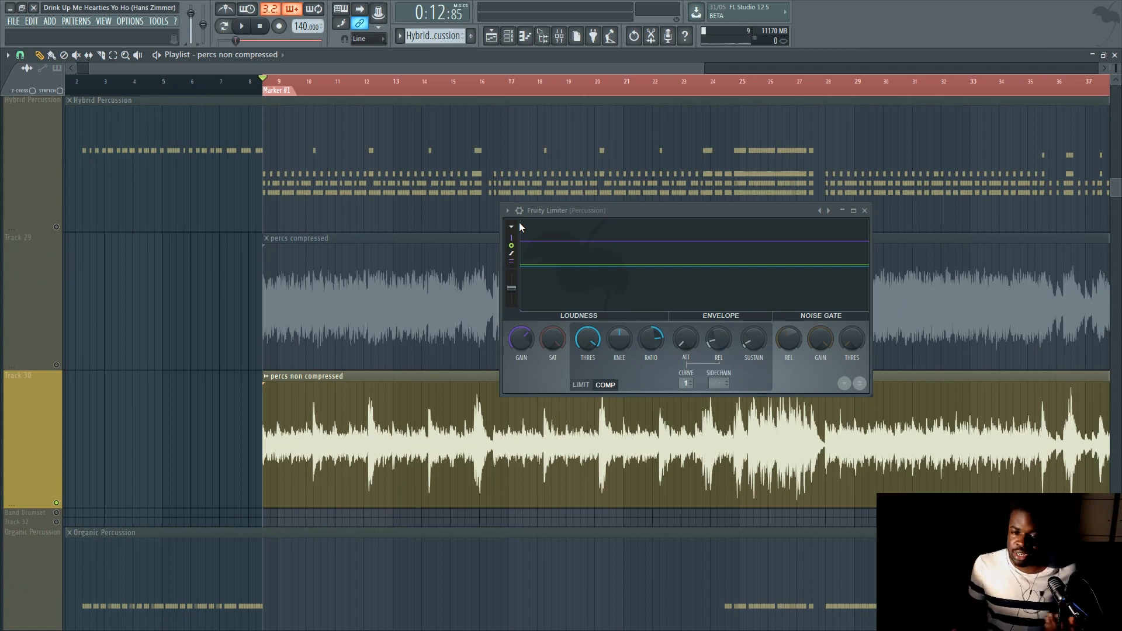
{"action": "left_click_drag", "start_coordinate": [598, 214], "coordinate": [597, 249]}
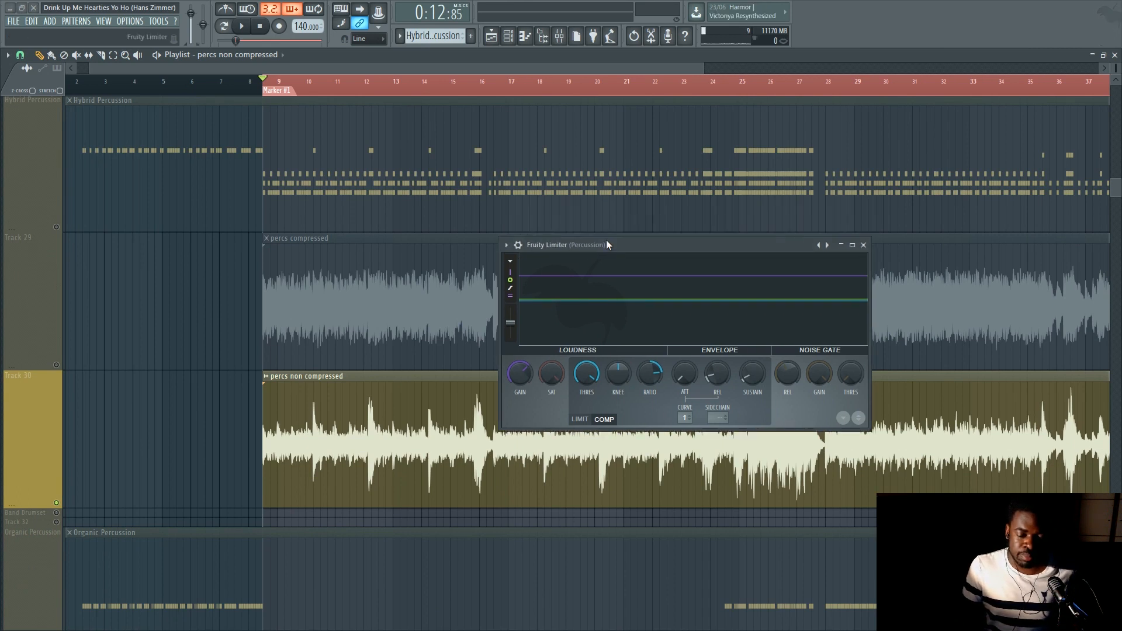
{"action": "scroll", "coordinate": [503, 88], "scroll_direction": "down", "scroll_amount": 4}
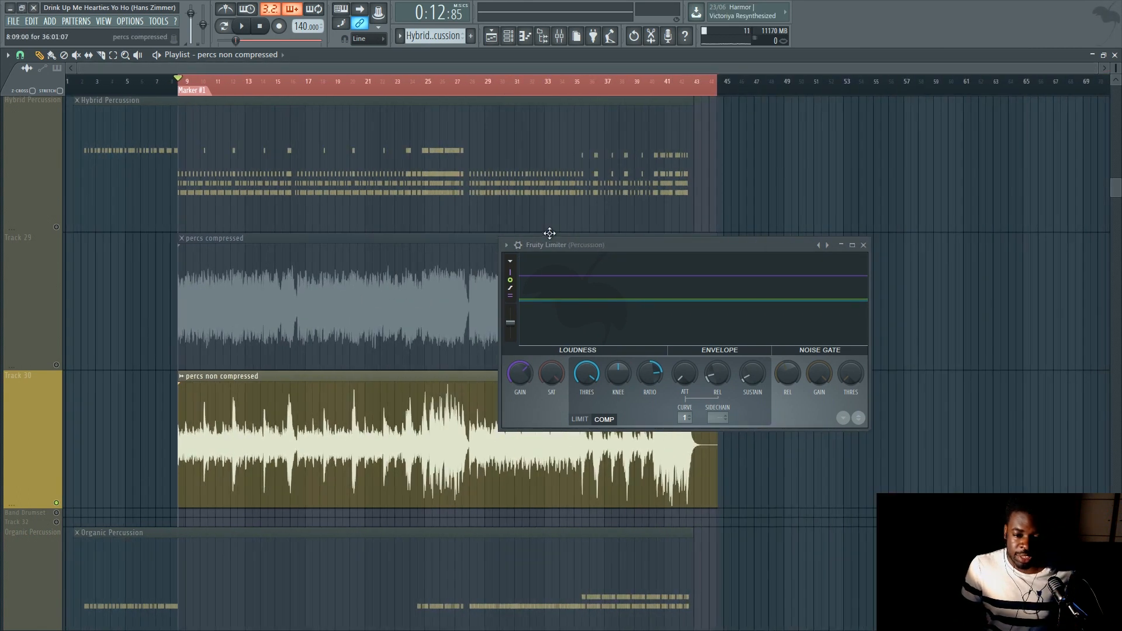
{"action": "scroll", "coordinate": [319, 85], "scroll_direction": "up", "scroll_amount": 2}
{"action": "left_click_drag", "start_coordinate": [654, 245], "coordinate": [525, 272]}
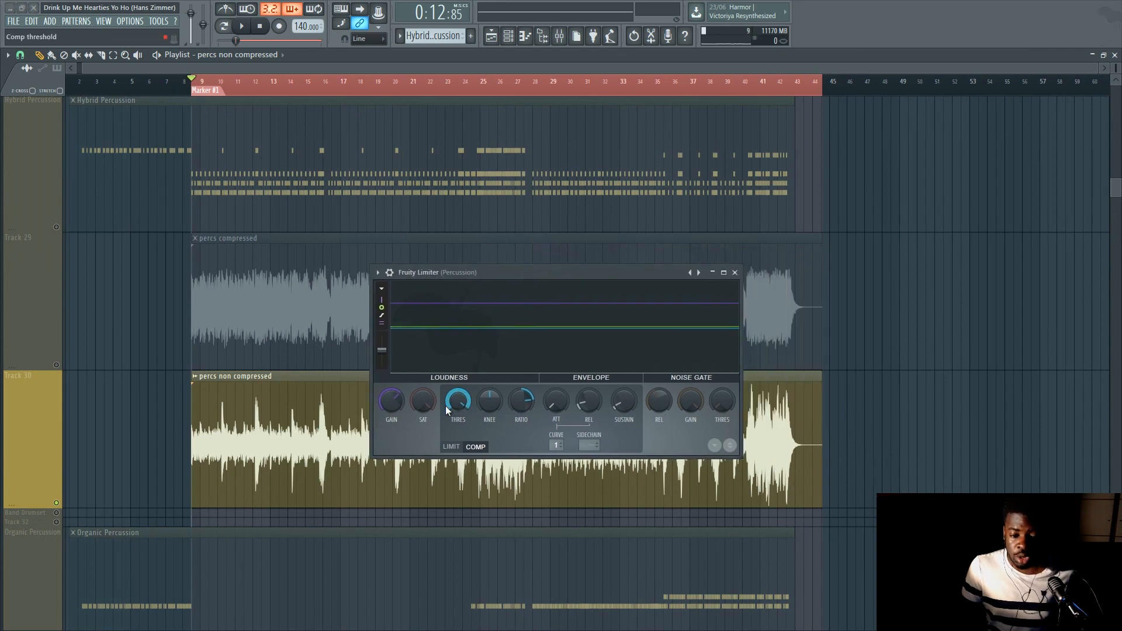
- Move the Fruity Limiter window below the two percussion waveforms and examine their peaks closely from Marker #1 onward
{"action": "left_click_drag", "start_coordinate": [473, 273], "coordinate": [588, 474]}
{"action": "scroll", "coordinate": [329, 294], "scroll_direction": "up", "scroll_amount": 3}
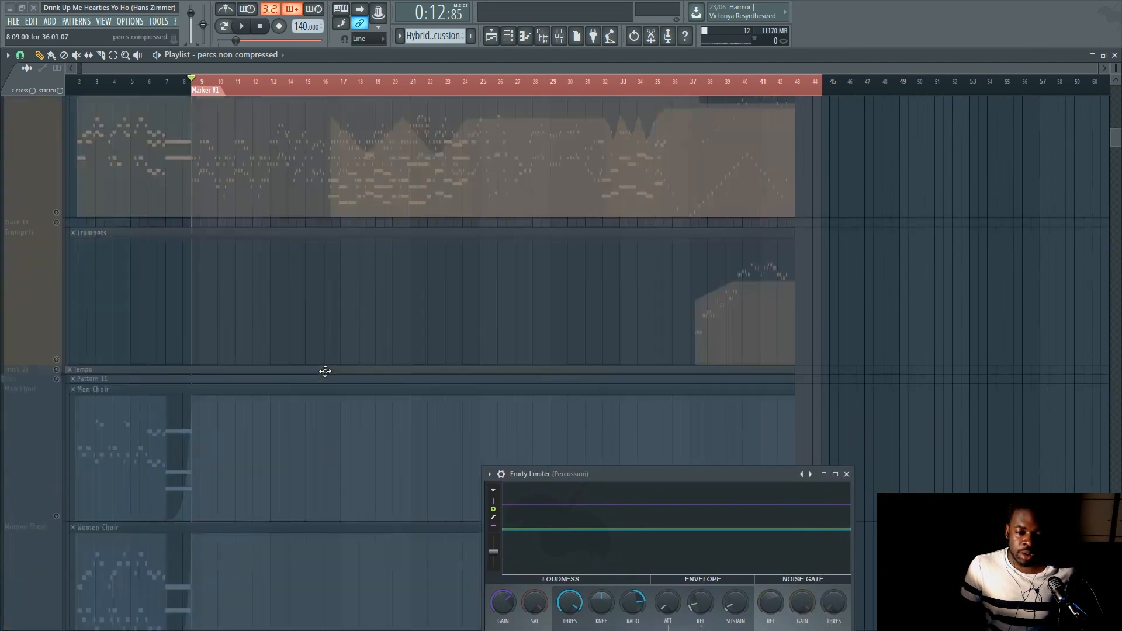
{"action": "scroll", "coordinate": [329, 295], "scroll_direction": "up", "scroll_amount": 3}
{"action": "scroll", "coordinate": [292, 280], "scroll_direction": "down", "scroll_amount": 6}
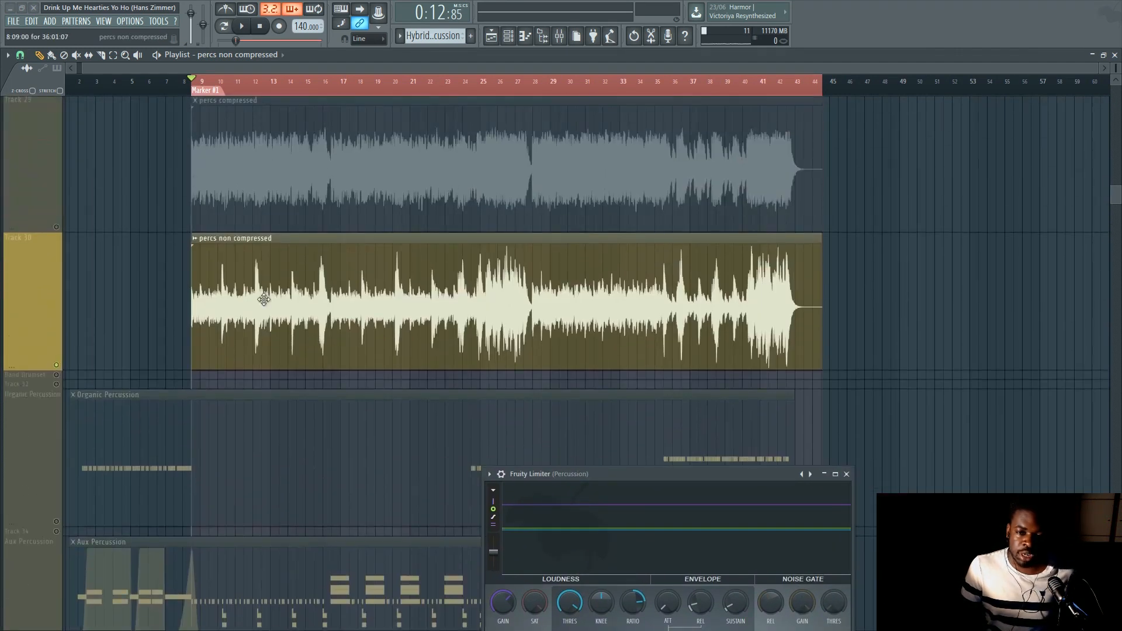
{"action": "scroll", "coordinate": [252, 275], "scroll_direction": "up", "scroll_amount": 2}
{"action": "scroll", "coordinate": [240, 262], "scroll_direction": "down", "scroll_amount": 2}
{"action": "scroll", "coordinate": [218, 95], "scroll_direction": "up", "scroll_amount": 3}
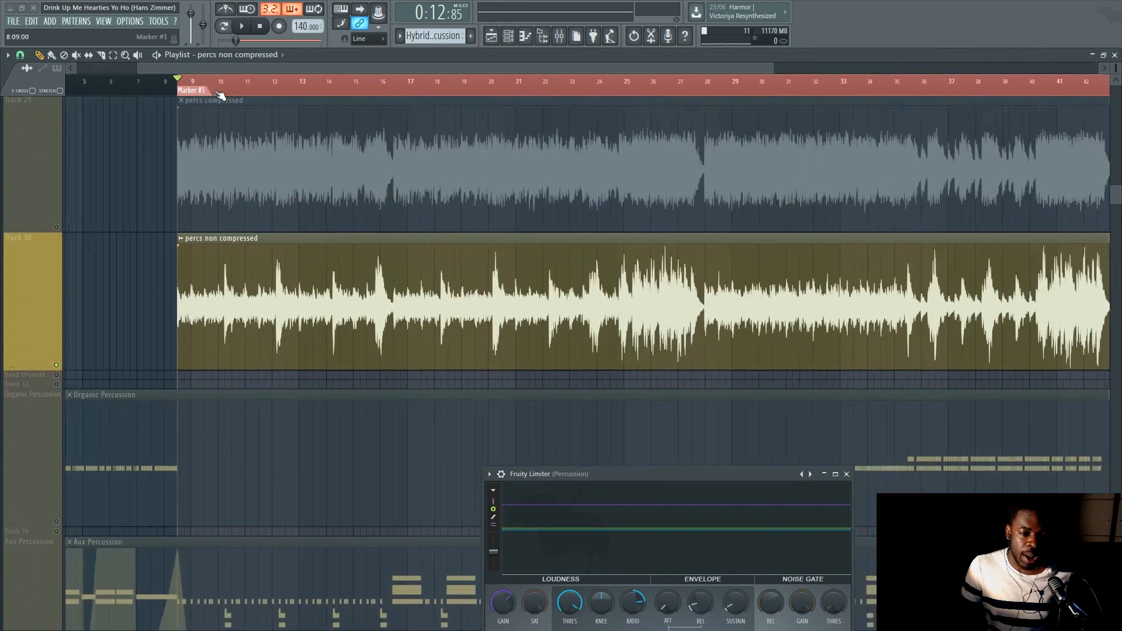
{"action": "scroll", "coordinate": [218, 93], "scroll_direction": "up", "scroll_amount": 4}
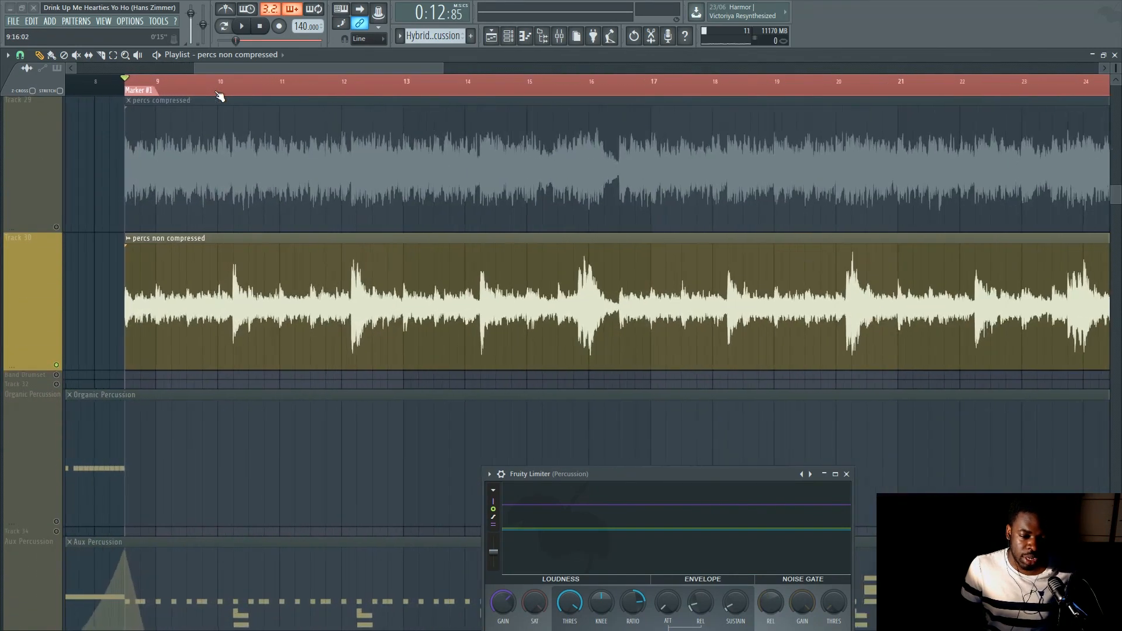
{"action": "left_click_drag", "start_coordinate": [594, 474], "coordinate": [591, 356]}
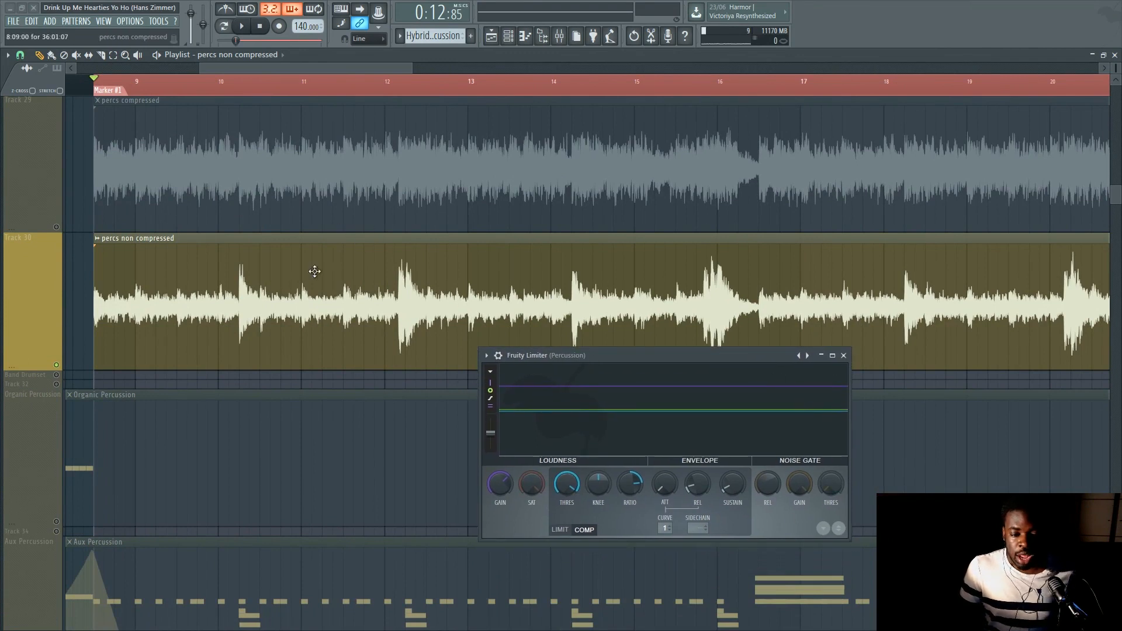
- Place the playhead at the start of the percs non compressed clip, play it back and stop
{"action": "left_click", "coordinate": [146, 82]}
{"action": "left_click", "coordinate": [197, 88]}
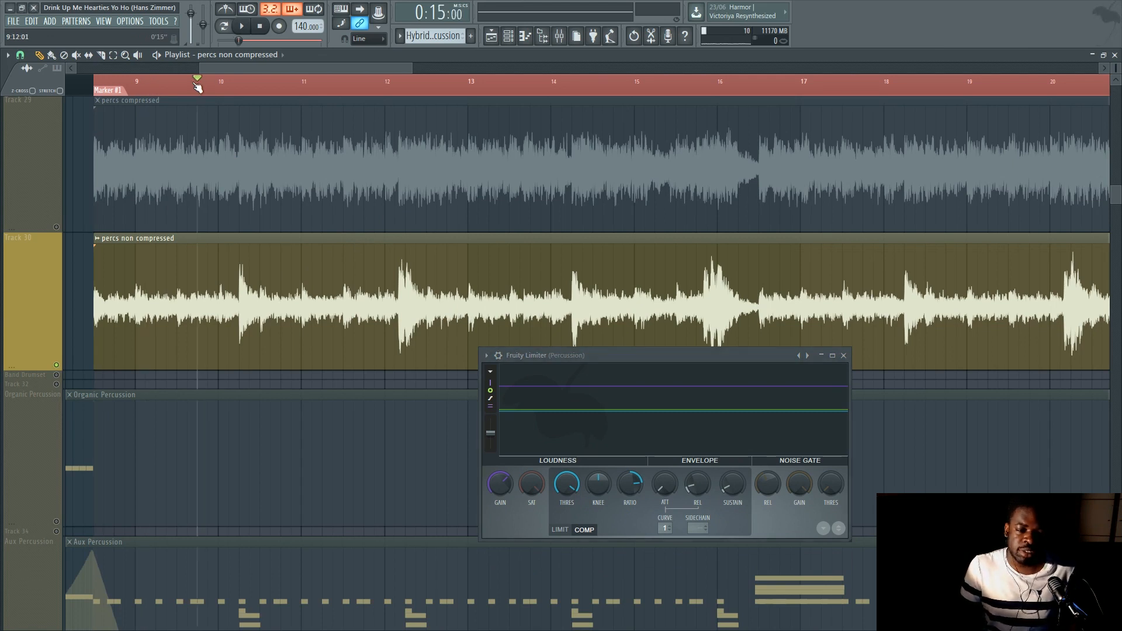
{"action": "scroll", "coordinate": [198, 88], "scroll_direction": "up", "scroll_amount": 3}
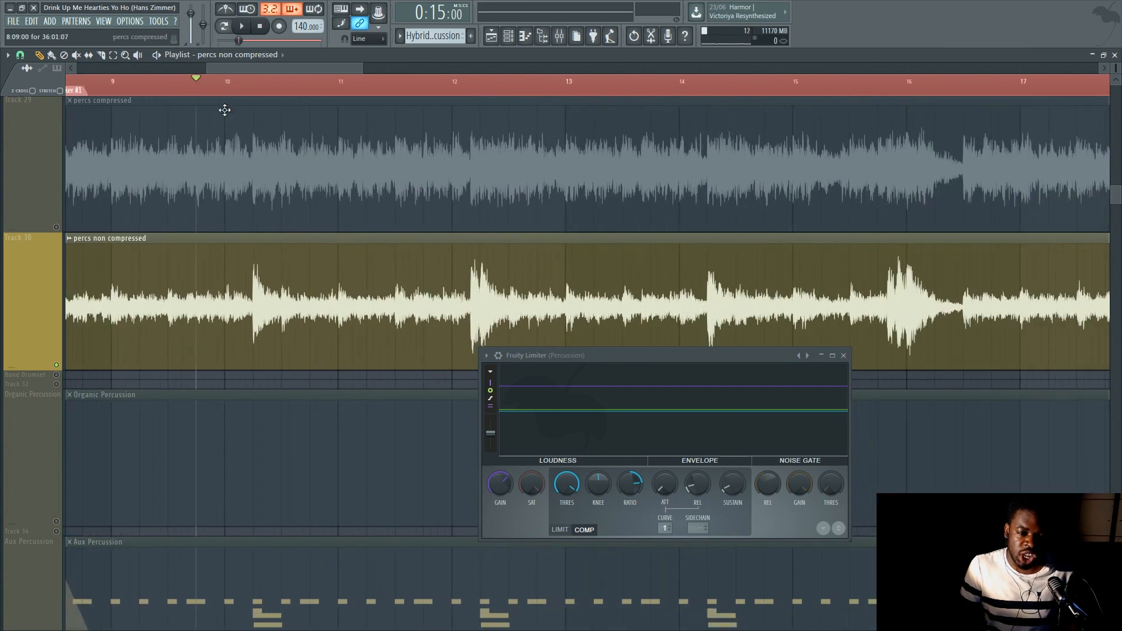
{"action": "left_click_drag", "start_coordinate": [253, 70], "coordinate": [236, 69]}
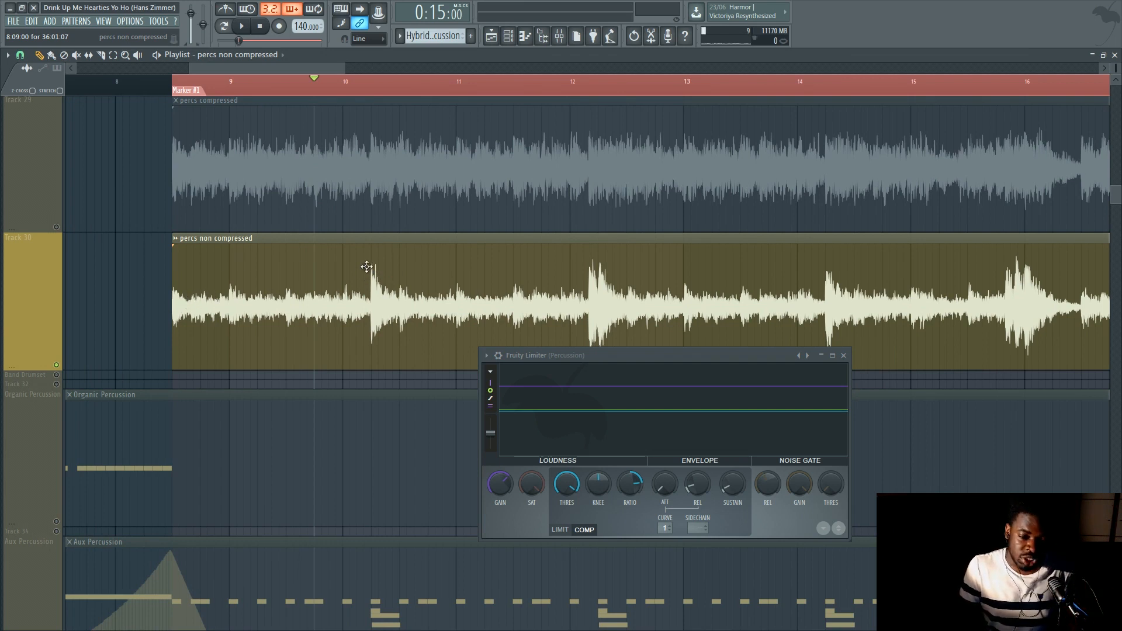
{"action": "left_click_drag", "start_coordinate": [222, 85], "coordinate": [179, 86]}
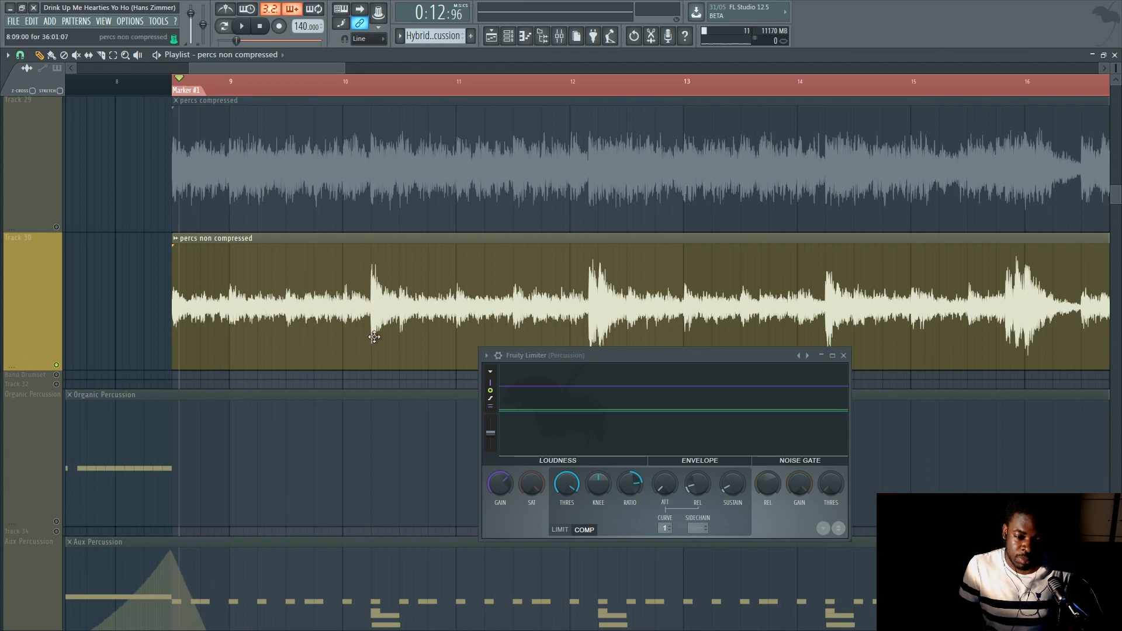
{"action": "key", "text": "space"}
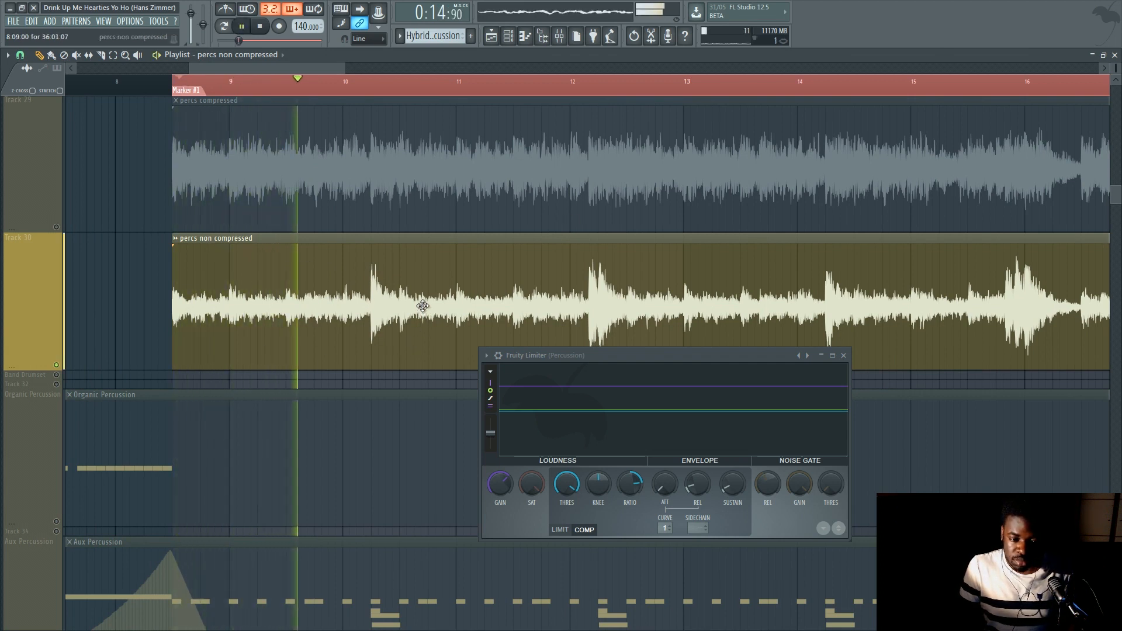
{"action": "key", "text": "space"}
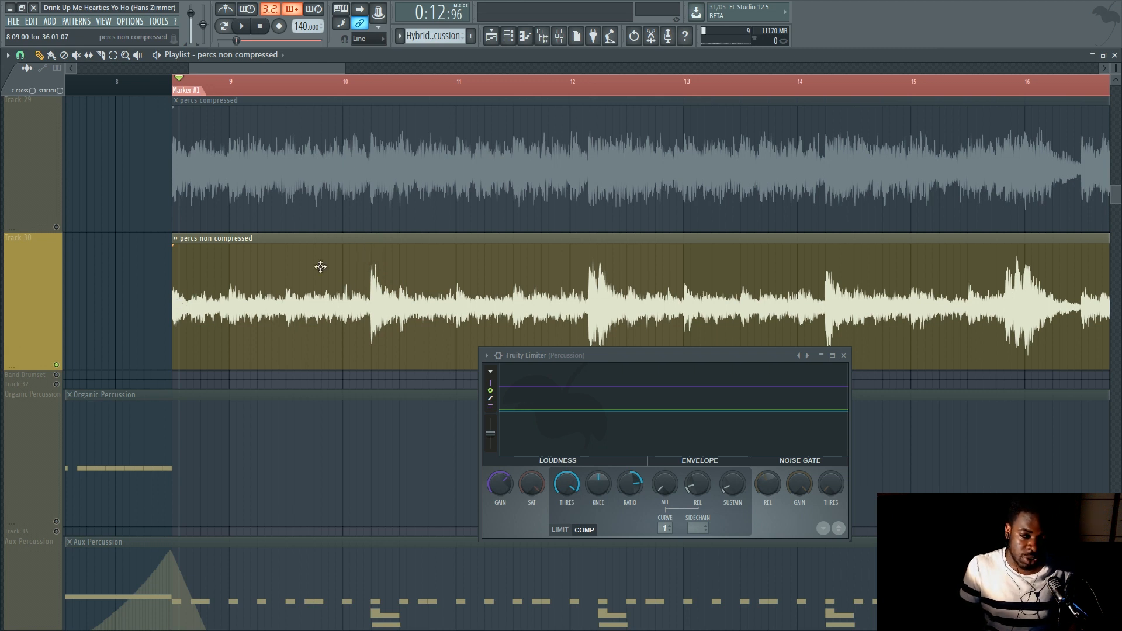
- Solo the percs compressed track and return the playhead to Marker #1
{"action": "scroll", "coordinate": [126, 281], "scroll_direction": "up", "scroll_amount": 1}
{"action": "scroll", "coordinate": [127, 281], "scroll_direction": "down", "scroll_amount": 1}
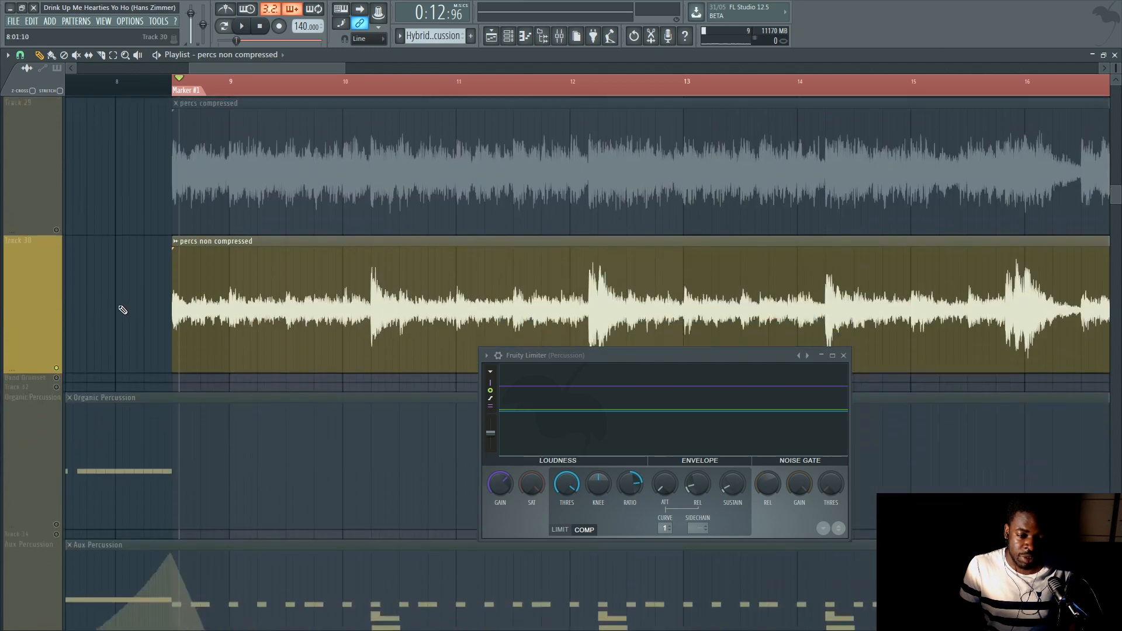
{"action": "left_click", "coordinate": [185, 168]}
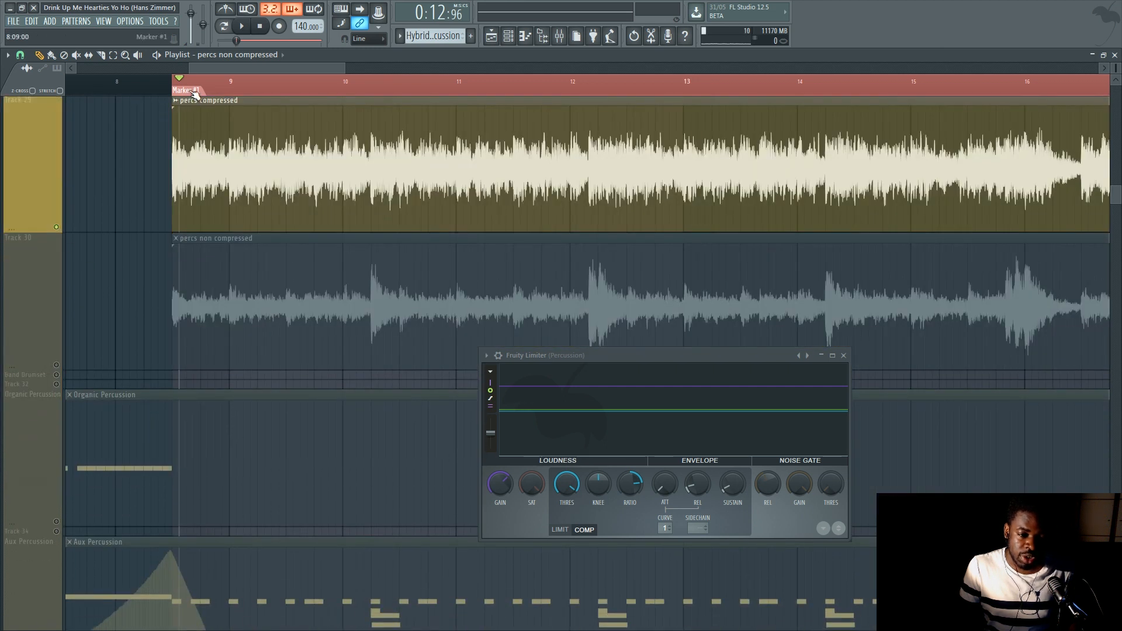
{"action": "scroll", "coordinate": [193, 94], "scroll_direction": "down", "scroll_amount": 2}
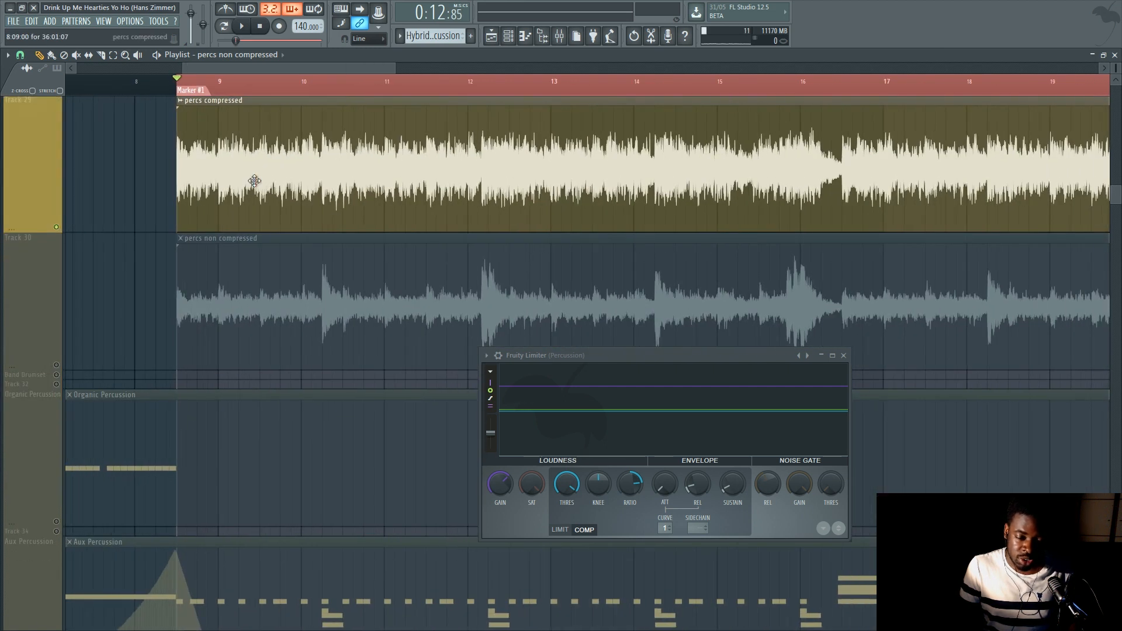
{"action": "scroll", "coordinate": [311, 93], "scroll_direction": "down", "scroll_amount": 1}
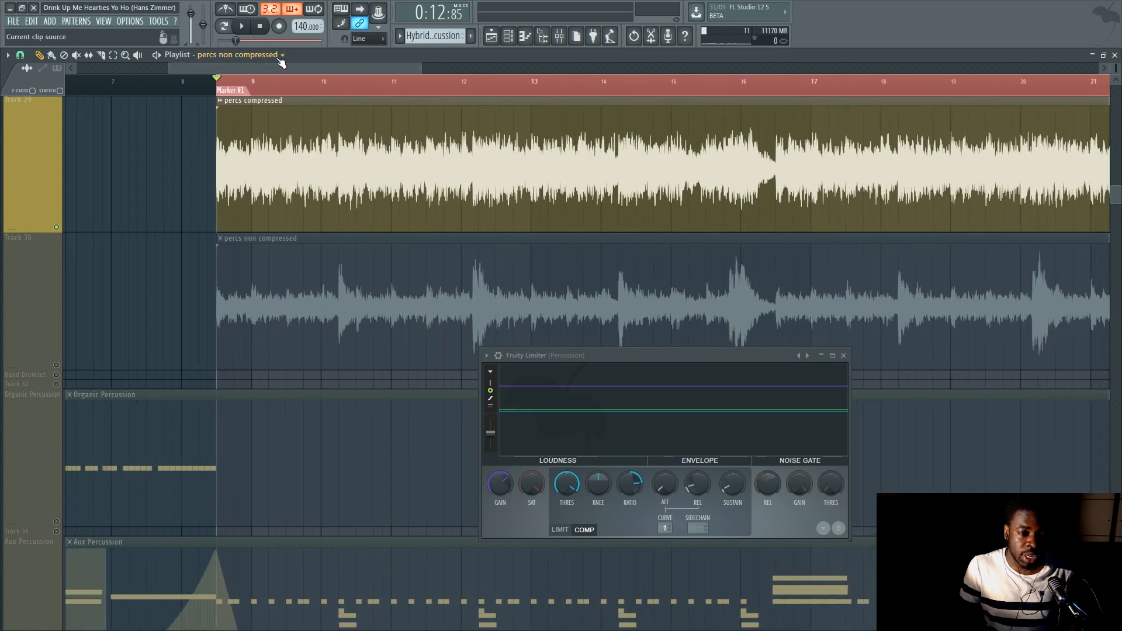
{"action": "left_click_drag", "start_coordinate": [274, 69], "coordinate": [288, 71]}
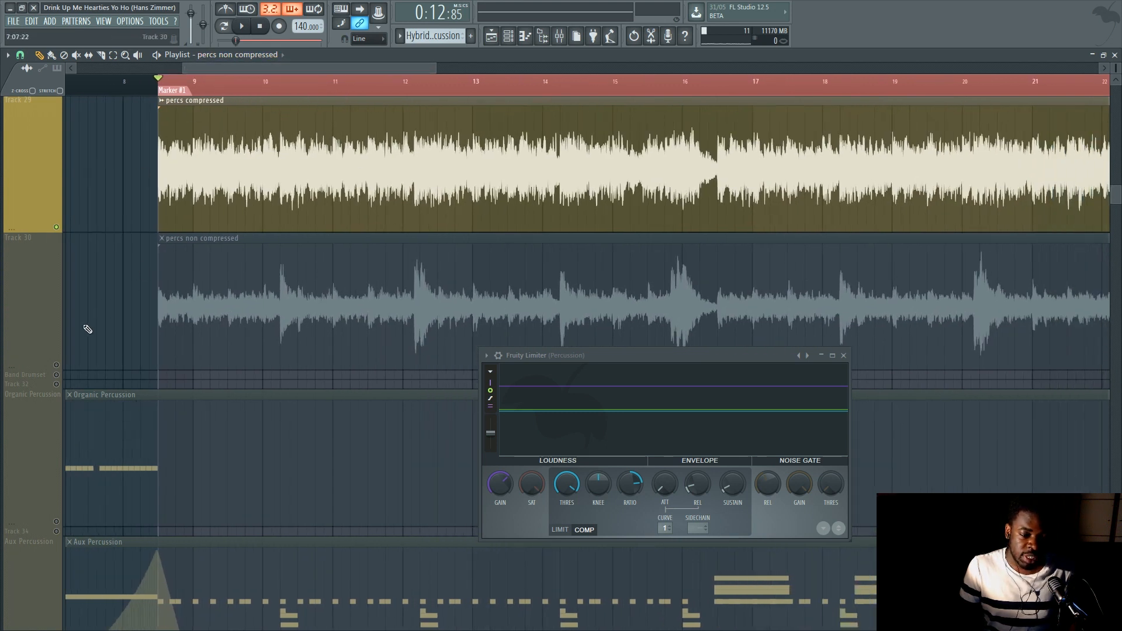
- Compare the percussion by ear from Marker #1, alternately soloing the non-compressed and compressed tracks during playback, and stop
{"action": "left_click", "coordinate": [56, 365], "text": "ctrl"}
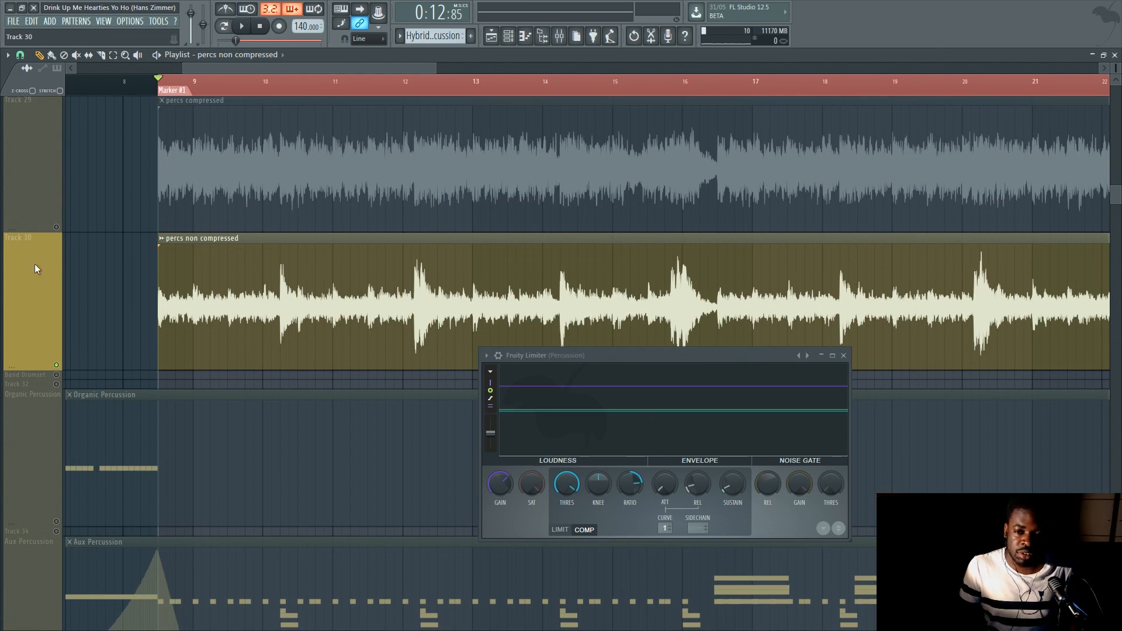
{"action": "key", "text": "space"}
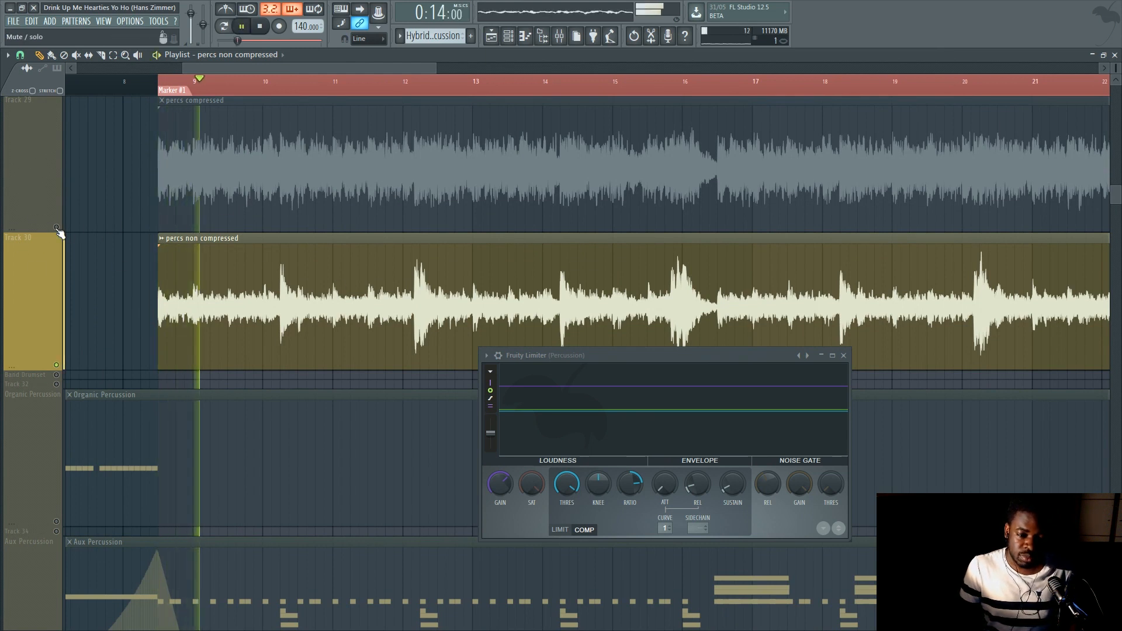
{"action": "left_click", "coordinate": [56, 227], "text": "ctrl"}
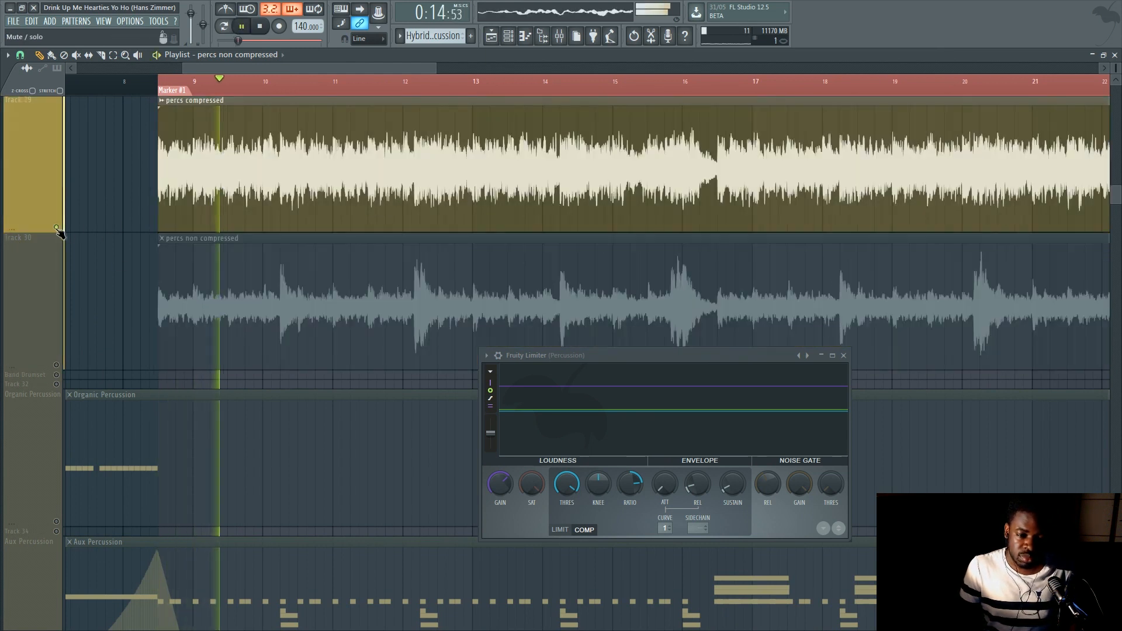
{"action": "left_click", "coordinate": [56, 364], "text": "ctrl"}
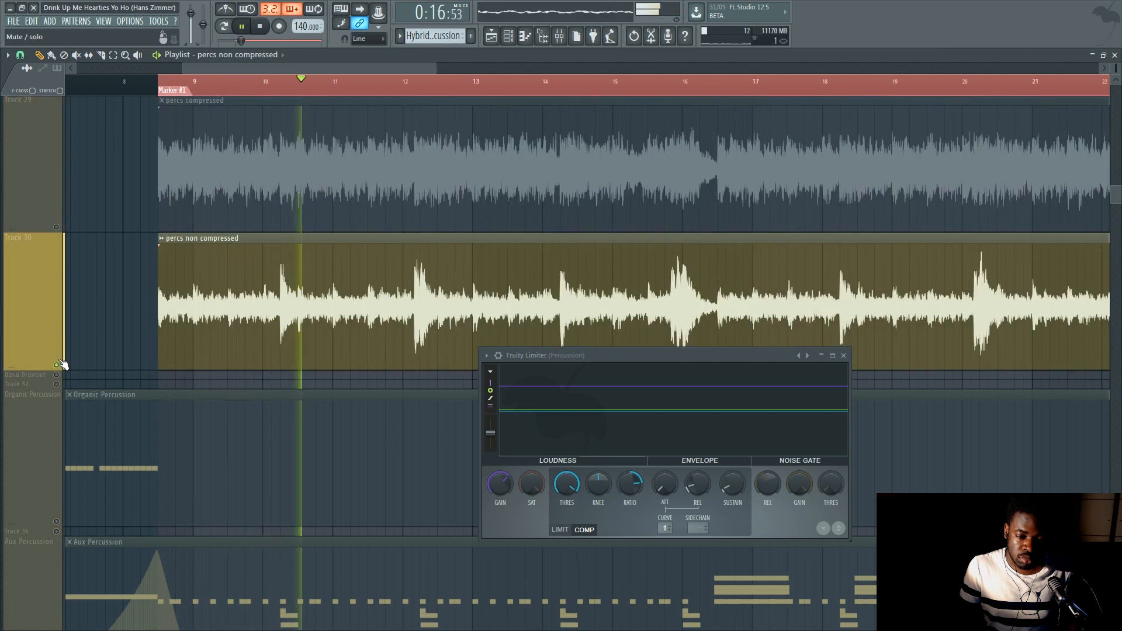
{"action": "left_click", "coordinate": [57, 227], "text": "ctrl"}
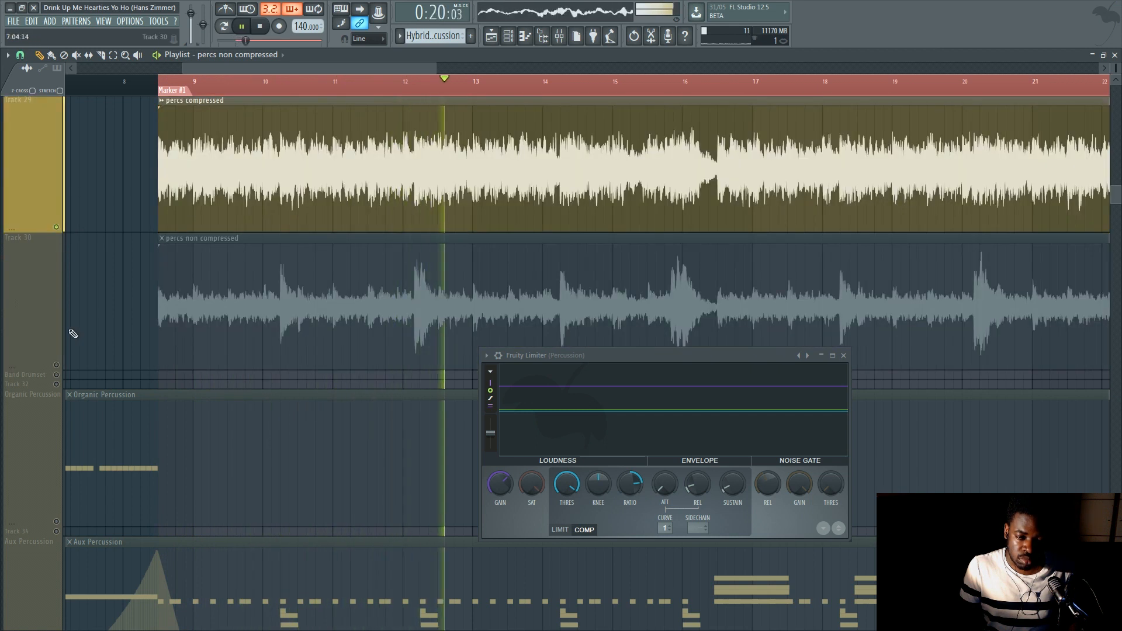
{"action": "left_click", "coordinate": [57, 365], "text": "ctrl"}
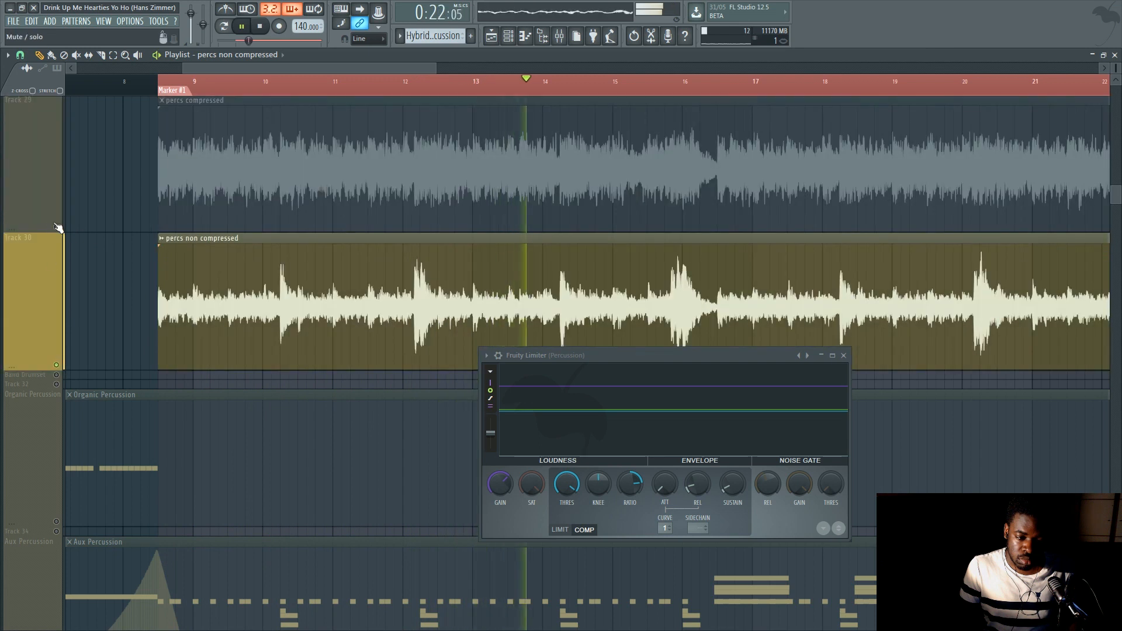
{"action": "left_click", "coordinate": [57, 227], "text": "ctrl"}
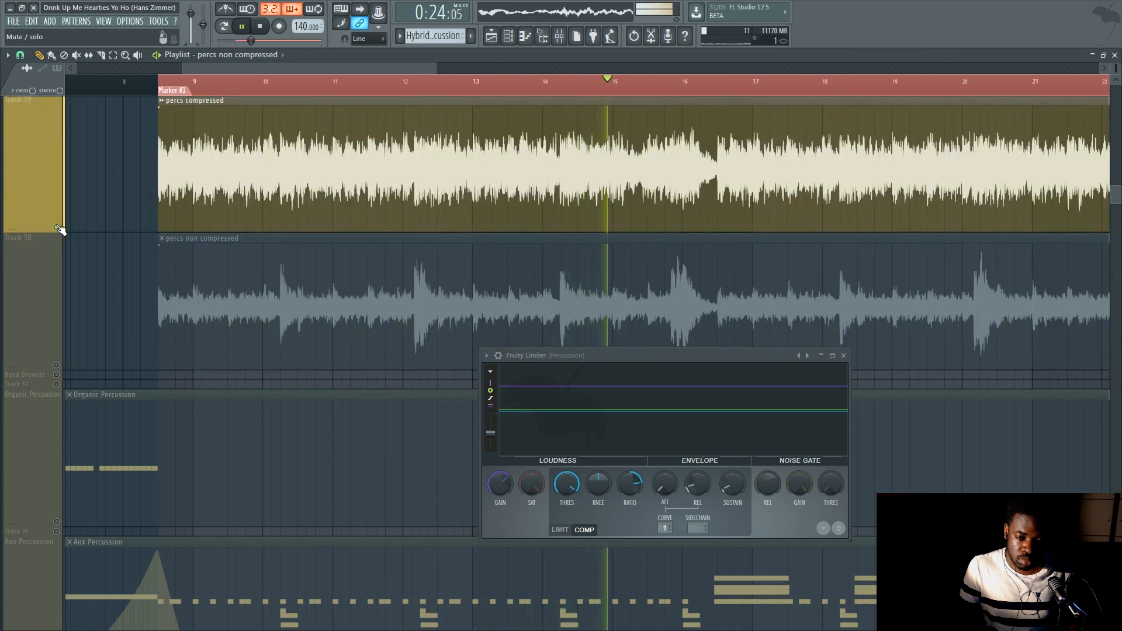
{"action": "key", "text": "space"}
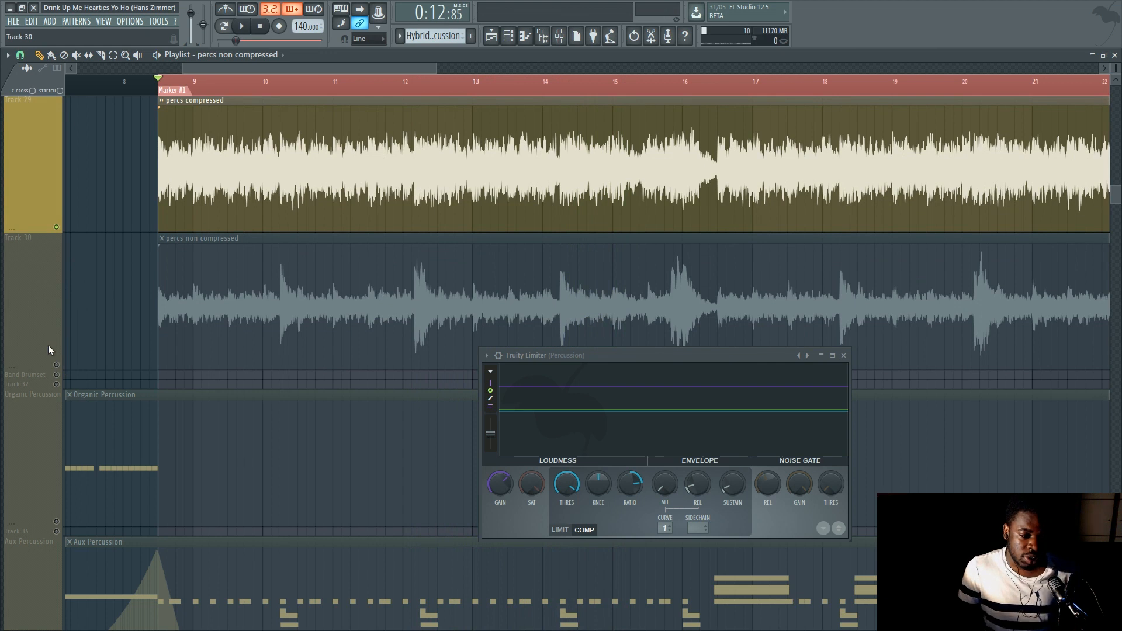
- Solo the percs non compressed track and place the playhead just before bar 10, ahead of the first loud peak
{"action": "left_click", "coordinate": [57, 364], "text": "ctrl"}
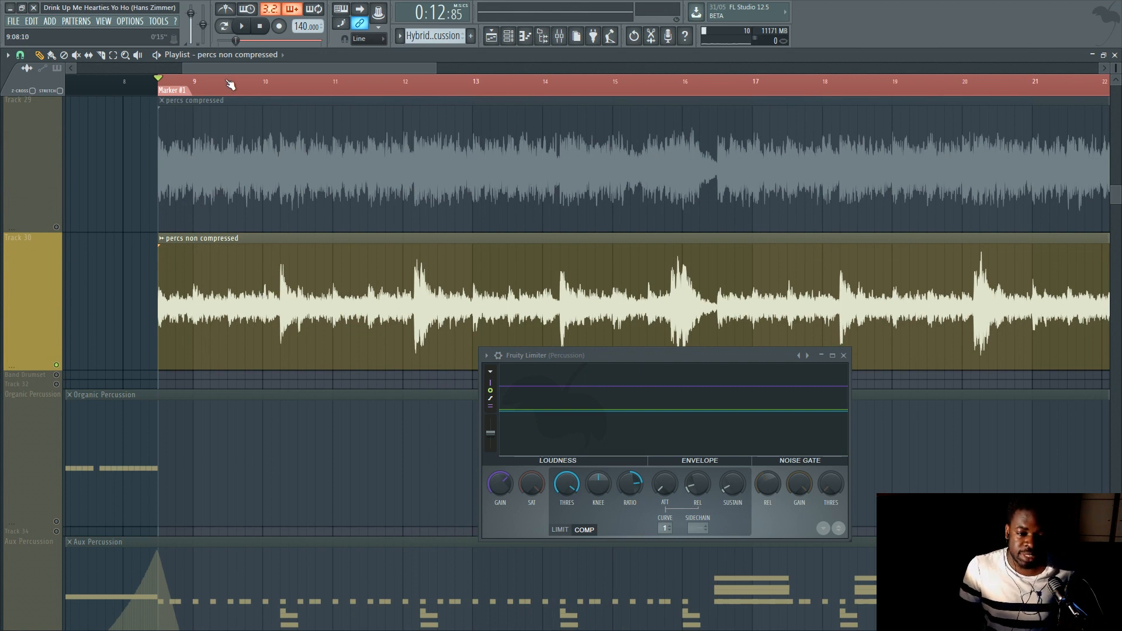
{"action": "left_click_drag", "start_coordinate": [252, 73], "coordinate": [261, 93]}
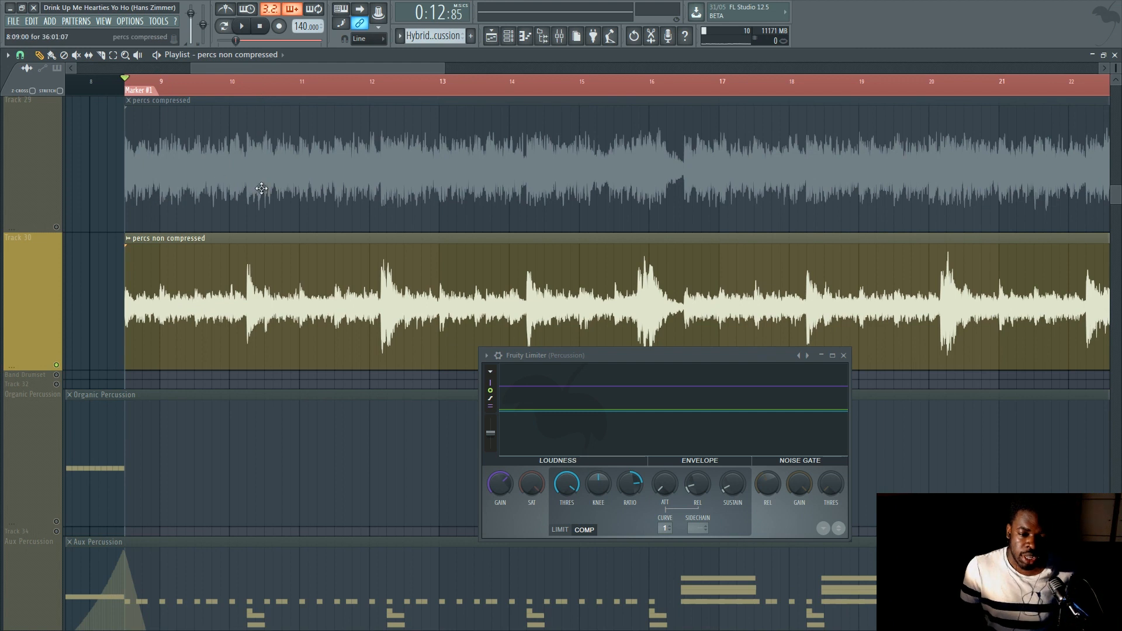
{"action": "left_click_drag", "start_coordinate": [246, 81], "coordinate": [233, 89]}
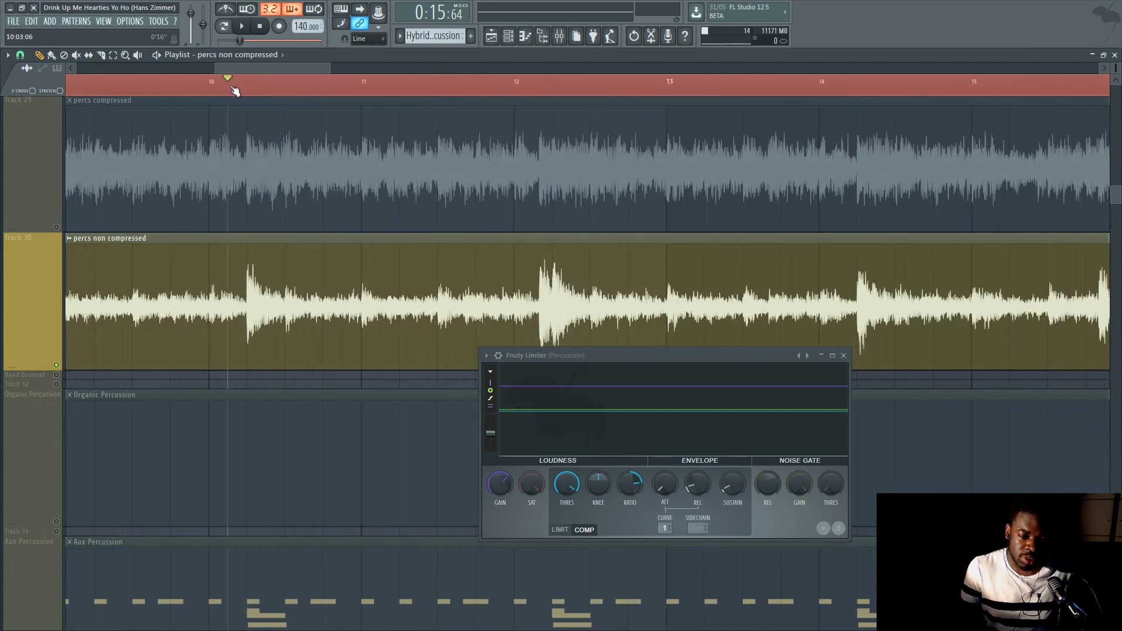
{"action": "left_click", "coordinate": [184, 87]}
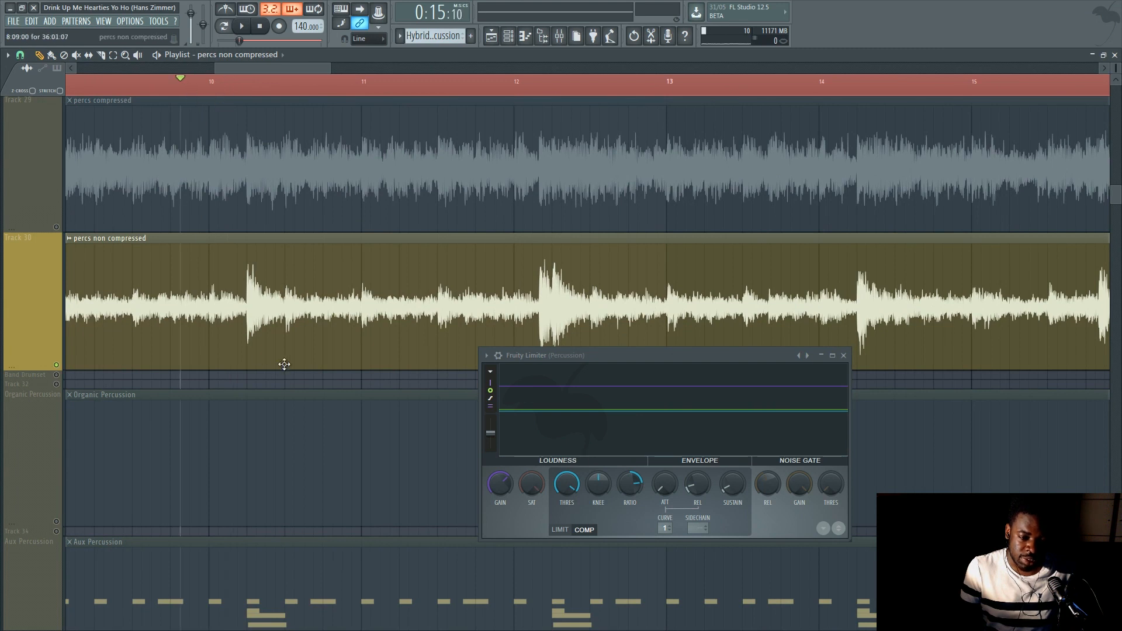
- Compare the first loud peak by ear from just before bar 10, soloing the compressed track and switching back to the non-compressed one
{"action": "key", "text": "space"}
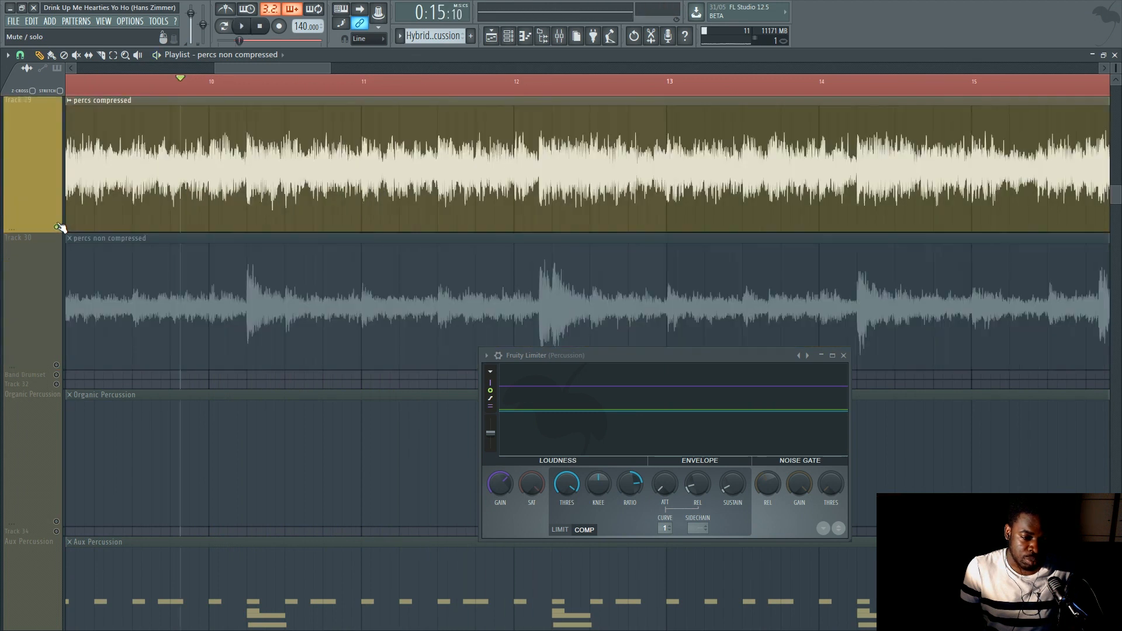
{"action": "right_click", "coordinate": [56, 227]}
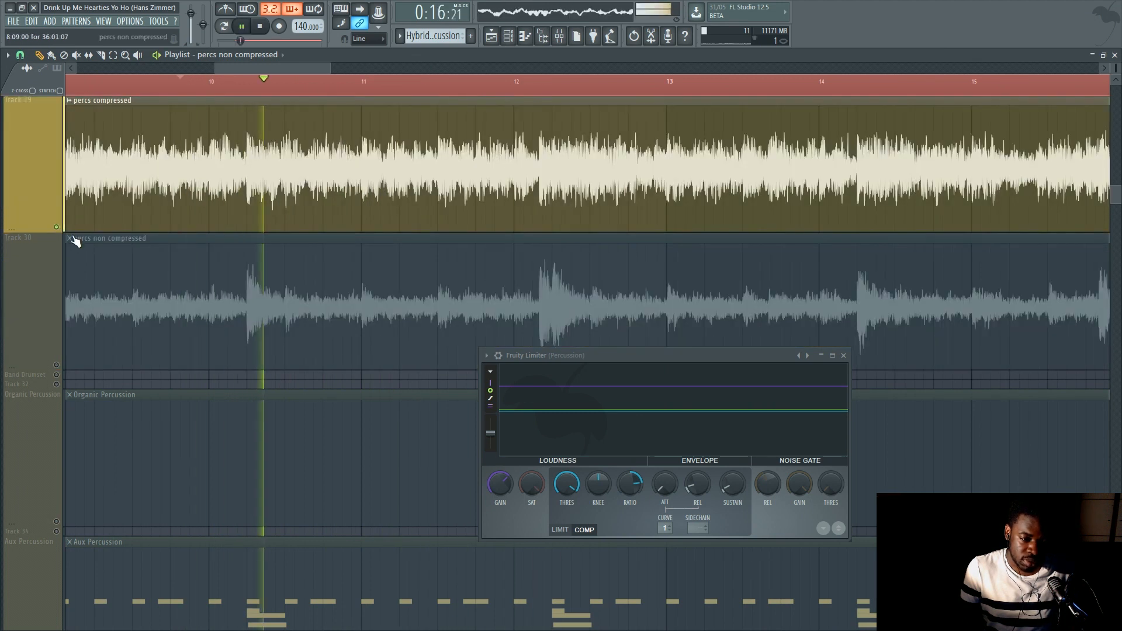
{"action": "key", "text": "space"}
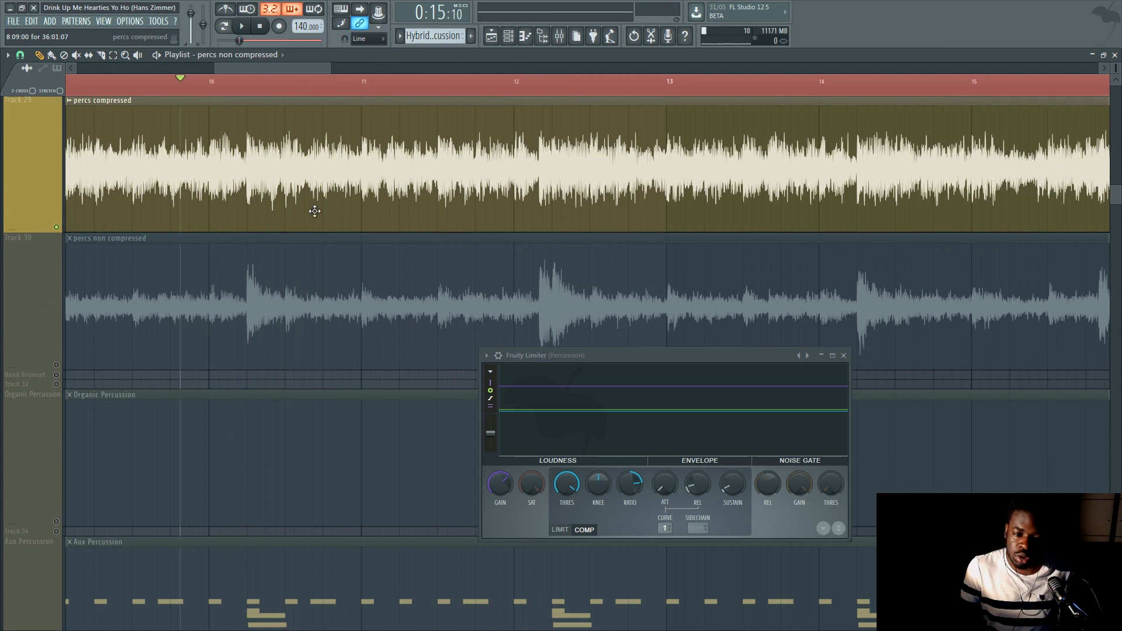
{"action": "scroll", "coordinate": [283, 94], "scroll_direction": "down", "scroll_amount": 2}
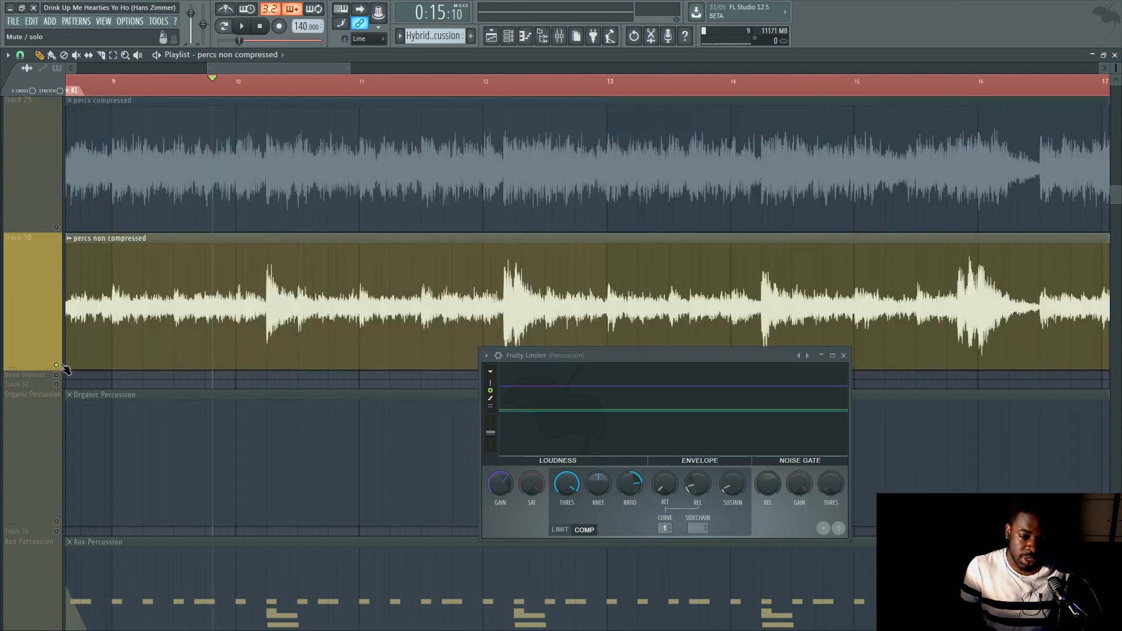
{"action": "right_click", "coordinate": [56, 364]}
- Examine the loud peaks along the percs non compressed waveform against the same passages in the percs compressed clip
{"action": "scroll", "coordinate": [361, 79], "scroll_direction": "down", "scroll_amount": 2}
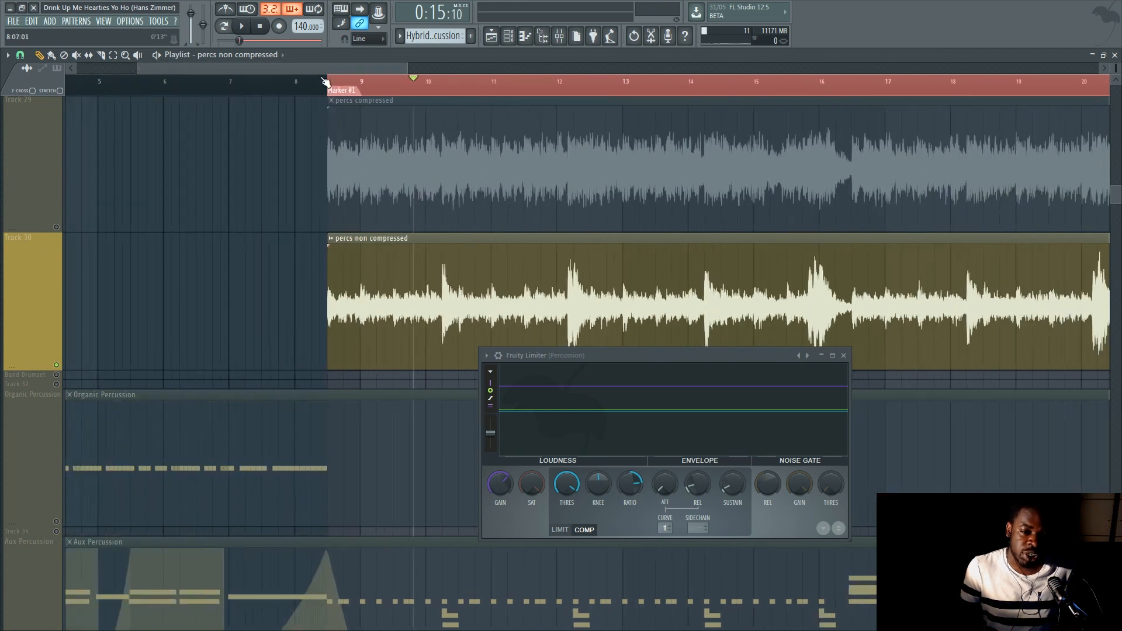
{"action": "scroll", "coordinate": [361, 79], "scroll_direction": "down", "scroll_amount": 1}
{"action": "left_click_drag", "start_coordinate": [361, 73], "coordinate": [391, 76]}
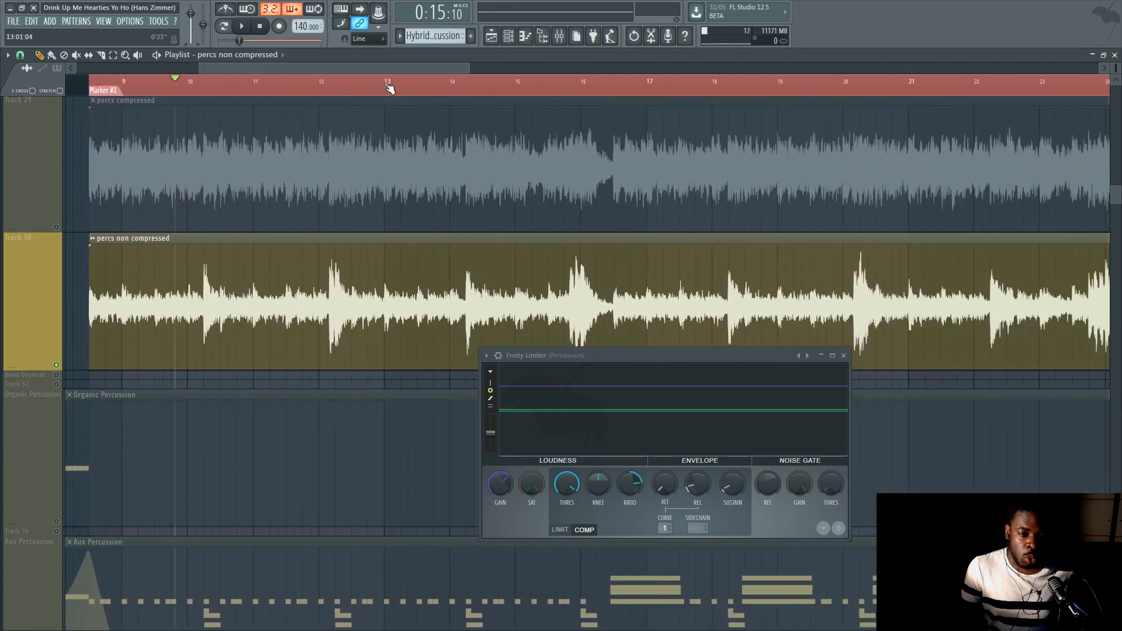
{"action": "scroll", "coordinate": [387, 84], "scroll_direction": "down", "scroll_amount": 2}
{"action": "scroll", "coordinate": [278, 266], "scroll_direction": "up", "scroll_amount": 2}
{"action": "scroll", "coordinate": [286, 257], "scroll_direction": "down", "scroll_amount": 2}
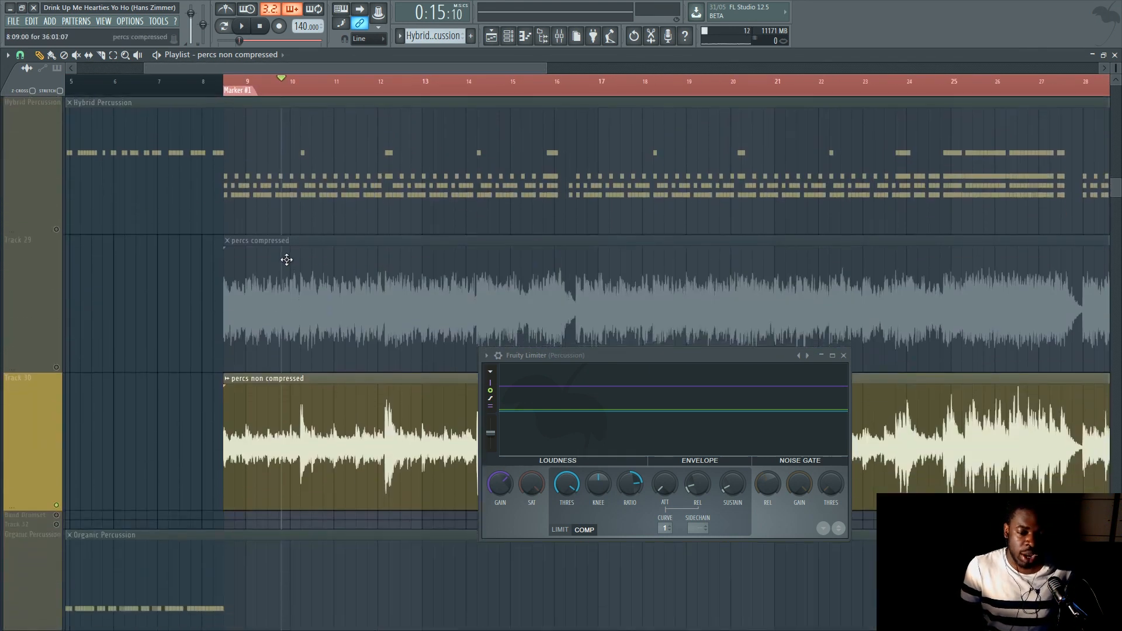
{"action": "scroll", "coordinate": [351, 352], "scroll_direction": "up", "scroll_amount": 1}
{"action": "scroll", "coordinate": [349, 351], "scroll_direction": "down", "scroll_amount": 1}
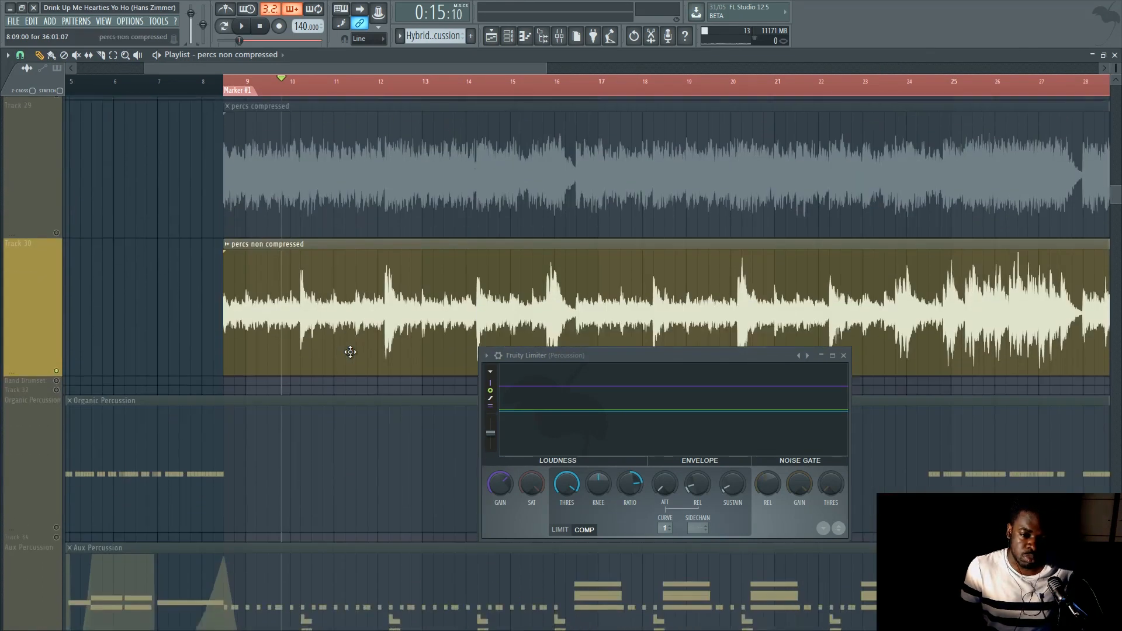
{"action": "scroll", "coordinate": [350, 351], "scroll_direction": "up", "scroll_amount": 1}
{"action": "left_click_drag", "start_coordinate": [376, 68], "coordinate": [380, 68]}
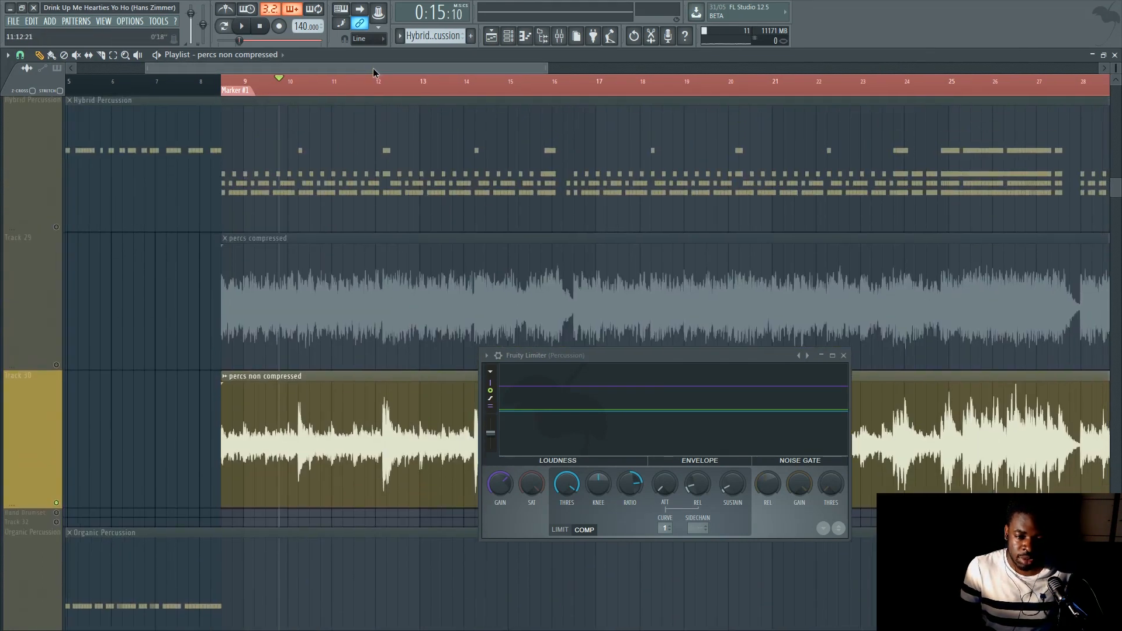
{"action": "scroll", "coordinate": [369, 166], "scroll_direction": "down", "scroll_amount": 1}
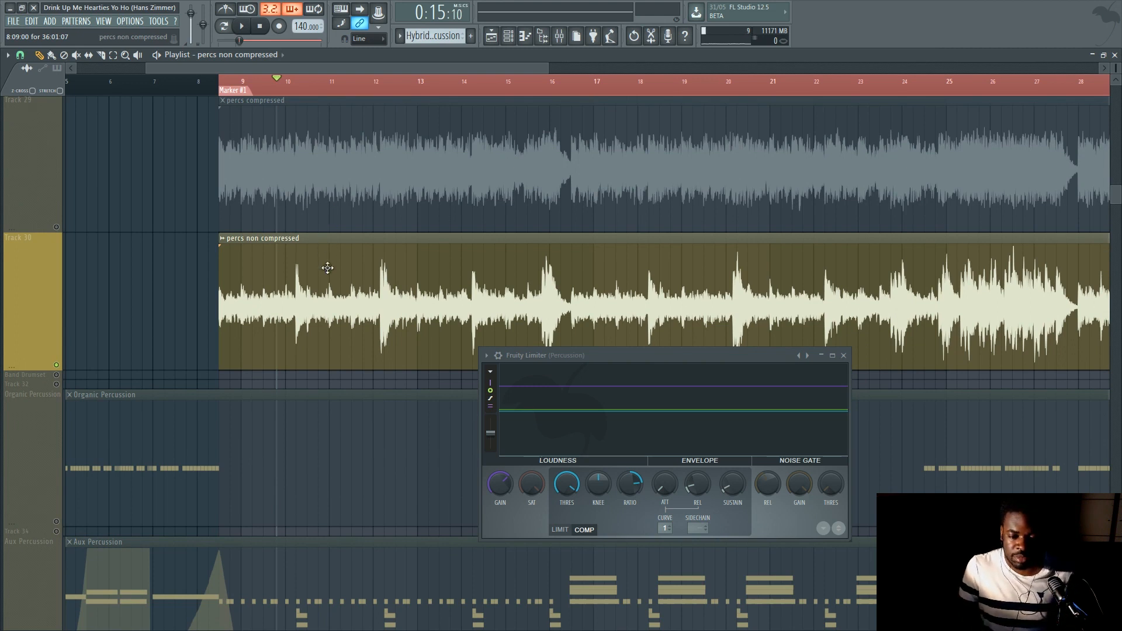
{"action": "scroll", "coordinate": [327, 269], "scroll_direction": "up", "scroll_amount": 2}
- Return the playhead to Marker #1 and reposition Fruity Limiter above the percs non compressed clip so its waveform is clear
{"action": "left_click", "coordinate": [256, 93]}
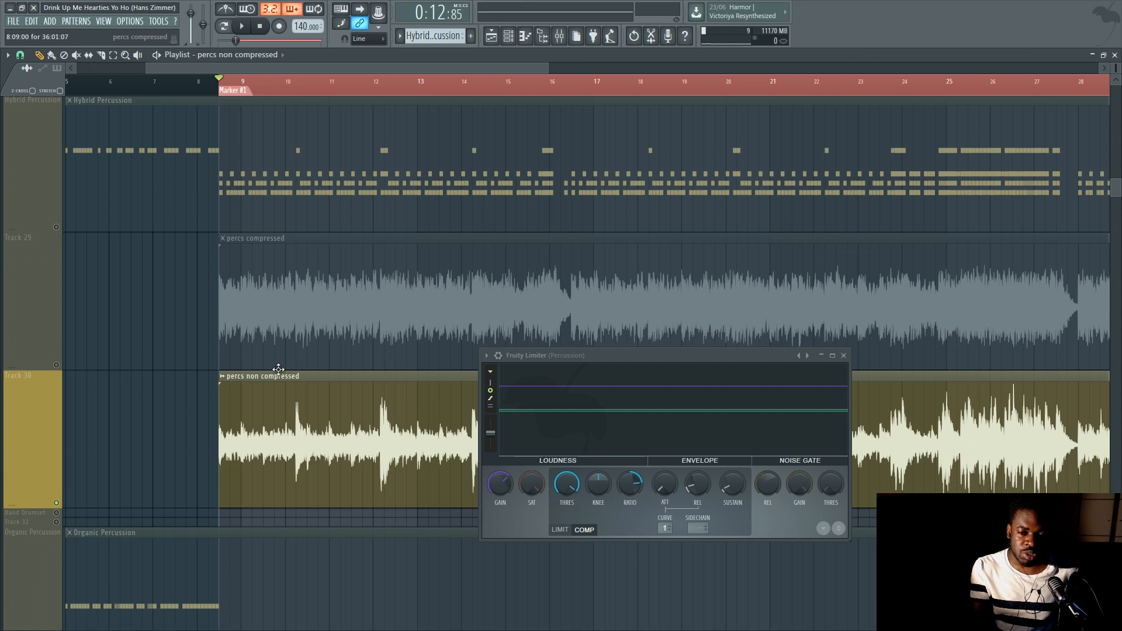
{"action": "left_click_drag", "start_coordinate": [592, 355], "coordinate": [541, 186]}
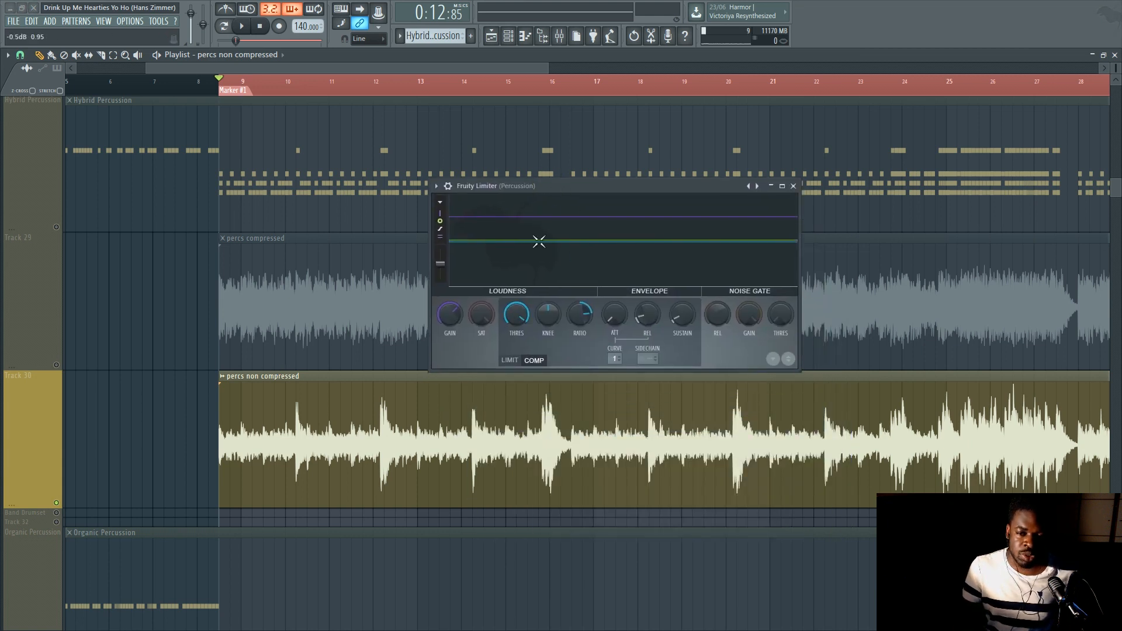
{"action": "scroll", "coordinate": [359, 97], "scroll_direction": "down", "scroll_amount": 2}
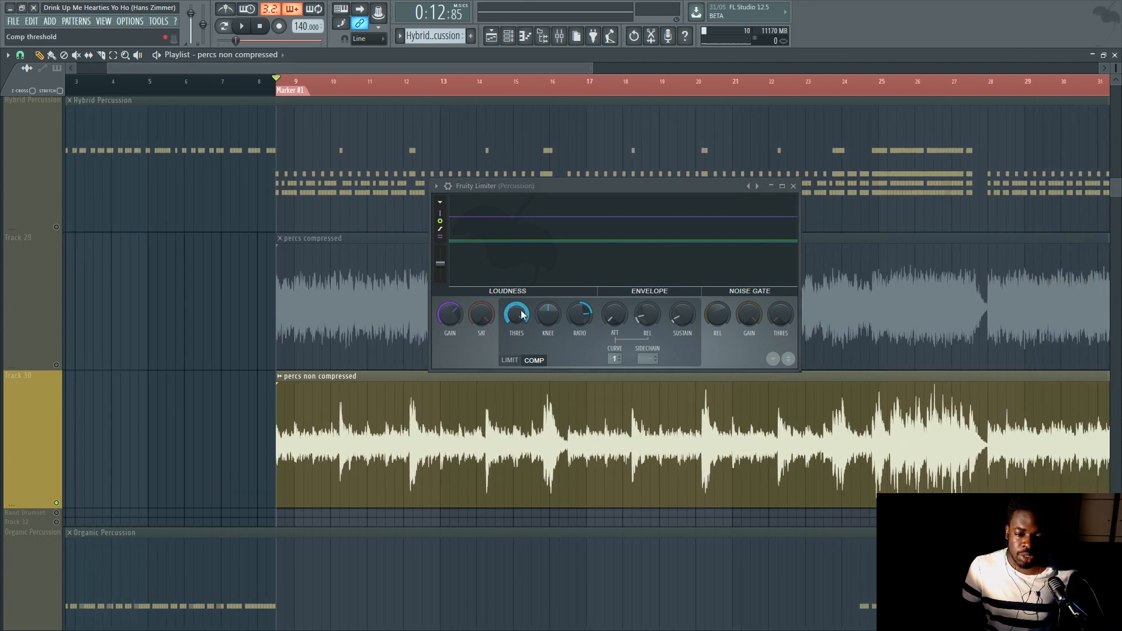
{"action": "left_click_drag", "start_coordinate": [521, 311], "coordinate": [523, 309]}
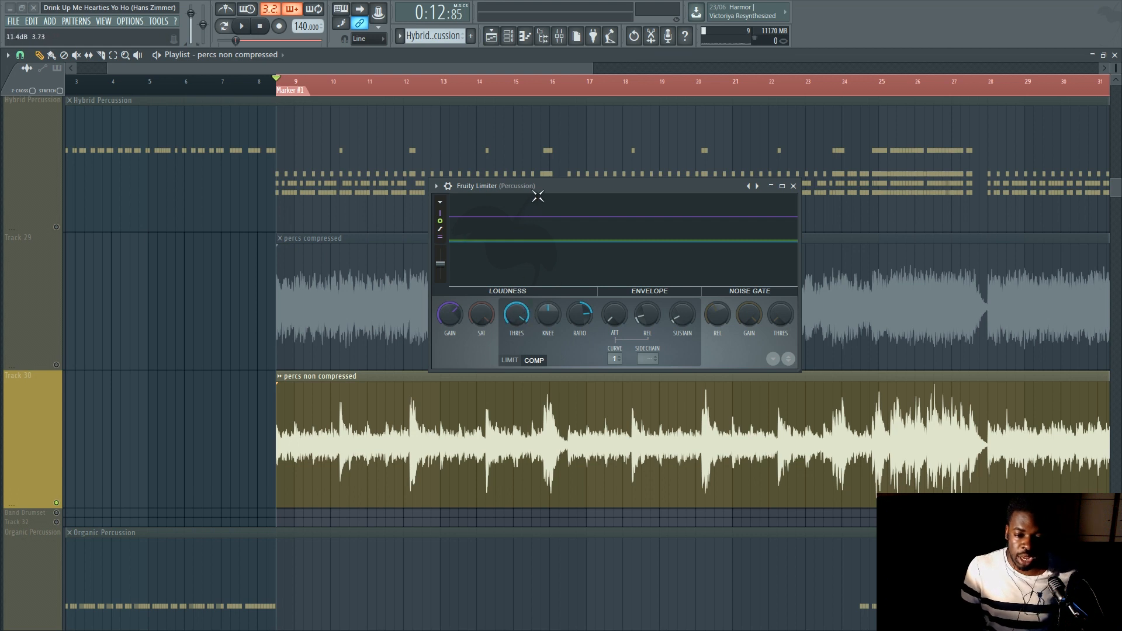
{"action": "left_click_drag", "start_coordinate": [539, 191], "coordinate": [622, 186]}
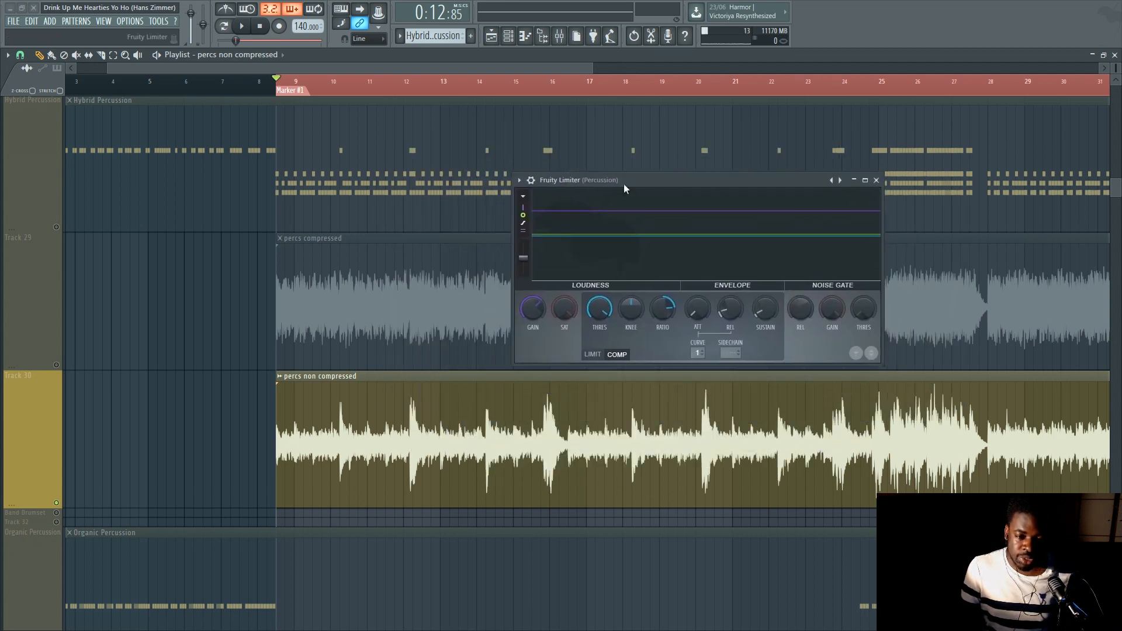
{"action": "left_click_drag", "start_coordinate": [407, 67], "coordinate": [478, 68]}
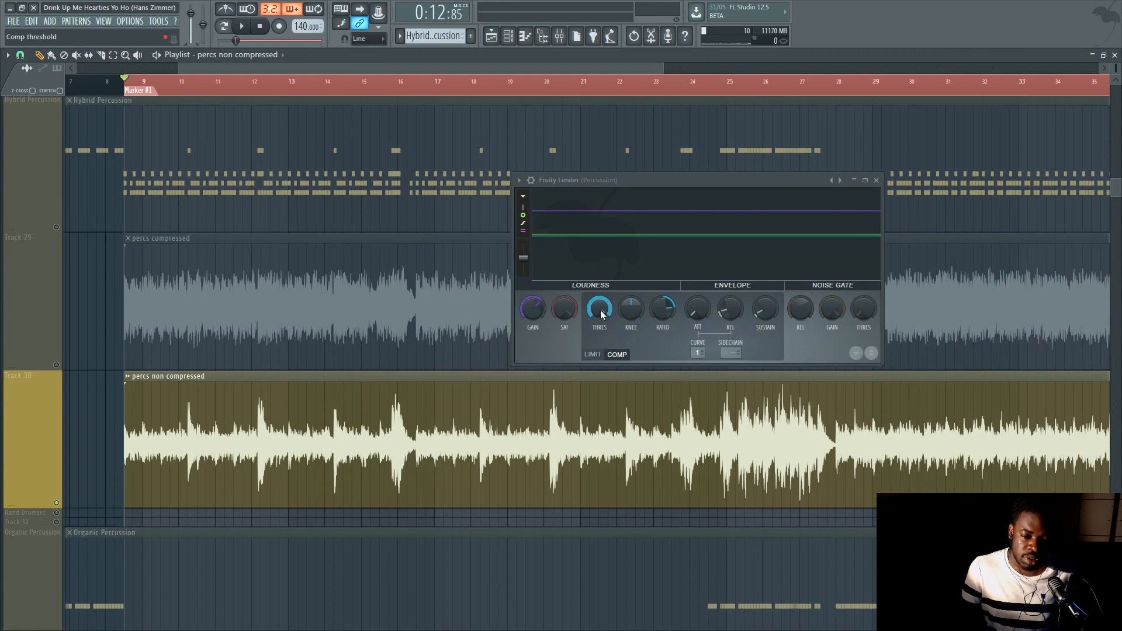
- Lower the Fruity Limiter compressor threshold slightly and go over its ratio, sustain and knee controls
{"action": "left_click_drag", "start_coordinate": [604, 319], "coordinate": [605, 315]}
{"action": "left_click_drag", "start_coordinate": [672, 313], "coordinate": [672, 312]}
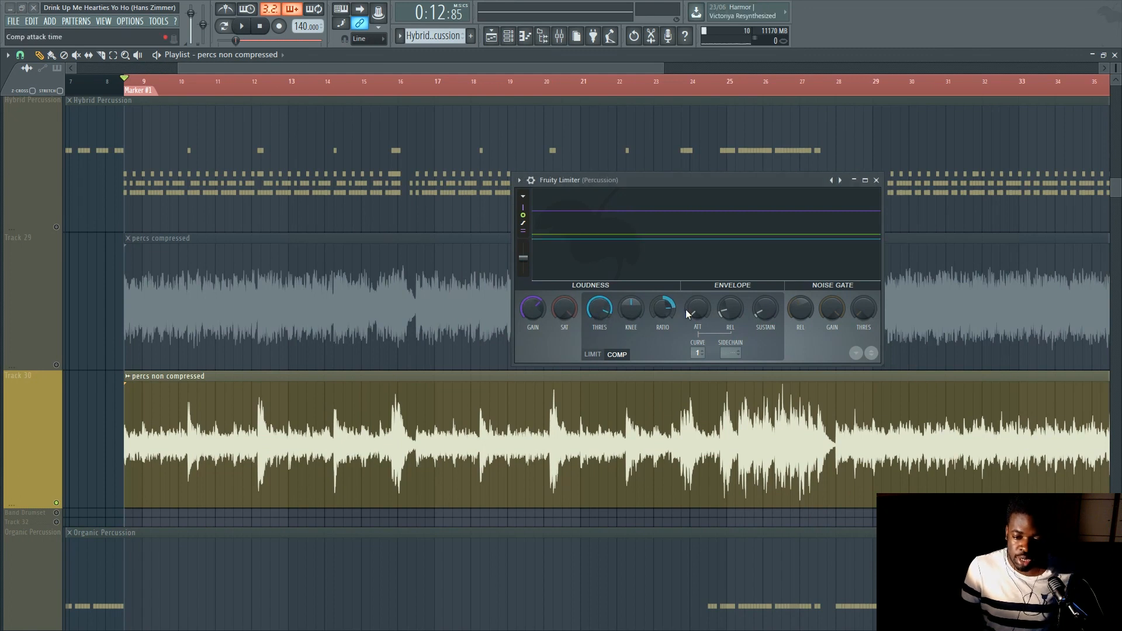
{"action": "left_click", "coordinate": [762, 320]}
{"action": "left_click_drag", "start_coordinate": [761, 321], "coordinate": [762, 319]}
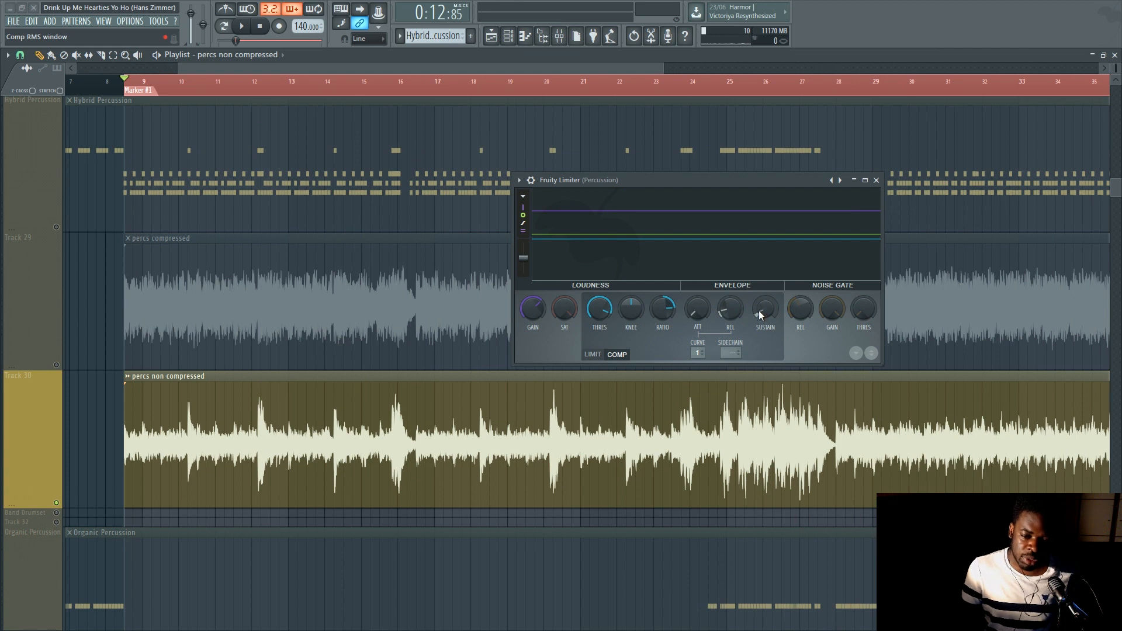
{"action": "left_click_drag", "start_coordinate": [631, 309], "coordinate": [631, 303]}
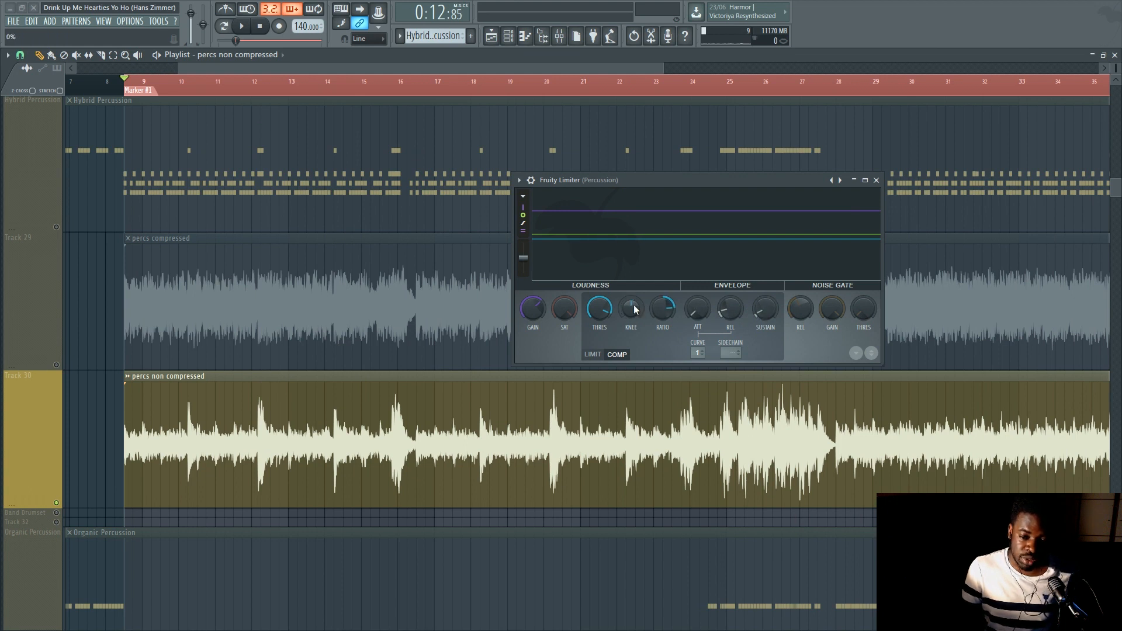
{"action": "right_click", "coordinate": [633, 307]}
{"action": "left_click", "coordinate": [640, 313]}
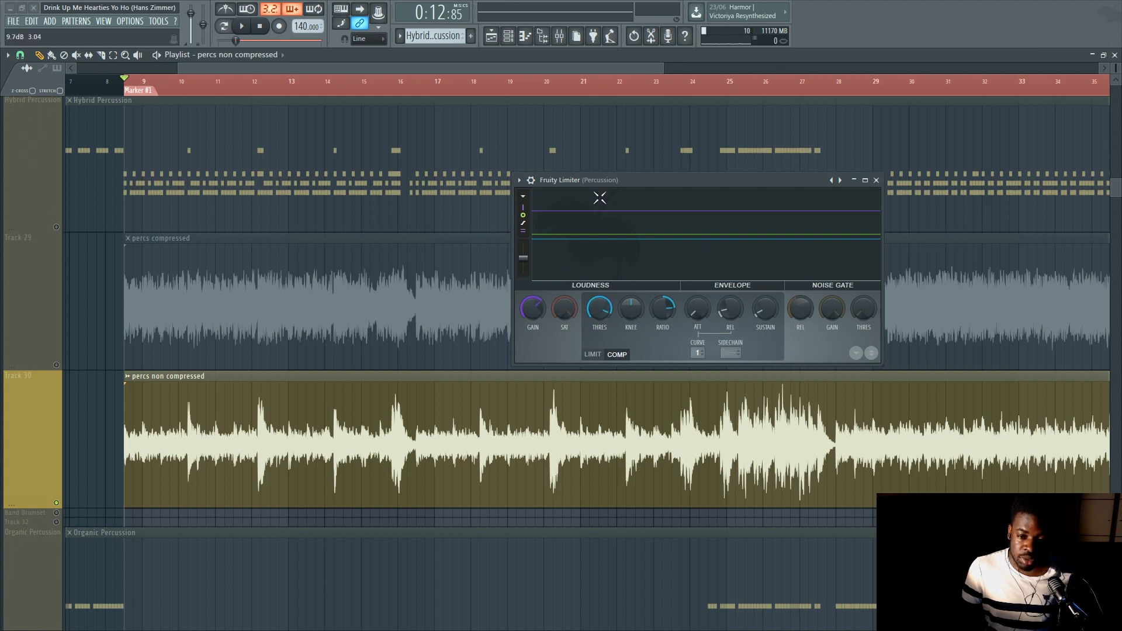
- Shift the Fruity Limiter window slightly and look through its plugin options
{"action": "left_click_drag", "start_coordinate": [604, 181], "coordinate": [571, 188]}
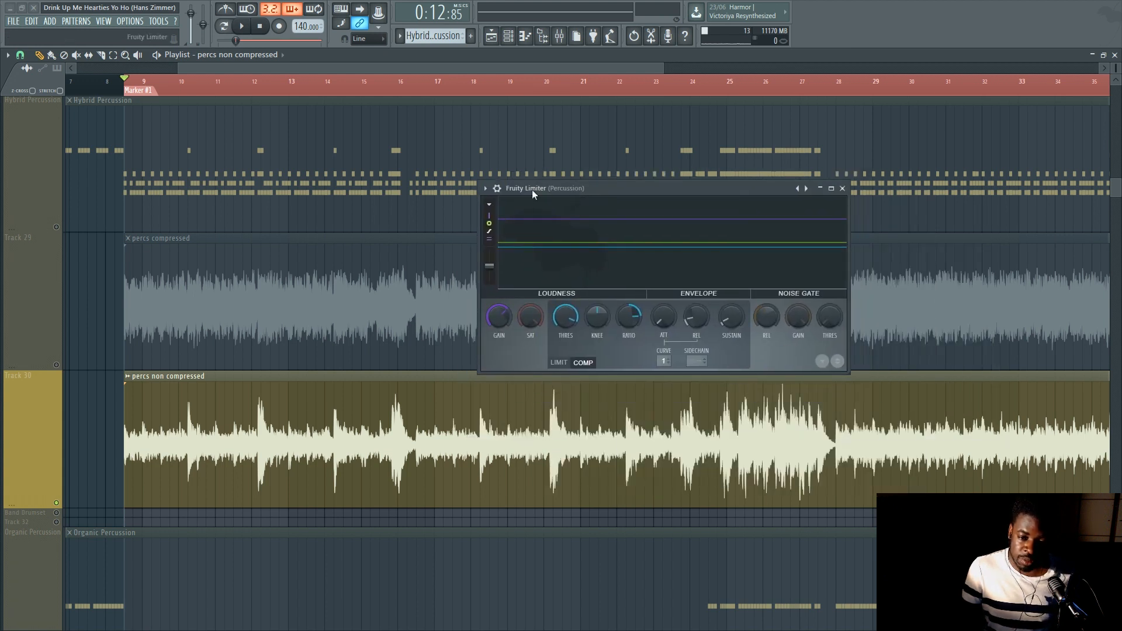
{"action": "left_click", "coordinate": [485, 189]}
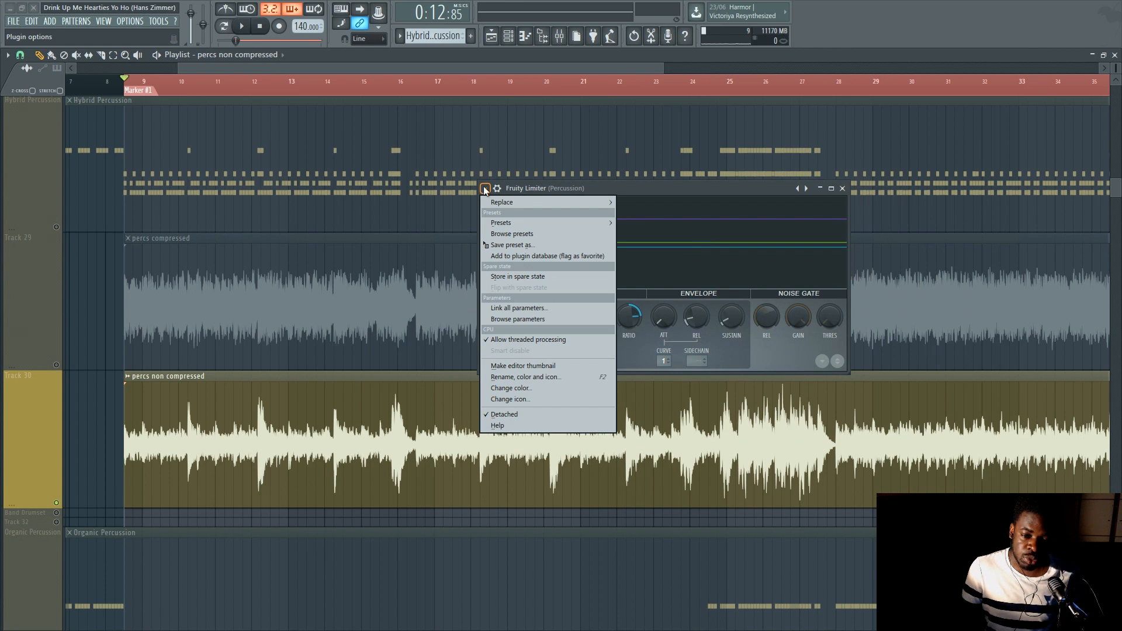
{"action": "left_click", "coordinate": [528, 190]}
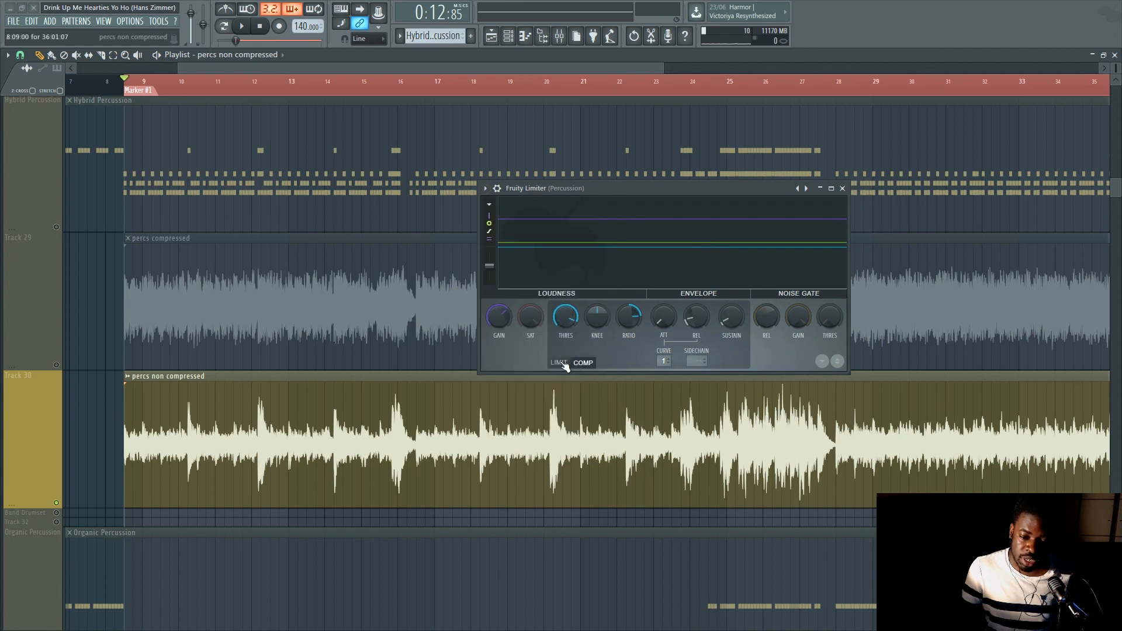
{"action": "left_click", "coordinate": [486, 189]}
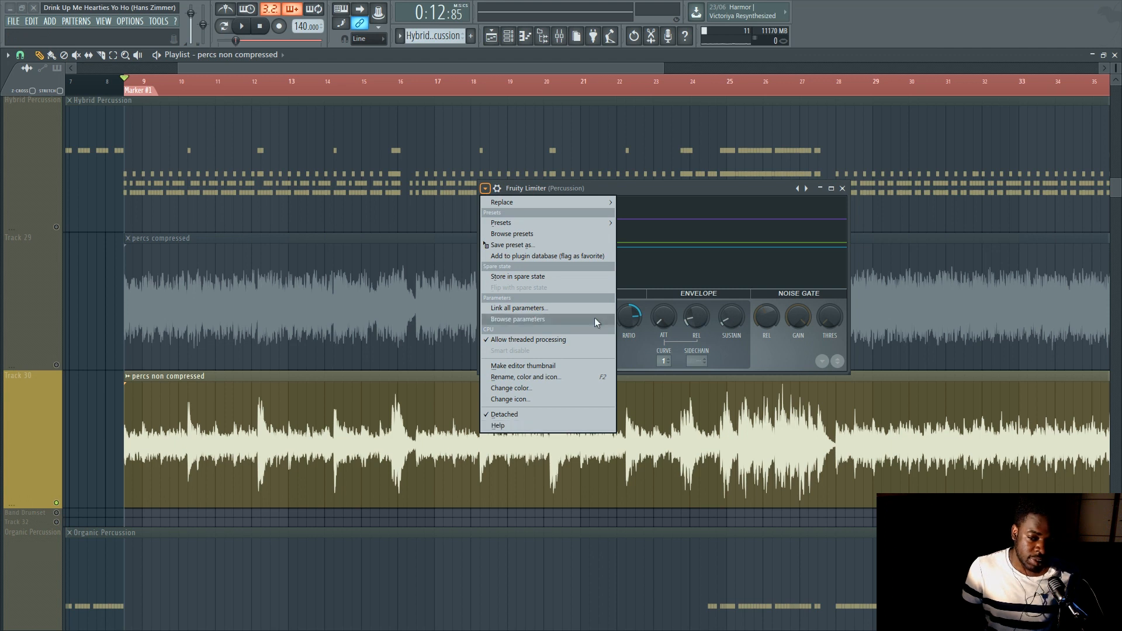
{"action": "left_click", "coordinate": [640, 184]}
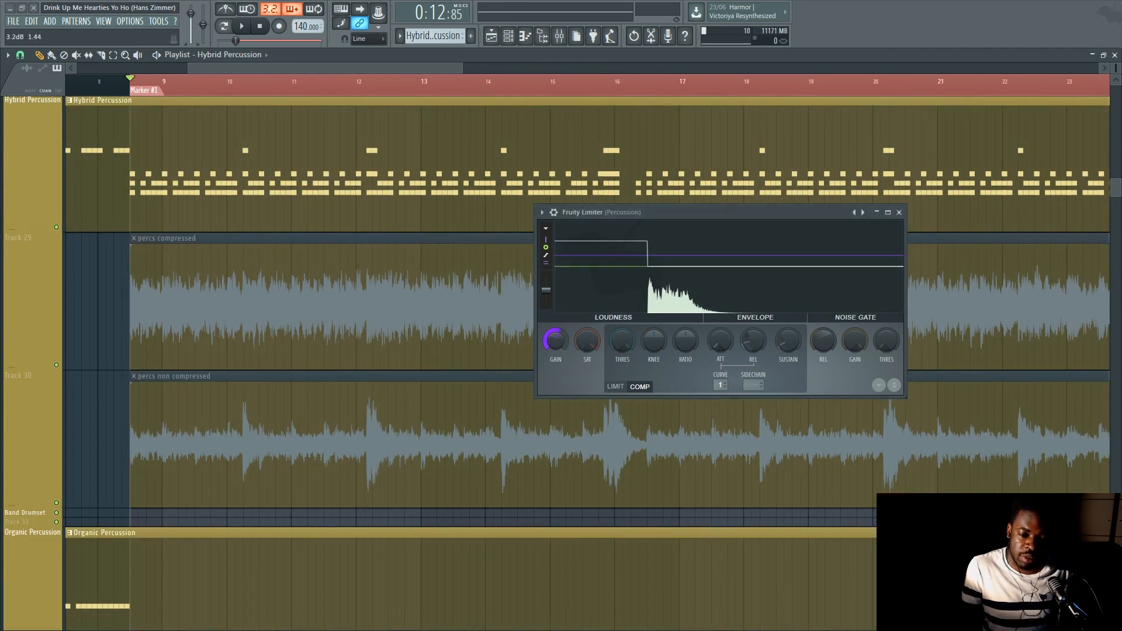
- Reset the Fruity Limiter gain to its default level
{"action": "left_click_drag", "start_coordinate": [555, 341], "coordinate": [558, 342]}
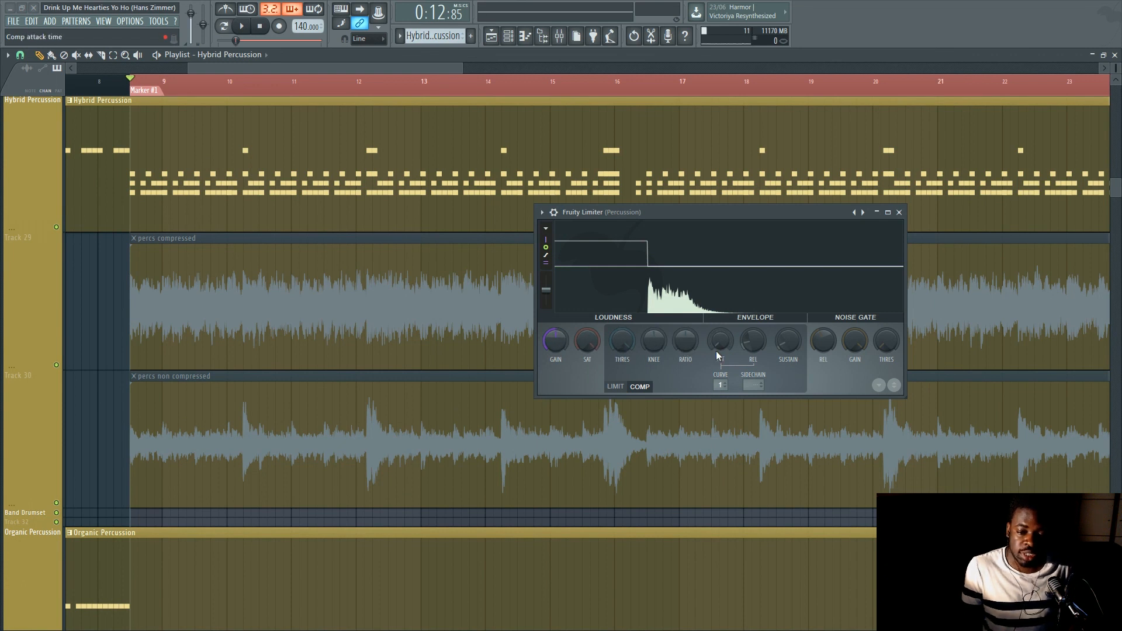
{"action": "right_click", "coordinate": [547, 336]}
{"action": "left_click", "coordinate": [560, 345]}
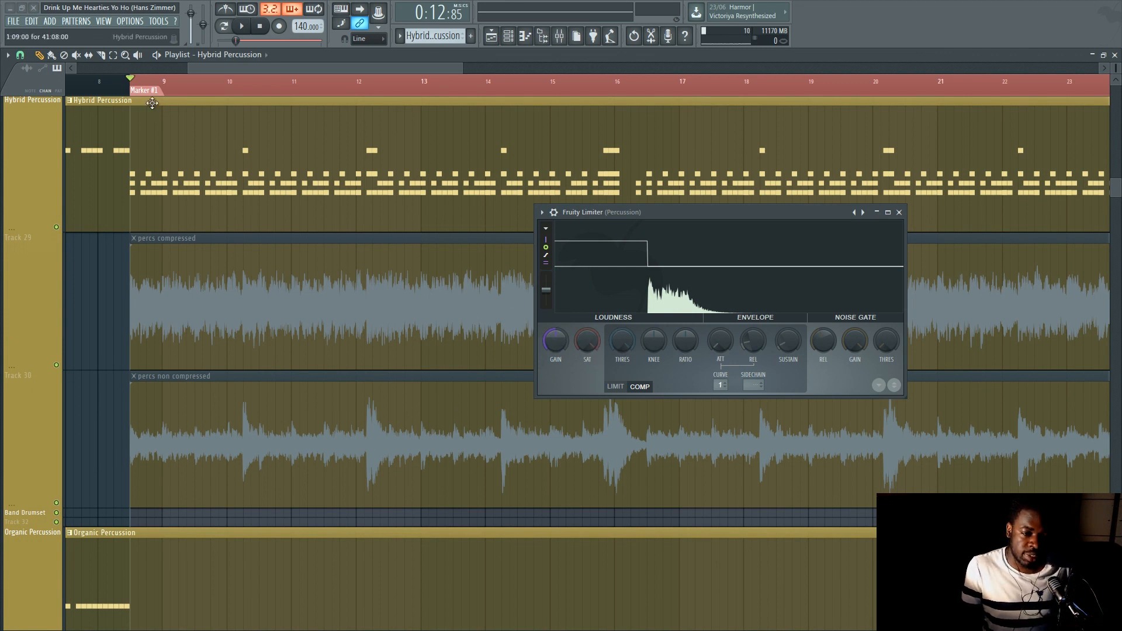
- Play the Hybrid Percussion pattern from Marker #1 while watching its level in Fruity Limiter, and stop
{"action": "scroll", "coordinate": [168, 83], "scroll_direction": "down", "scroll_amount": 1}
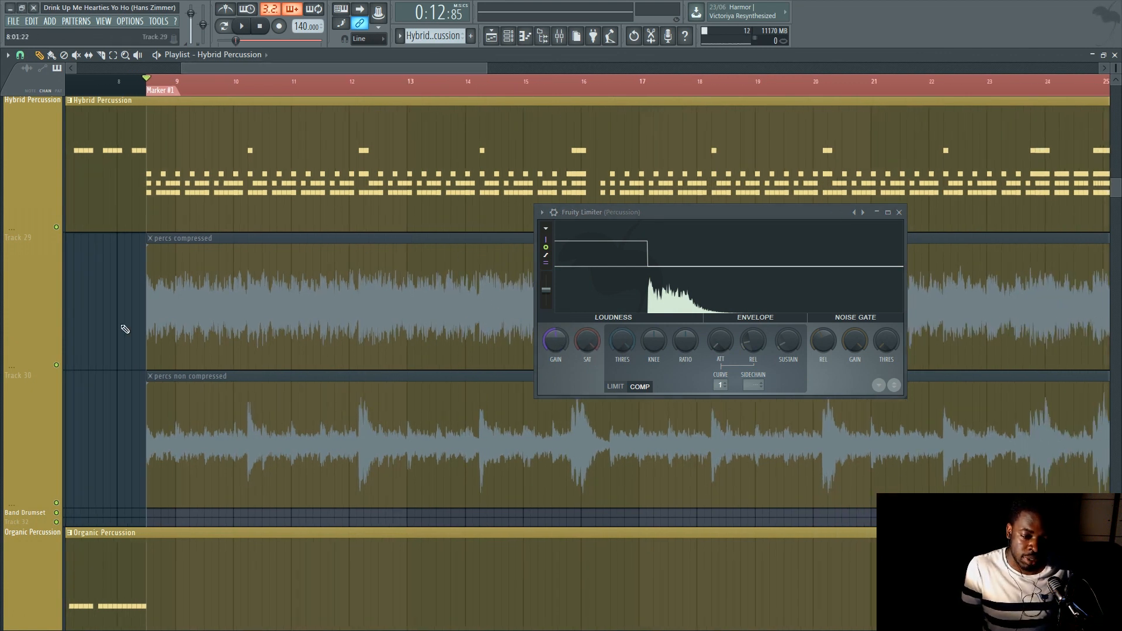
{"action": "scroll", "coordinate": [107, 339], "scroll_direction": "down", "scroll_amount": 2}
{"action": "scroll", "coordinate": [122, 342], "scroll_direction": "up", "scroll_amount": 2}
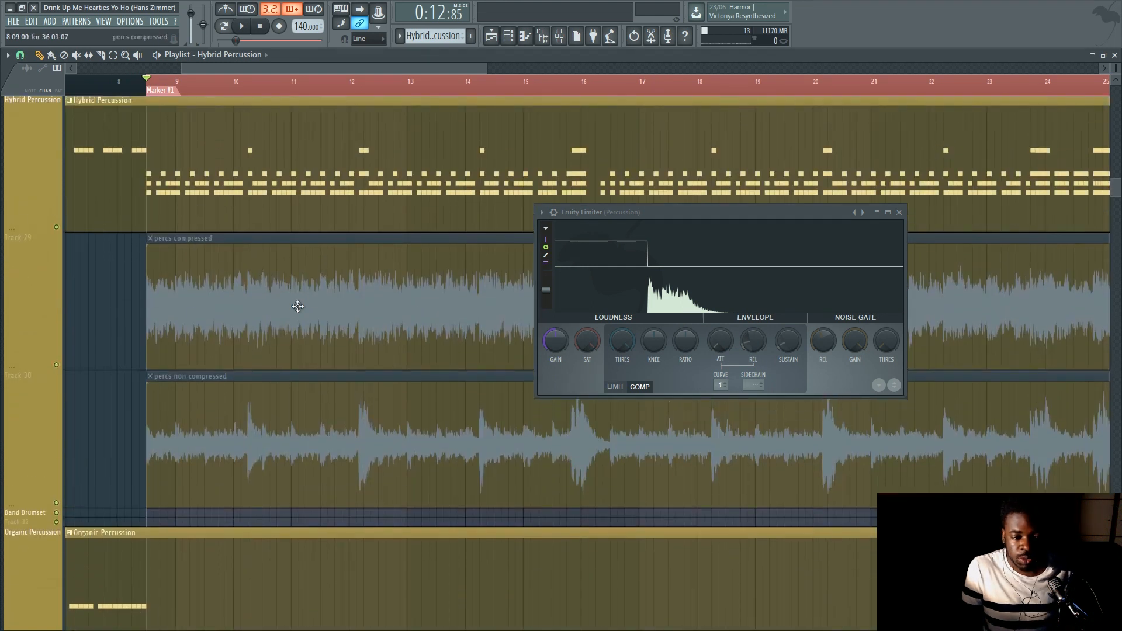
{"action": "scroll", "coordinate": [275, 313], "scroll_direction": "up", "scroll_amount": 1}
{"action": "scroll", "coordinate": [161, 201], "scroll_direction": "down", "scroll_amount": 1}
{"action": "key", "text": "space"}
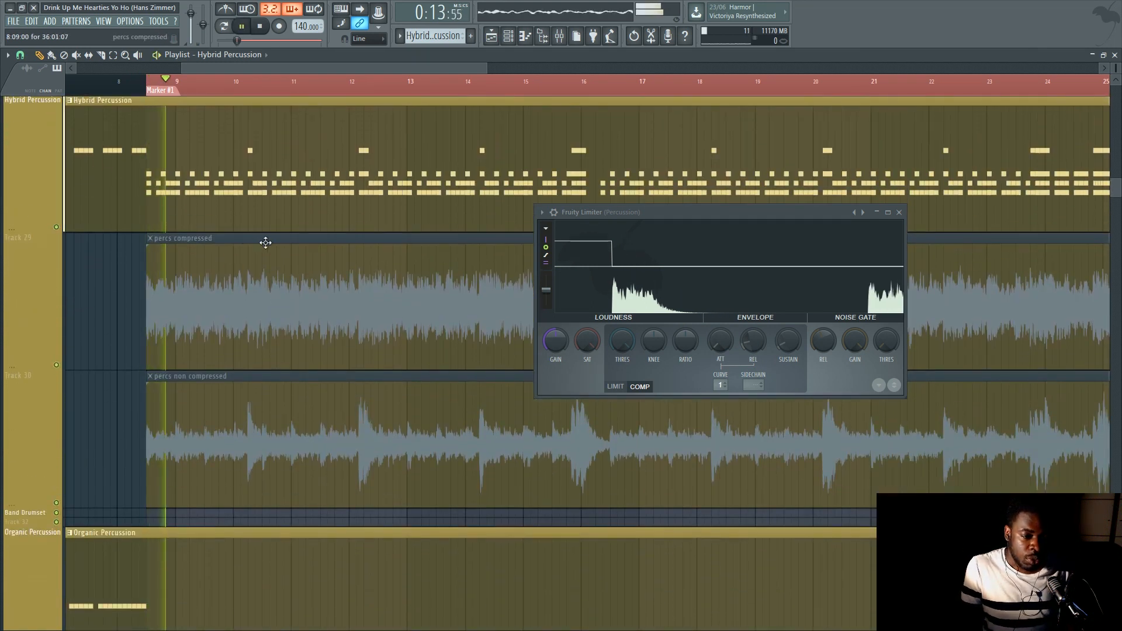
{"action": "key", "text": "space"}
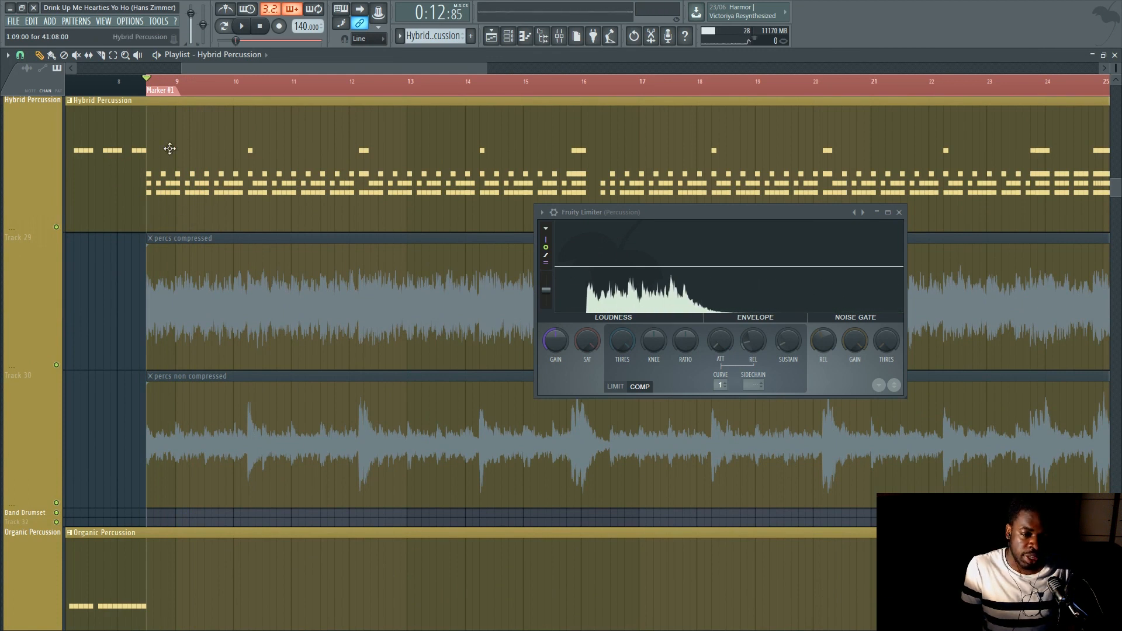
- Raise the Fruity Limiter gain and play the Hybrid Percussion pattern from Marker #1 to watch its peaks, stopping just past bar 10
{"action": "left_click_drag", "start_coordinate": [199, 83], "coordinate": [249, 88]}
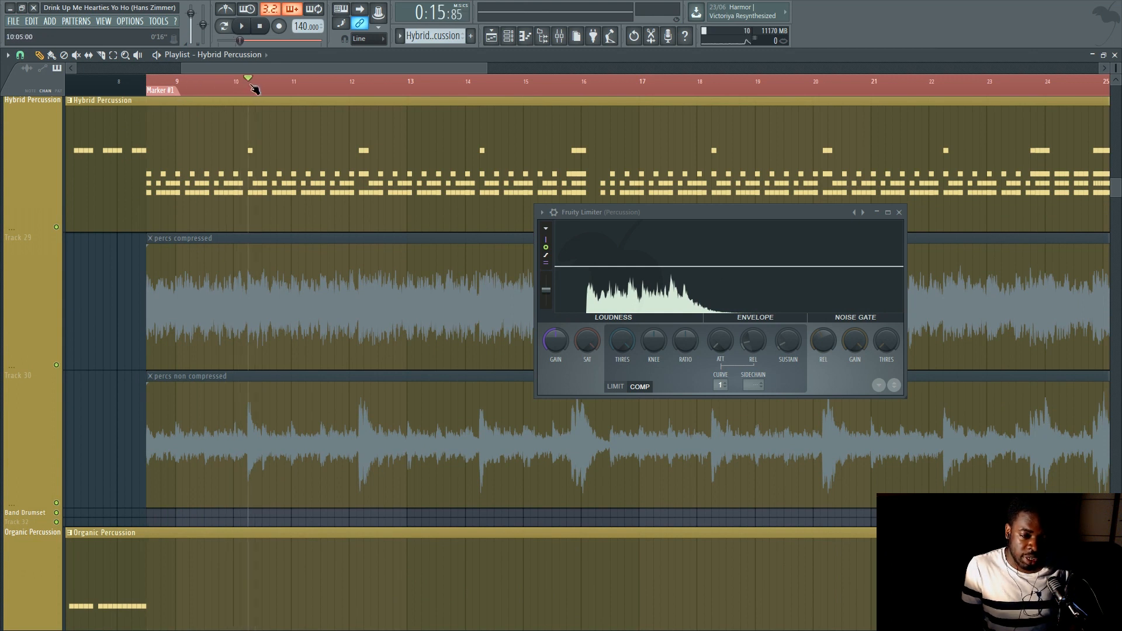
{"action": "left_click", "coordinate": [164, 90]}
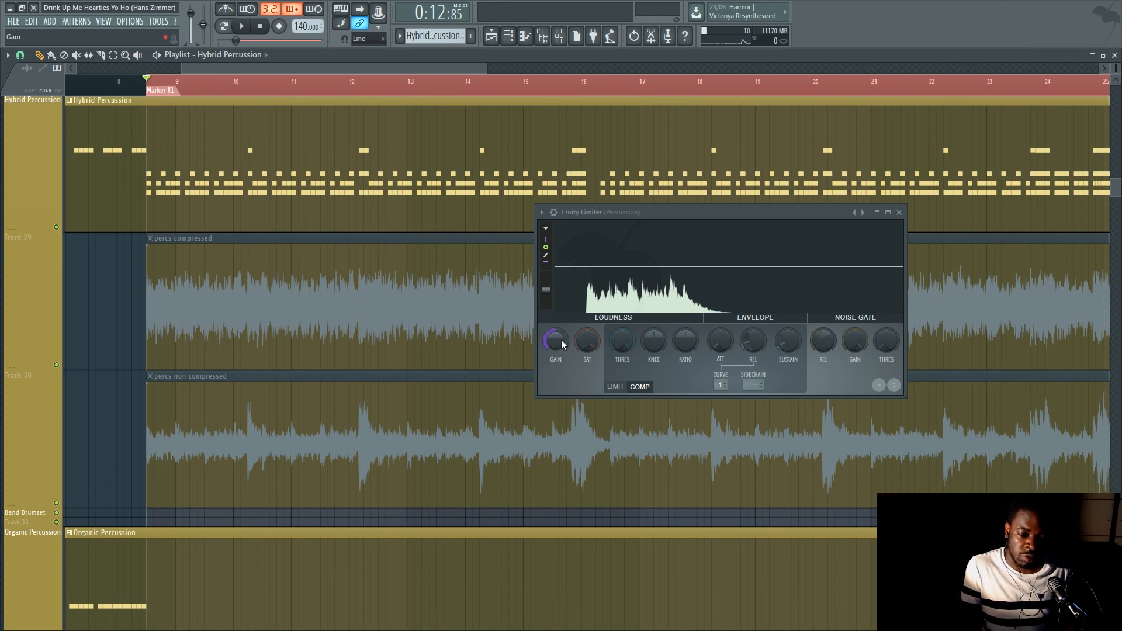
{"action": "left_click_drag", "start_coordinate": [555, 342], "coordinate": [556, 314]}
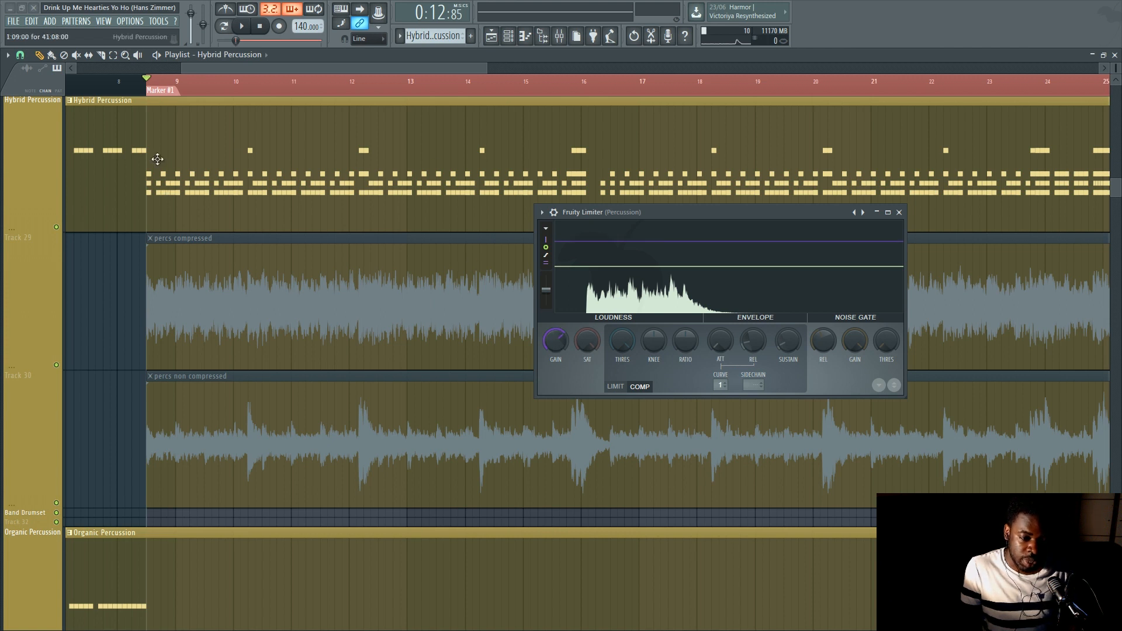
{"action": "key", "text": "space"}
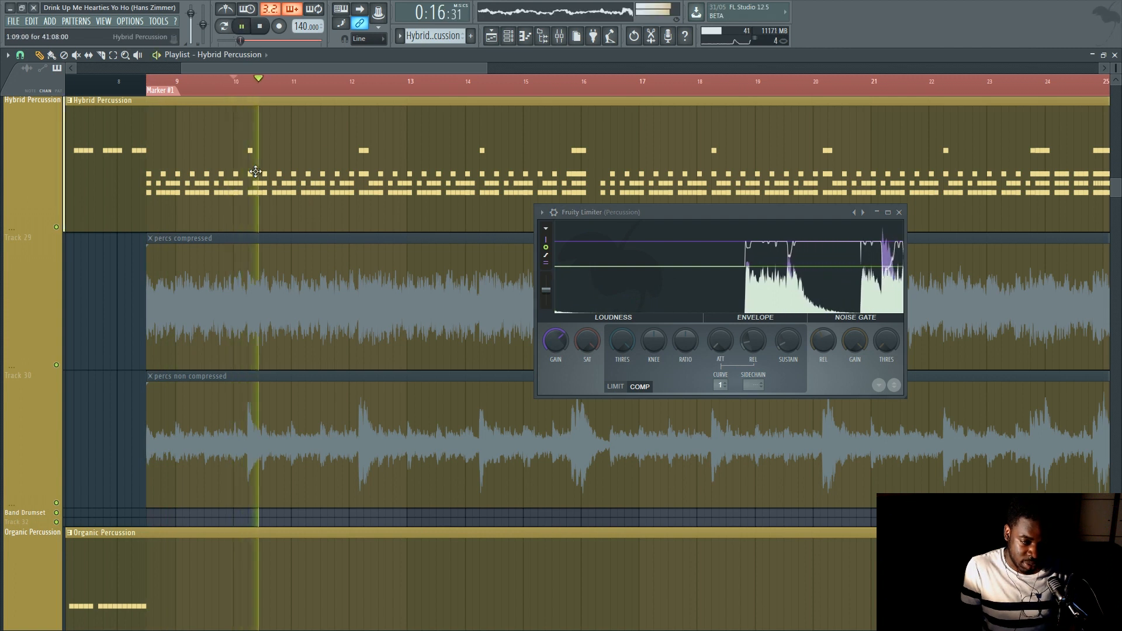
{"action": "key", "text": "space"}
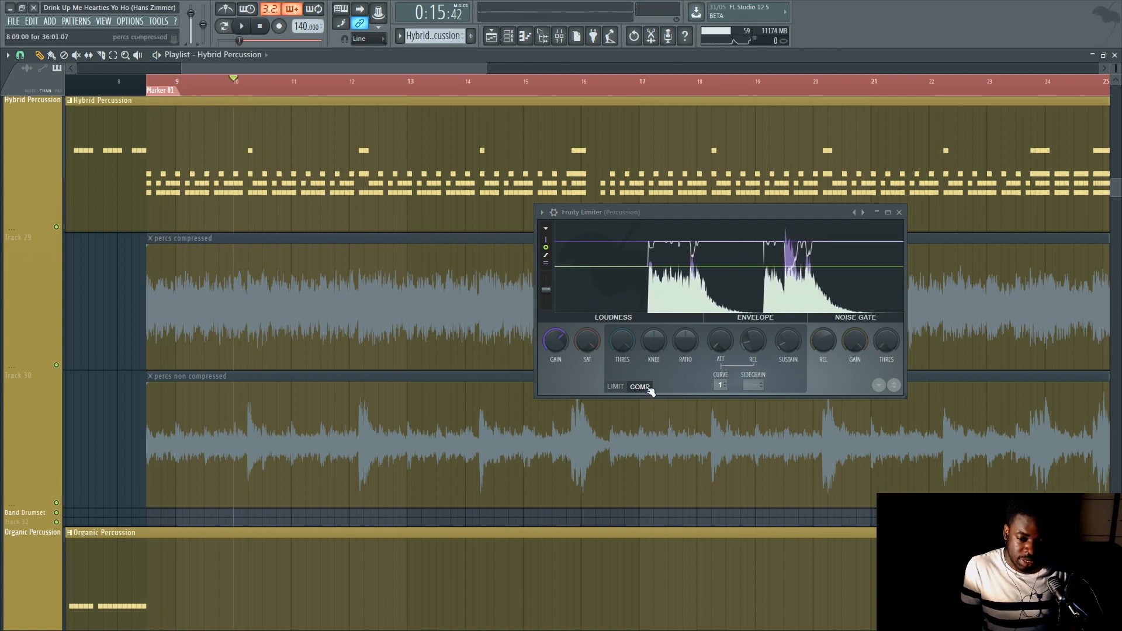
- Check the ceiling control in Fruity Limiter's limiter mode and return to the compressor mode
{"action": "left_click", "coordinate": [616, 387]}
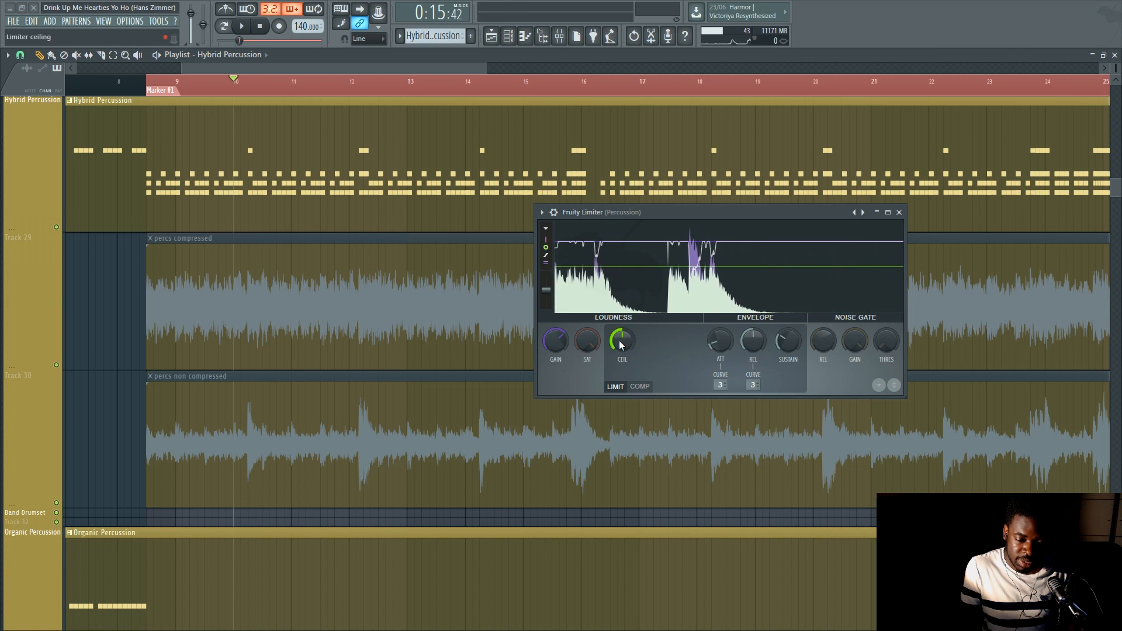
{"action": "left_click", "coordinate": [171, 90]}
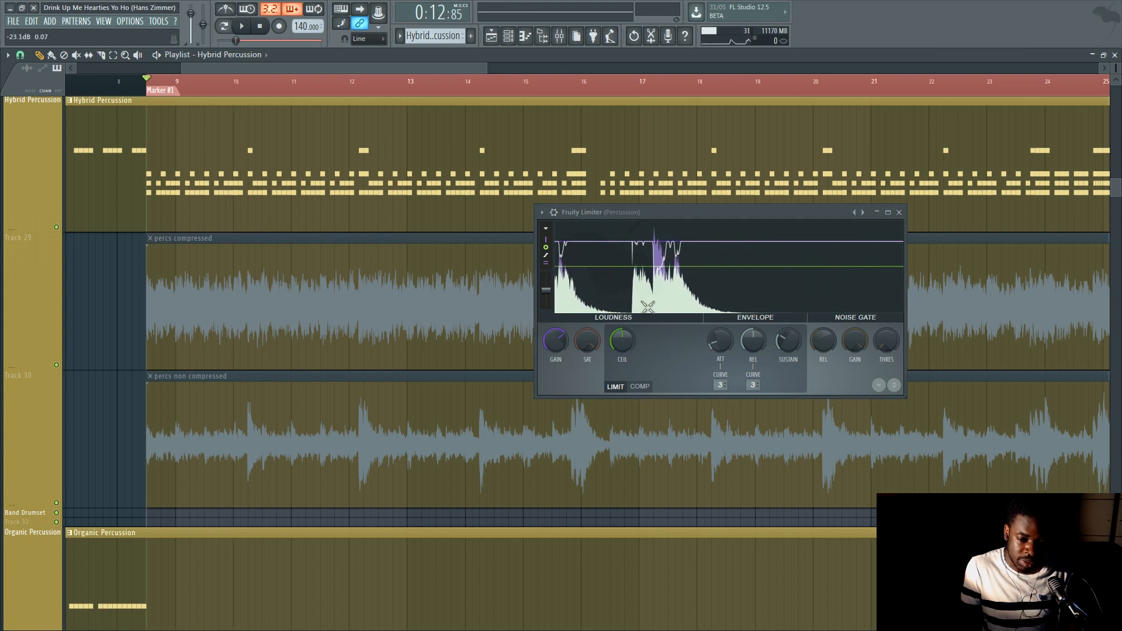
{"action": "left_click", "coordinate": [647, 387]}
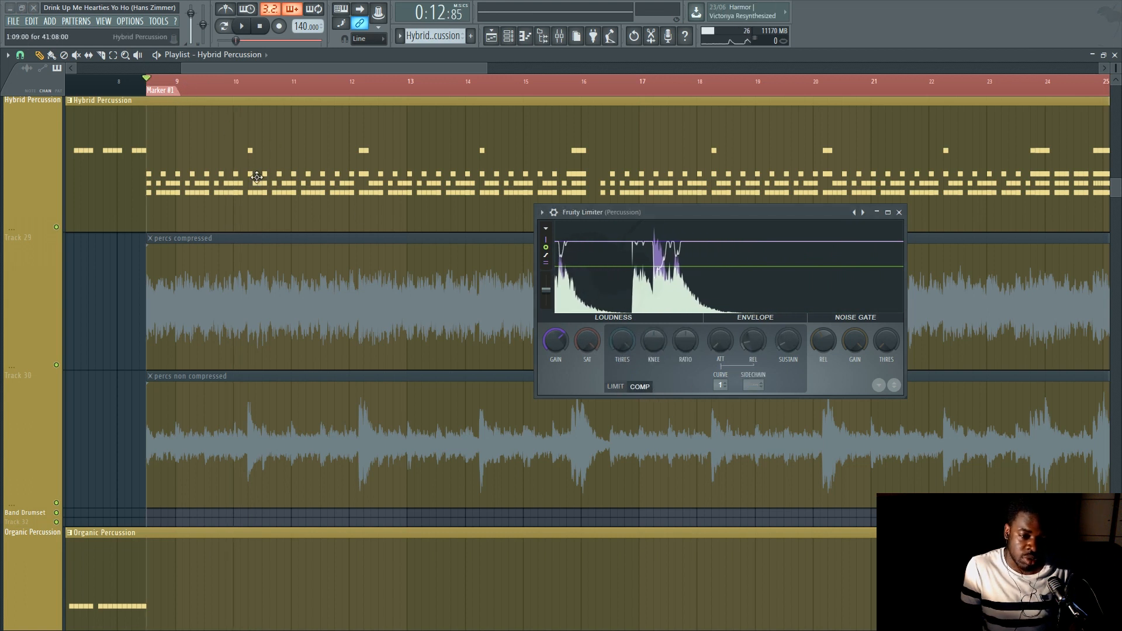
- Inspect the Hybrid Percussion accent hit just after bar 10 and the overall arrangement starting at Marker #1
{"action": "left_click", "coordinate": [240, 87]}
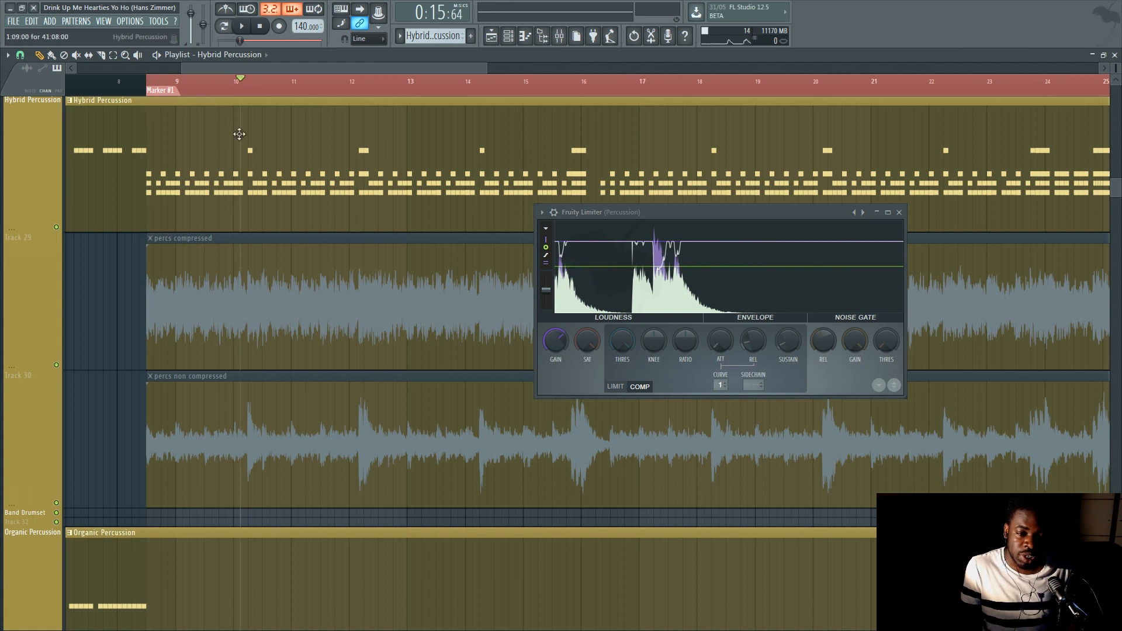
{"action": "left_click", "coordinate": [255, 80]}
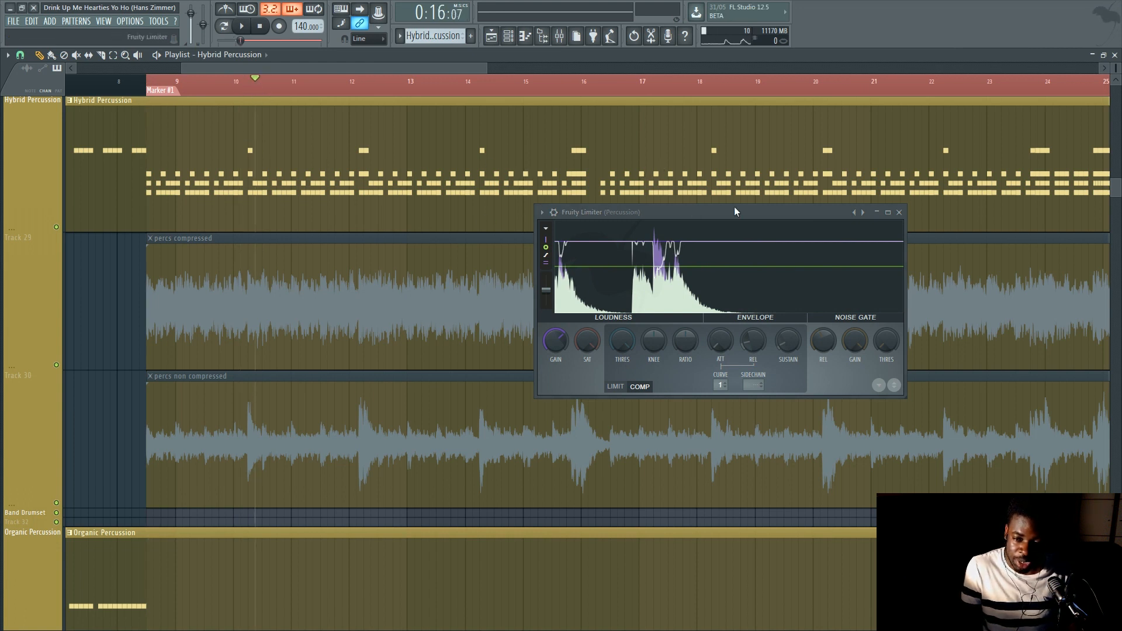
{"action": "left_click", "coordinate": [169, 91]}
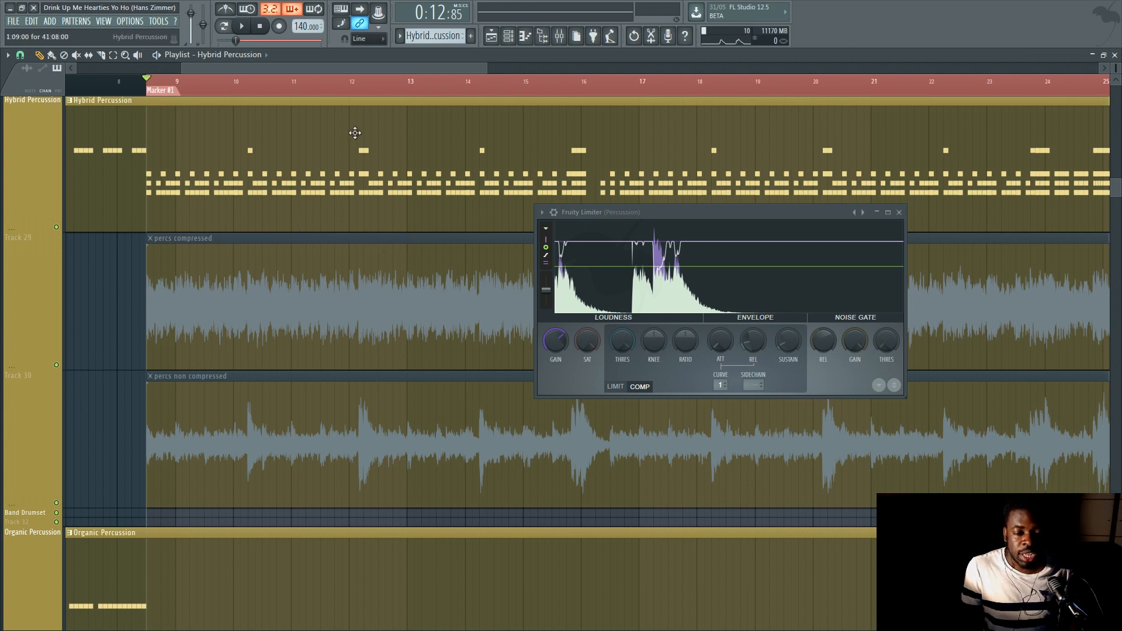
{"action": "scroll", "coordinate": [374, 84], "scroll_direction": "down", "scroll_amount": 2}
{"action": "scroll", "coordinate": [375, 88], "scroll_direction": "down", "scroll_amount": 4}
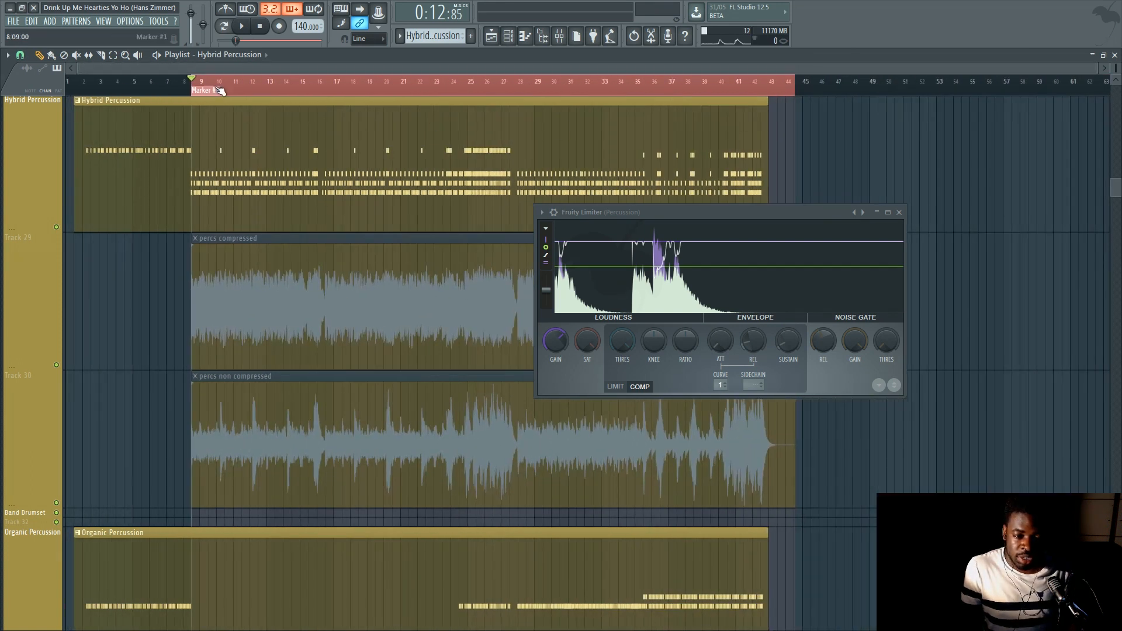
{"action": "scroll", "coordinate": [199, 89], "scroll_direction": "up", "scroll_amount": 2}
{"action": "scroll", "coordinate": [199, 89], "scroll_direction": "up", "scroll_amount": 3}
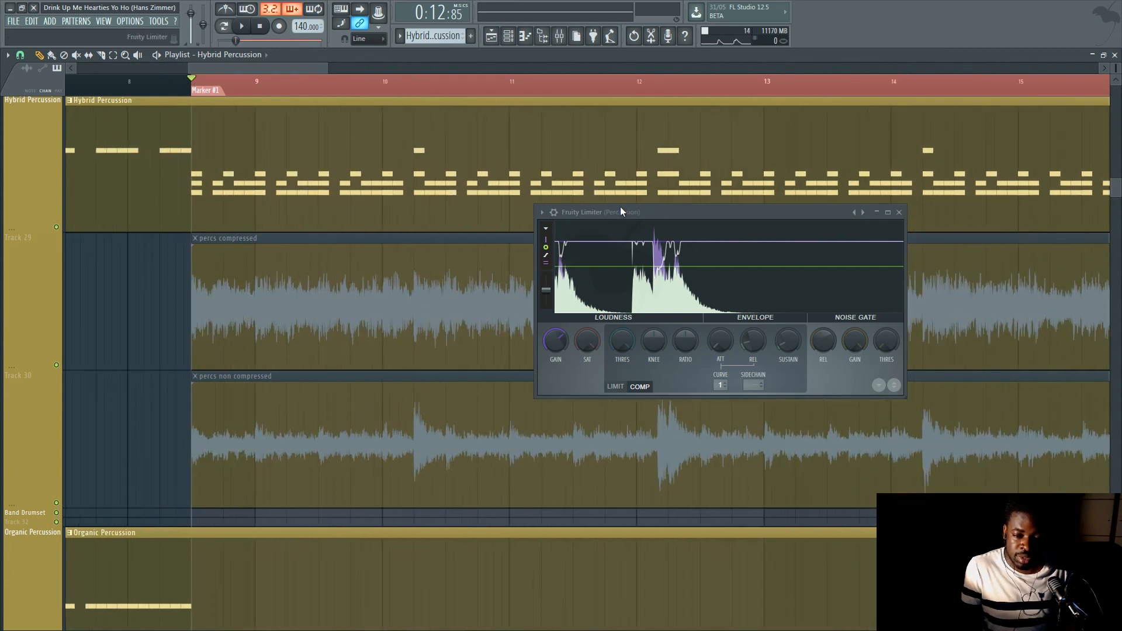
- Reposition the Fruity Limiter window over the playlist and lower the compressor threshold on the percussion
{"action": "left_click_drag", "start_coordinate": [621, 211], "coordinate": [546, 167]}
{"action": "left_click_drag", "start_coordinate": [481, 297], "coordinate": [481, 299]}
{"action": "mouse_move", "coordinate": [548, 296]}
{"action": "left_mouse_down"}
{"action": "mouse_move", "coordinate": [547, 312]}
{"action": "mouse_move", "coordinate": [545, 294]}
{"action": "left_mouse_up"}
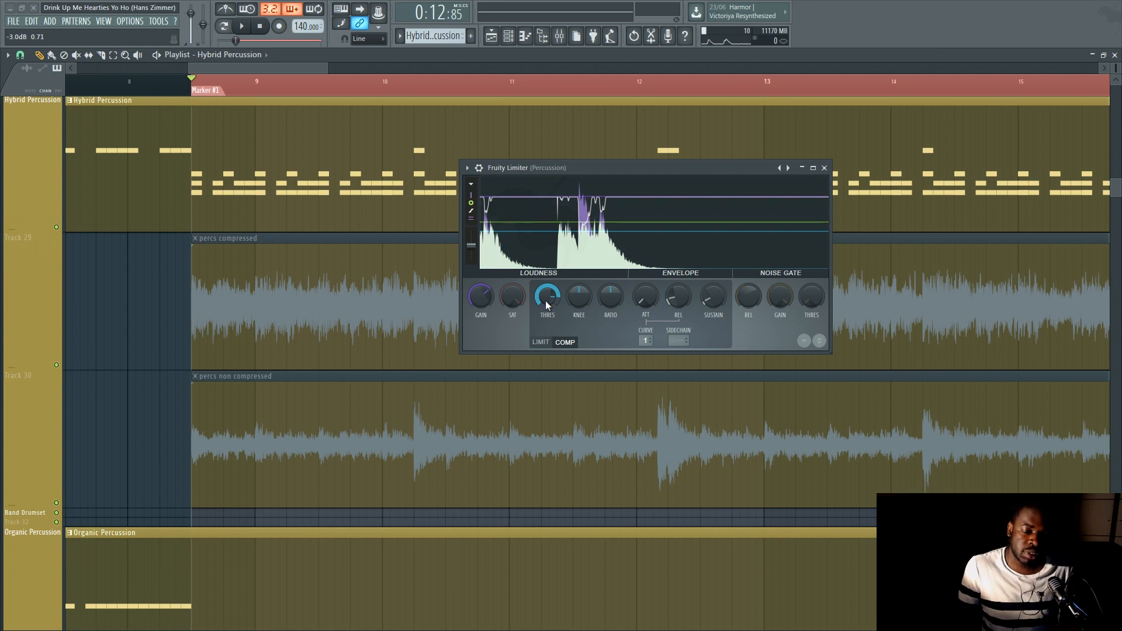
{"action": "left_click_drag", "start_coordinate": [545, 301], "coordinate": [546, 308]}
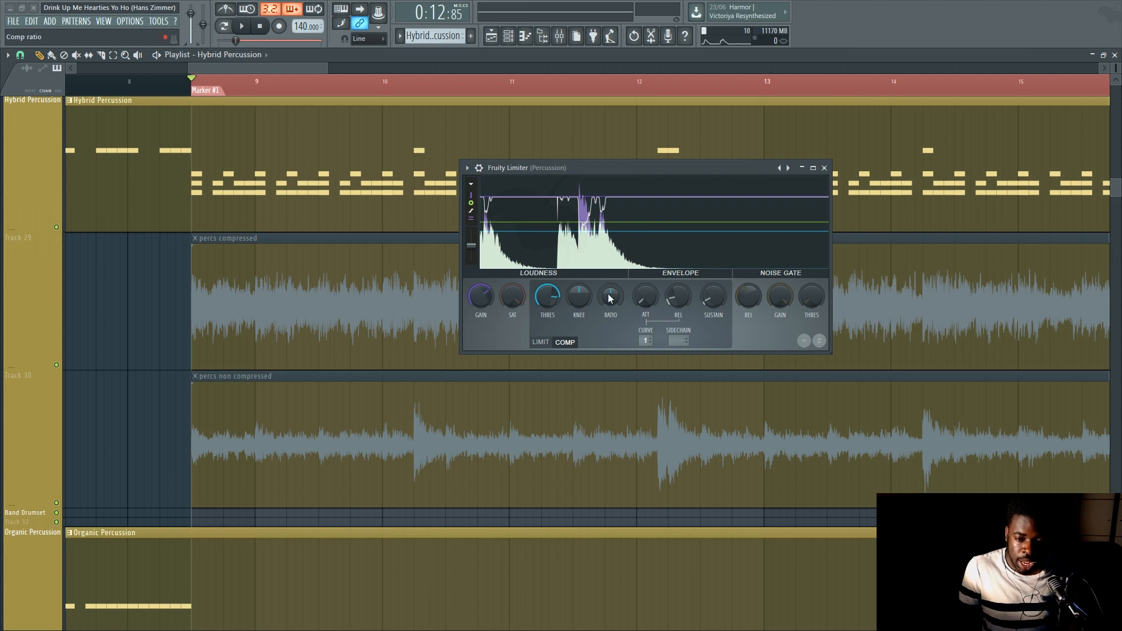
- Raise the compressor ratio and play the Hybrid Percussion pattern from Marker #1 to hear the compression
{"action": "left_click_drag", "start_coordinate": [613, 297], "coordinate": [612, 292]}
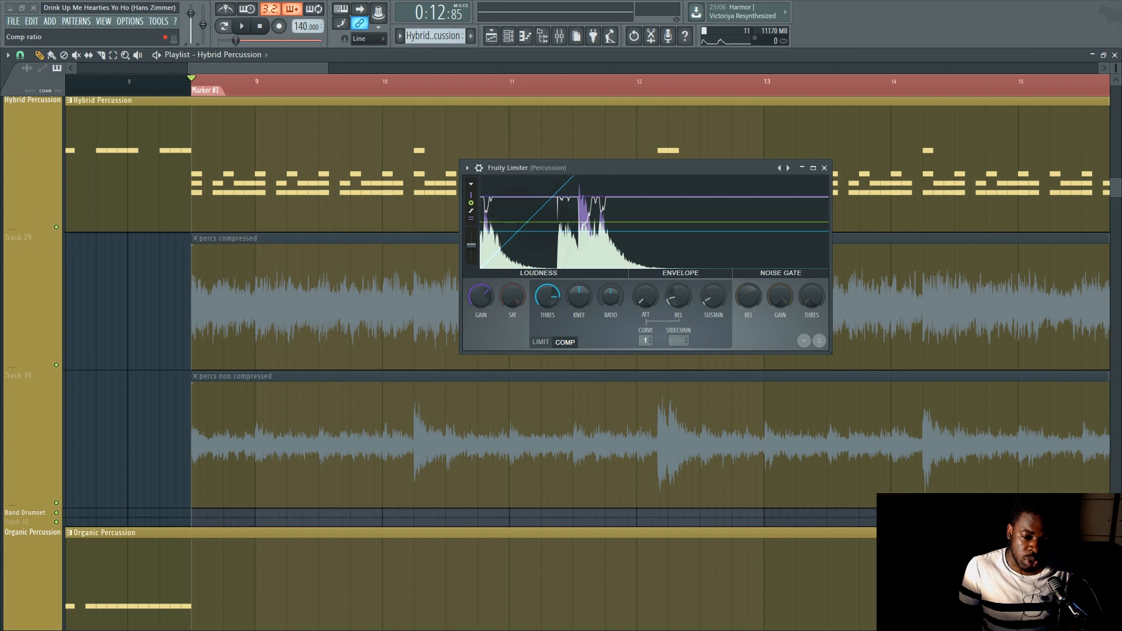
{"action": "left_click_drag", "start_coordinate": [611, 296], "coordinate": [611, 280]}
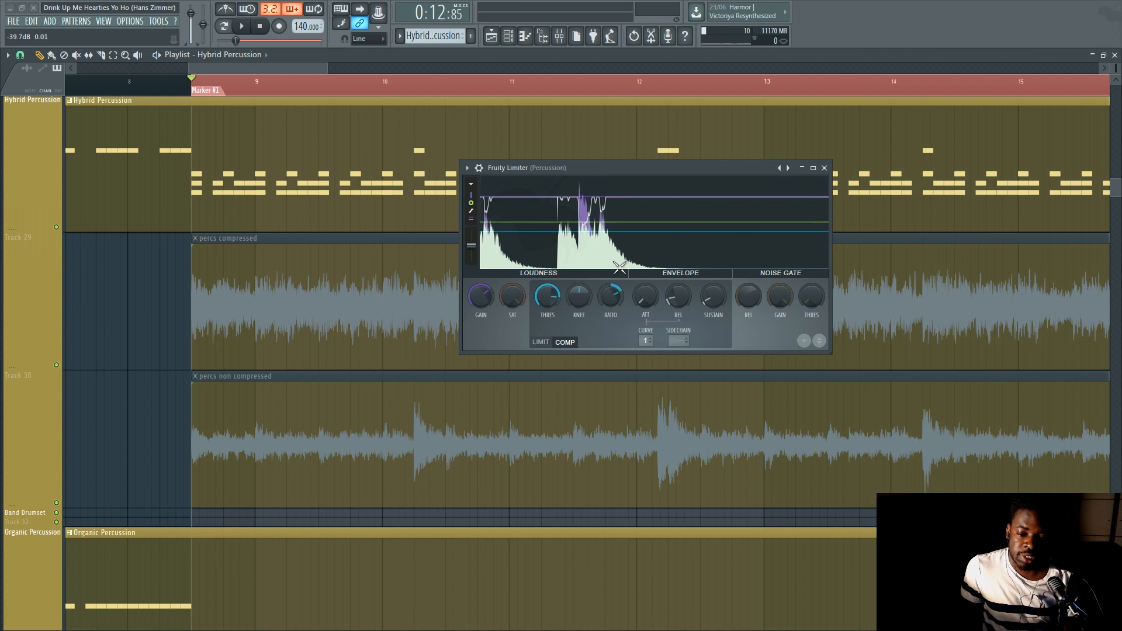
{"action": "left_click_drag", "start_coordinate": [627, 290], "coordinate": [627, 286]}
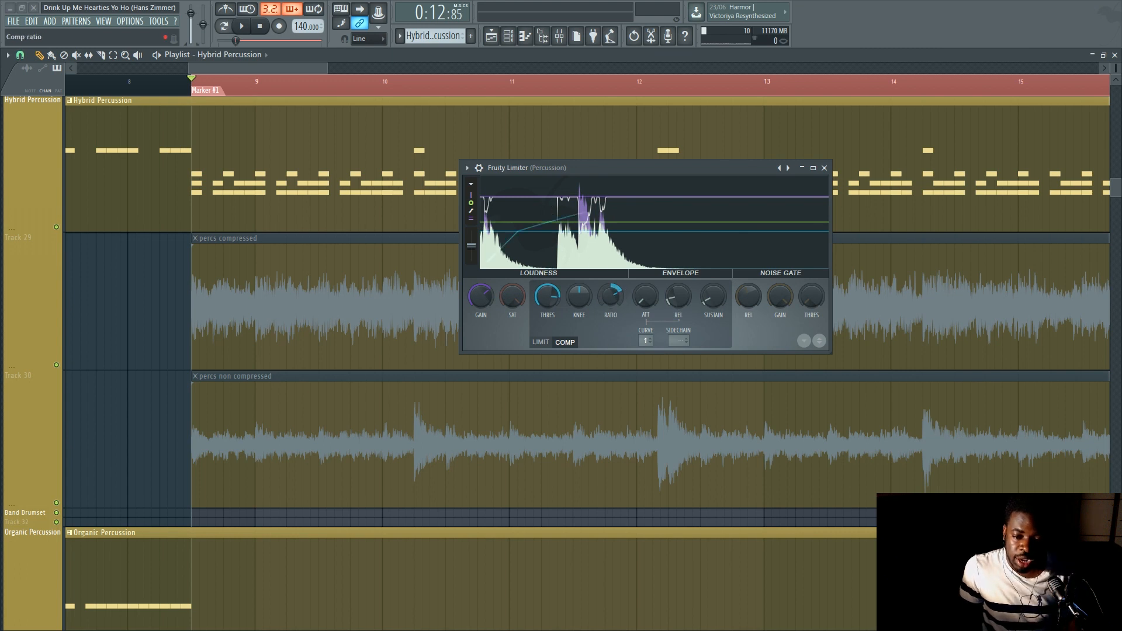
{"action": "key", "text": "space"}
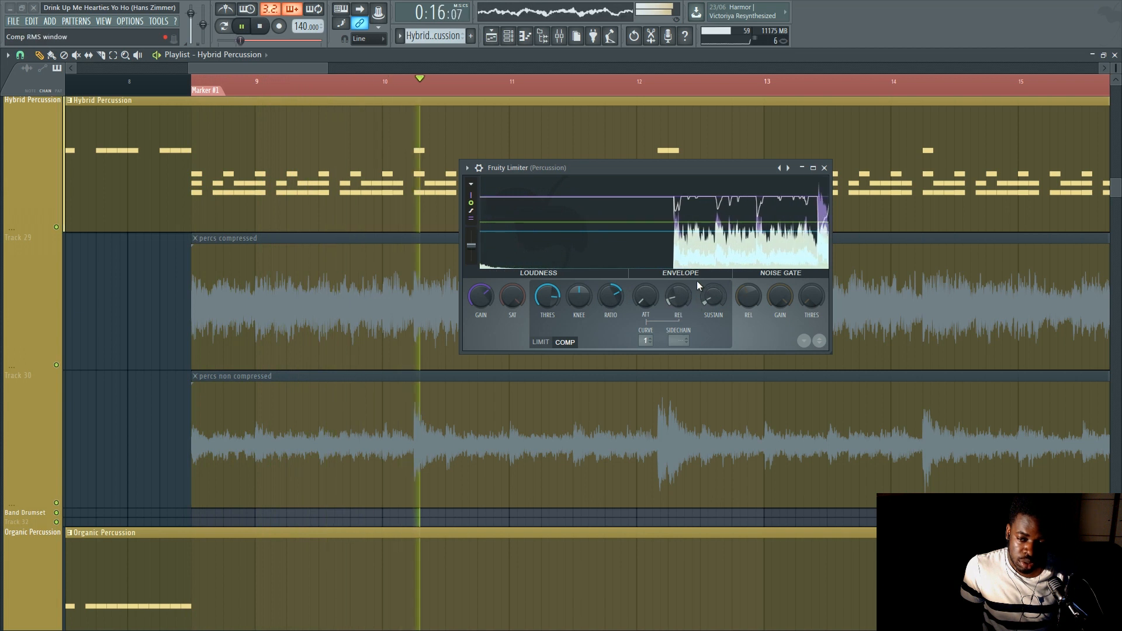
{"action": "key", "text": "space"}
{"action": "left_click", "coordinate": [612, 180]}
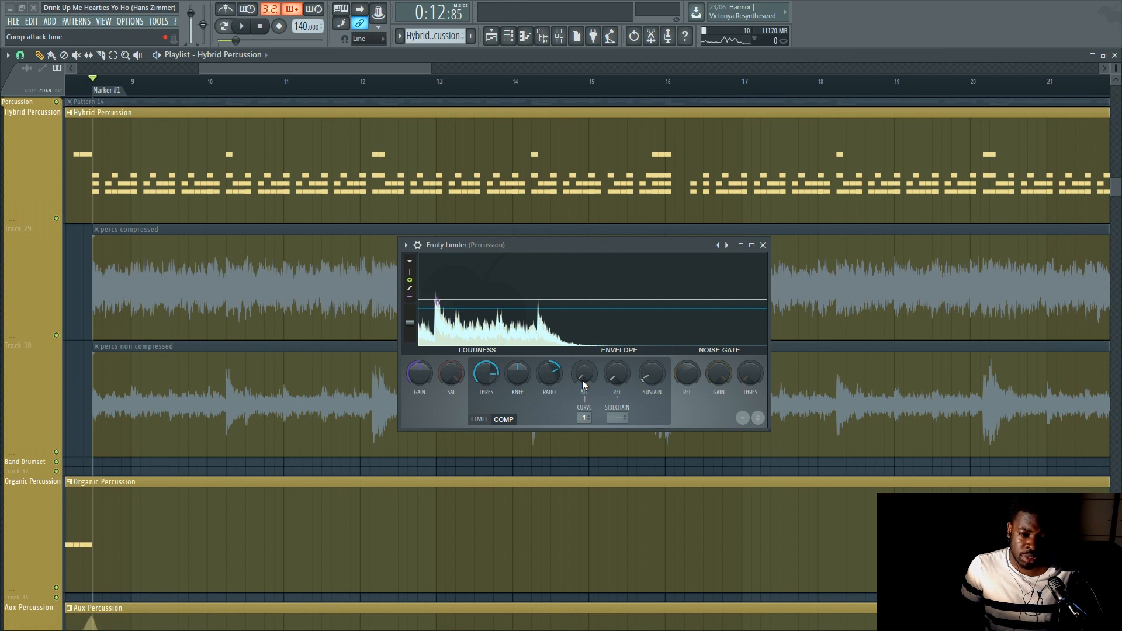
- Try the compressor attack time at 1000 ms and reset it to its default
{"action": "left_click_drag", "start_coordinate": [582, 379], "coordinate": [582, 333]}
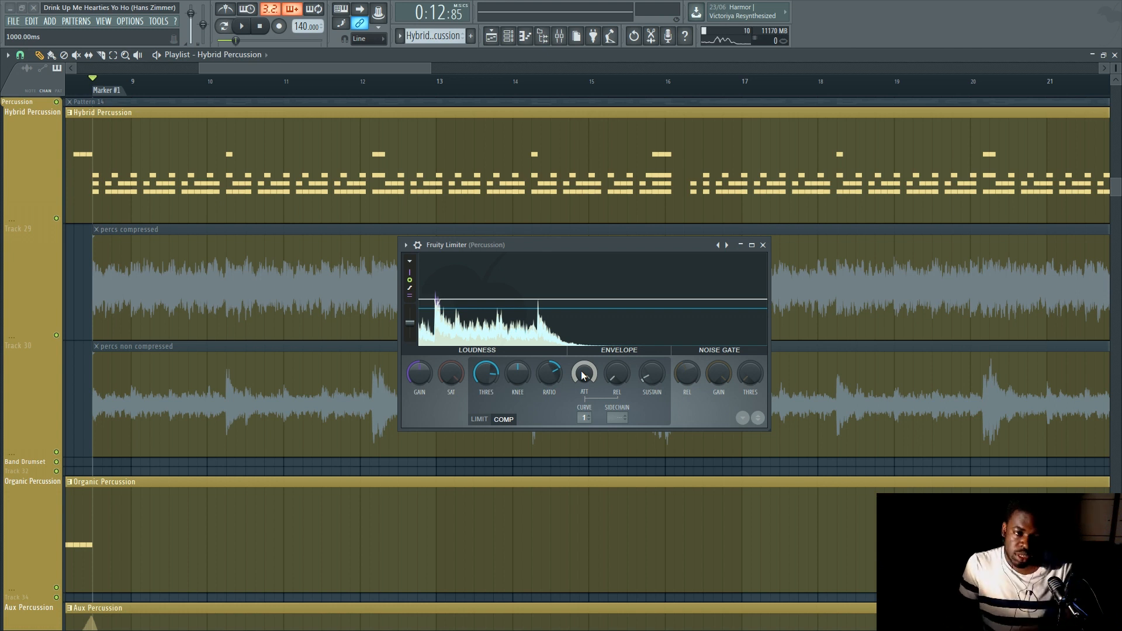
{"action": "mouse_move", "coordinate": [581, 370]}
{"action": "left_mouse_down"}
{"action": "mouse_move", "coordinate": [581, 395]}
{"action": "mouse_move", "coordinate": [586, 374]}
{"action": "left_mouse_up"}
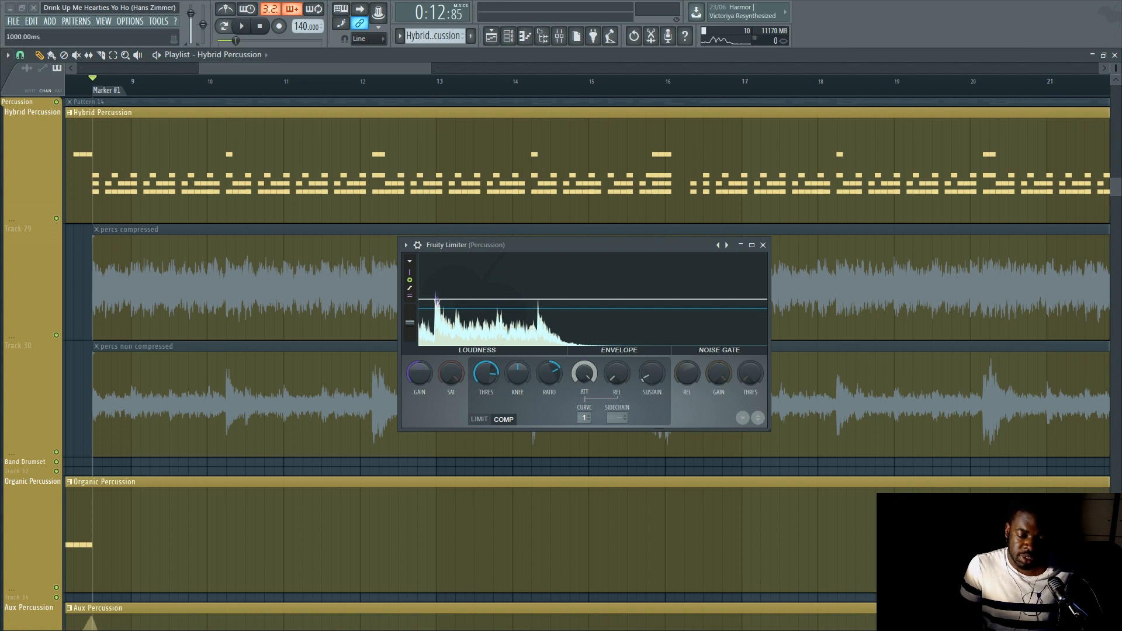
{"action": "right_click", "coordinate": [588, 374]}
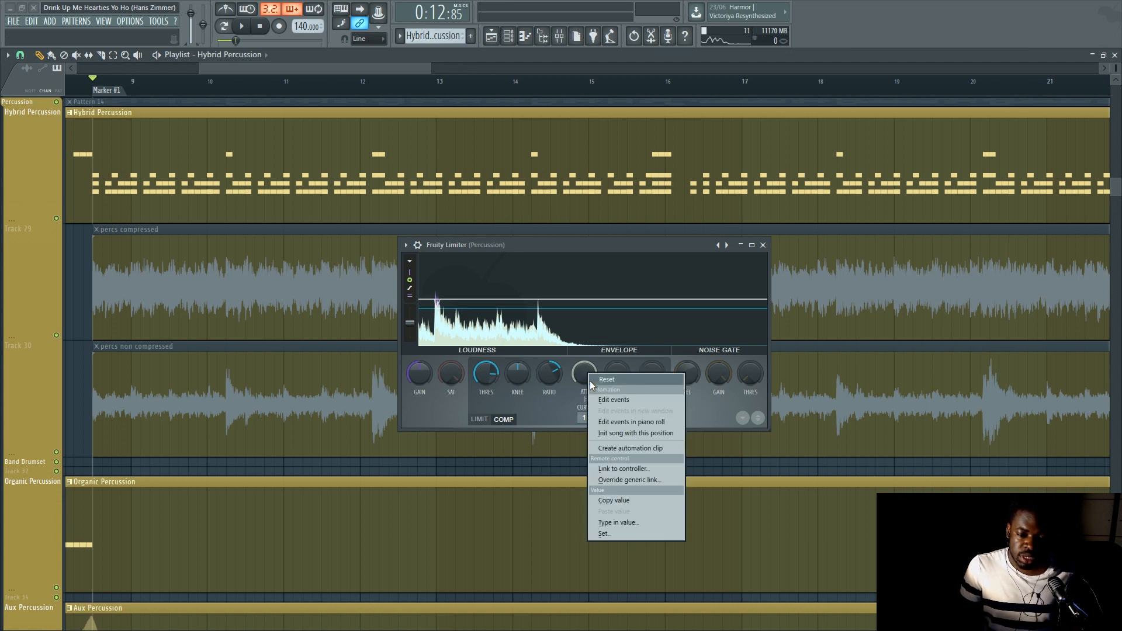
{"action": "left_click", "coordinate": [590, 380]}
- Try the compressor release at its maximum and at shorter times, reset it once, and leave it at a short setting
{"action": "left_click_drag", "start_coordinate": [616, 377], "coordinate": [616, 345]}
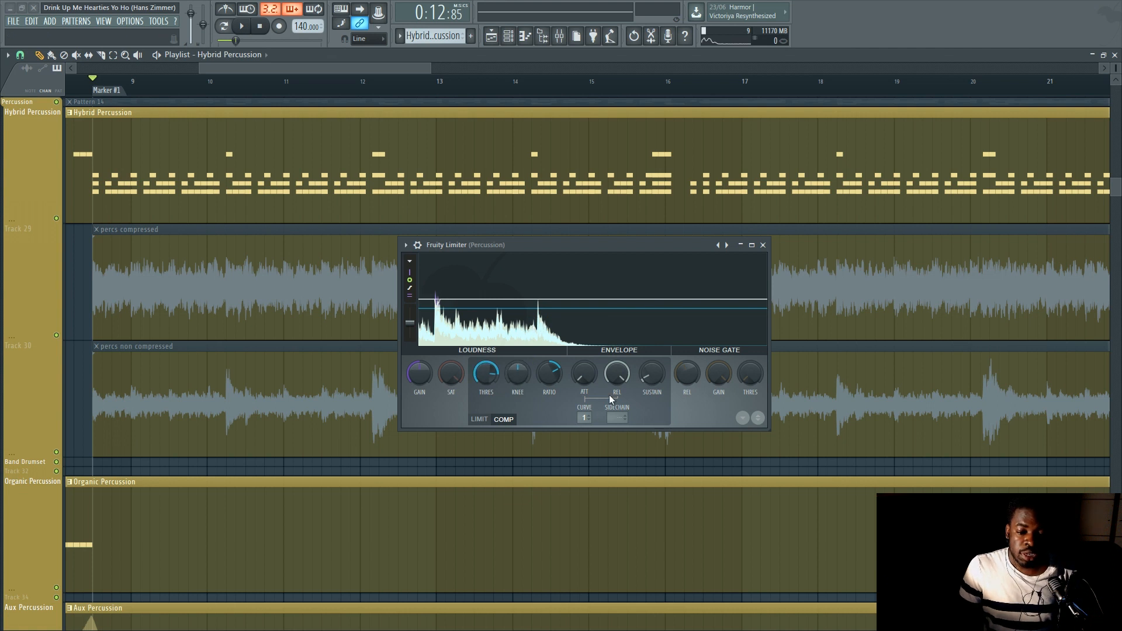
{"action": "right_click", "coordinate": [619, 379]}
{"action": "left_click", "coordinate": [620, 384]}
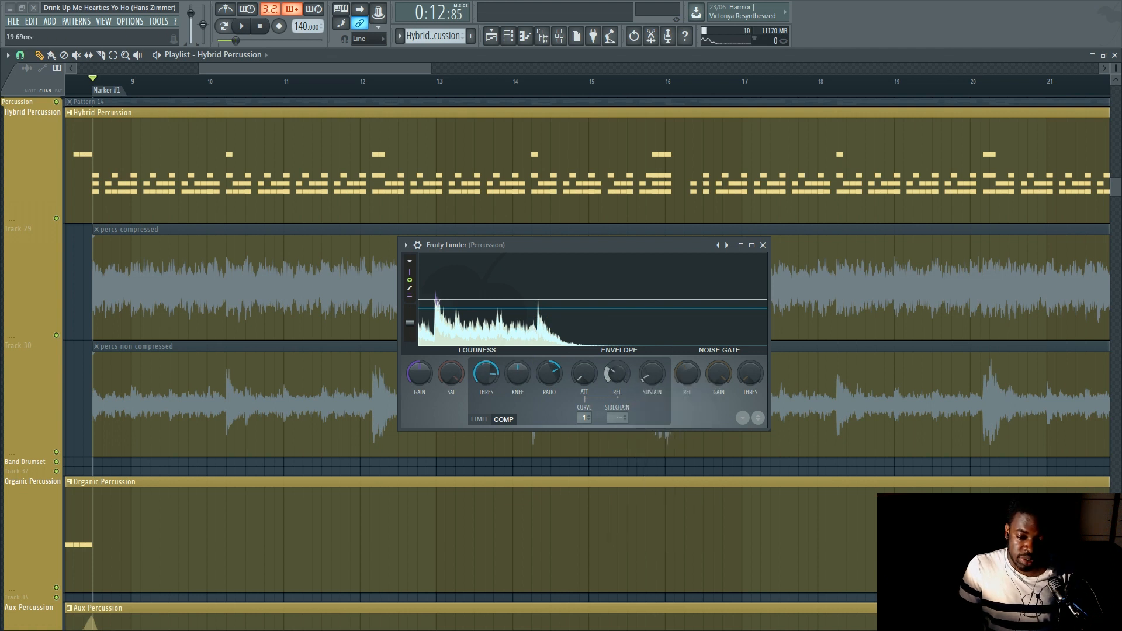
{"action": "left_click_drag", "start_coordinate": [618, 375], "coordinate": [618, 323]}
{"action": "left_click_drag", "start_coordinate": [617, 372], "coordinate": [617, 386]}
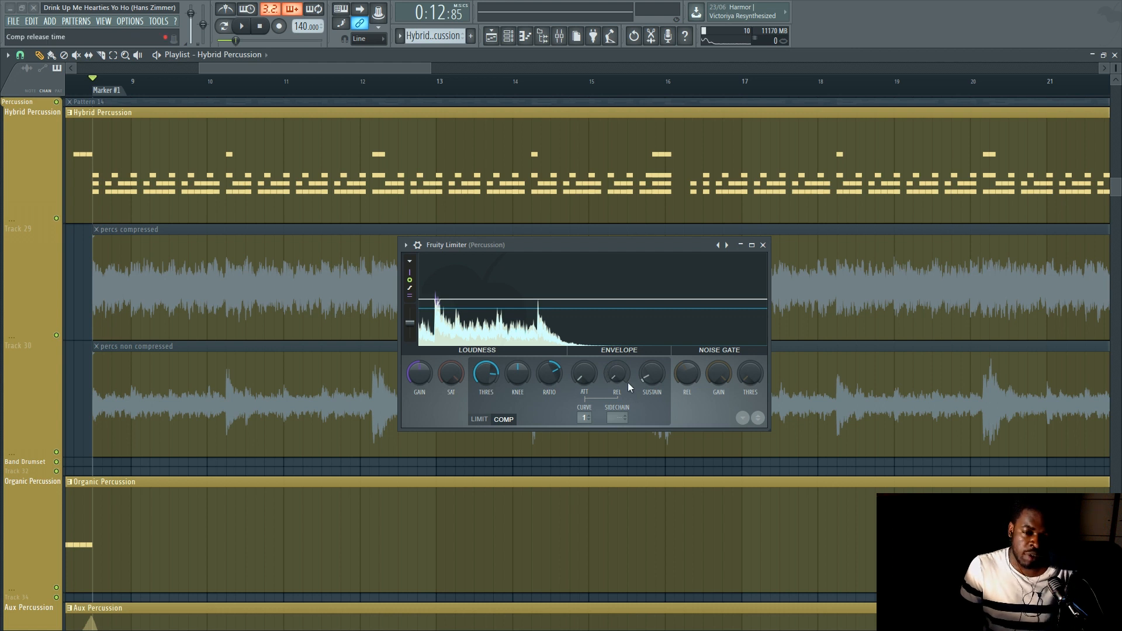
{"action": "left_click_drag", "start_coordinate": [619, 380], "coordinate": [619, 398]}
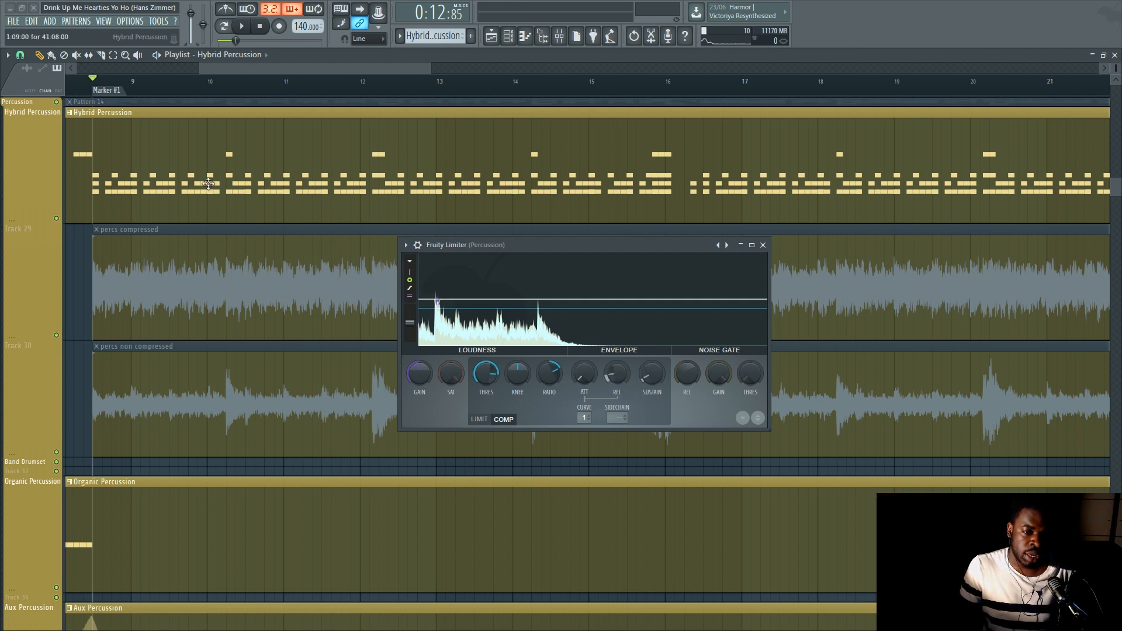
- Open the mixer, arrange it and the Fruity Limiter window over the playlist, and select the Master track
{"action": "key", "text": "F9"}
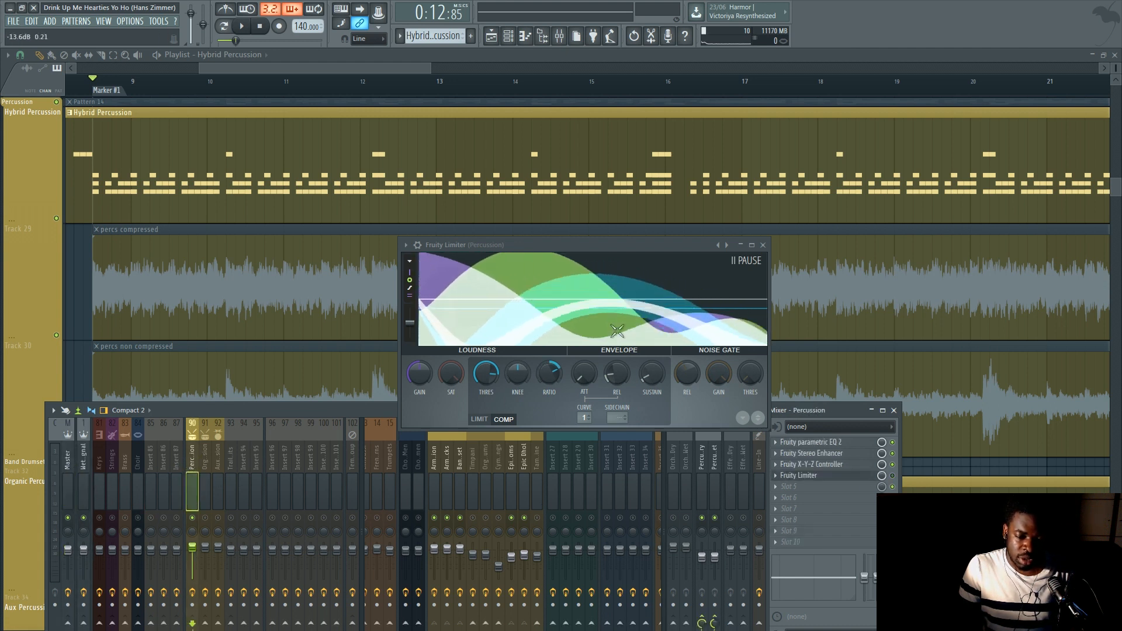
{"action": "left_click_drag", "start_coordinate": [548, 245], "coordinate": [502, 163]}
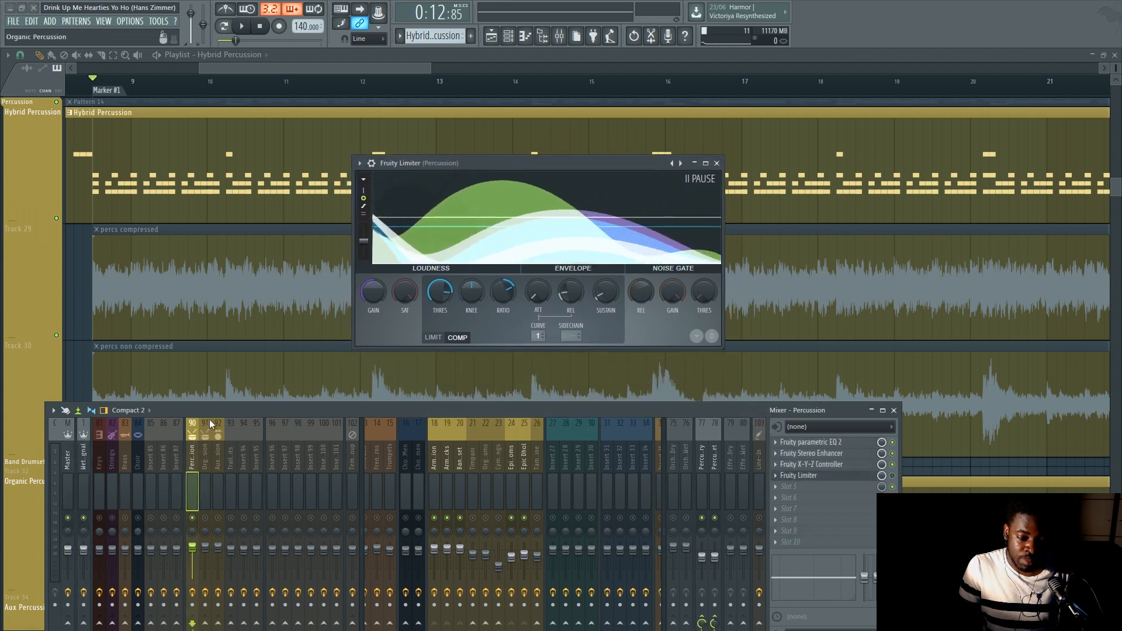
{"action": "left_click_drag", "start_coordinate": [214, 408], "coordinate": [237, 262]}
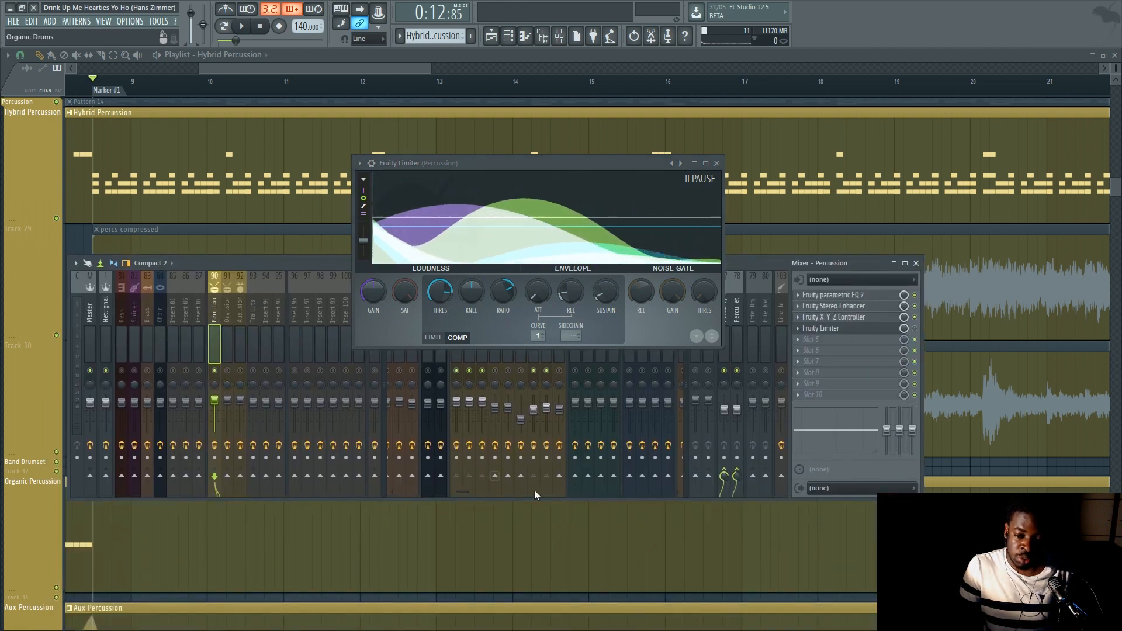
{"action": "left_click_drag", "start_coordinate": [641, 165], "coordinate": [678, 269]}
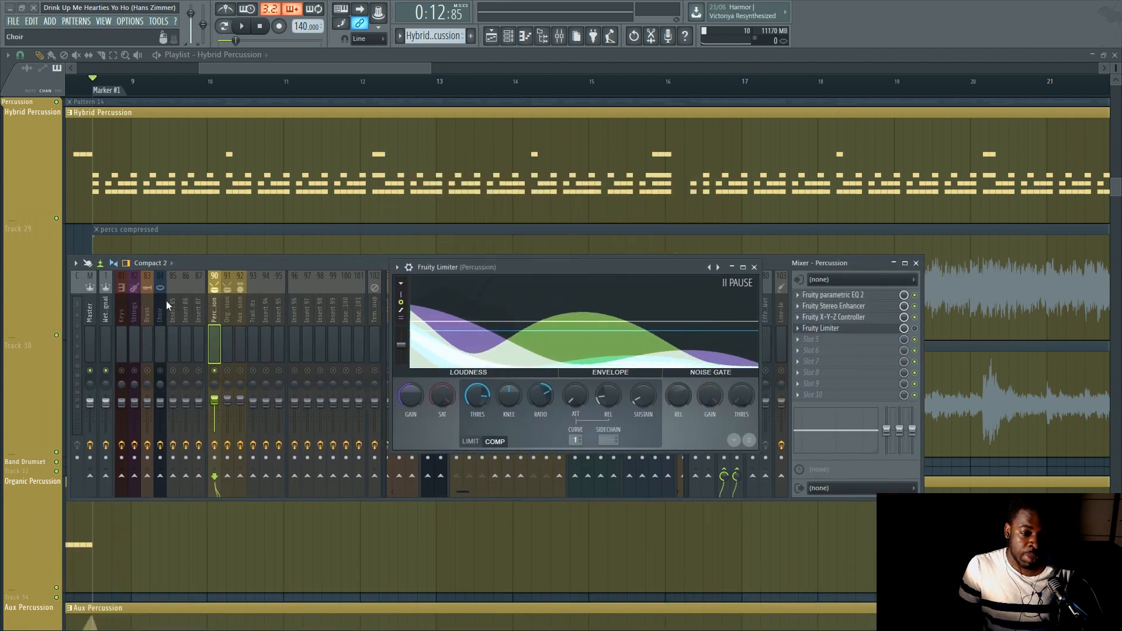
{"action": "left_click", "coordinate": [91, 321]}
{"action": "left_click_drag", "start_coordinate": [357, 264], "coordinate": [385, 360]}
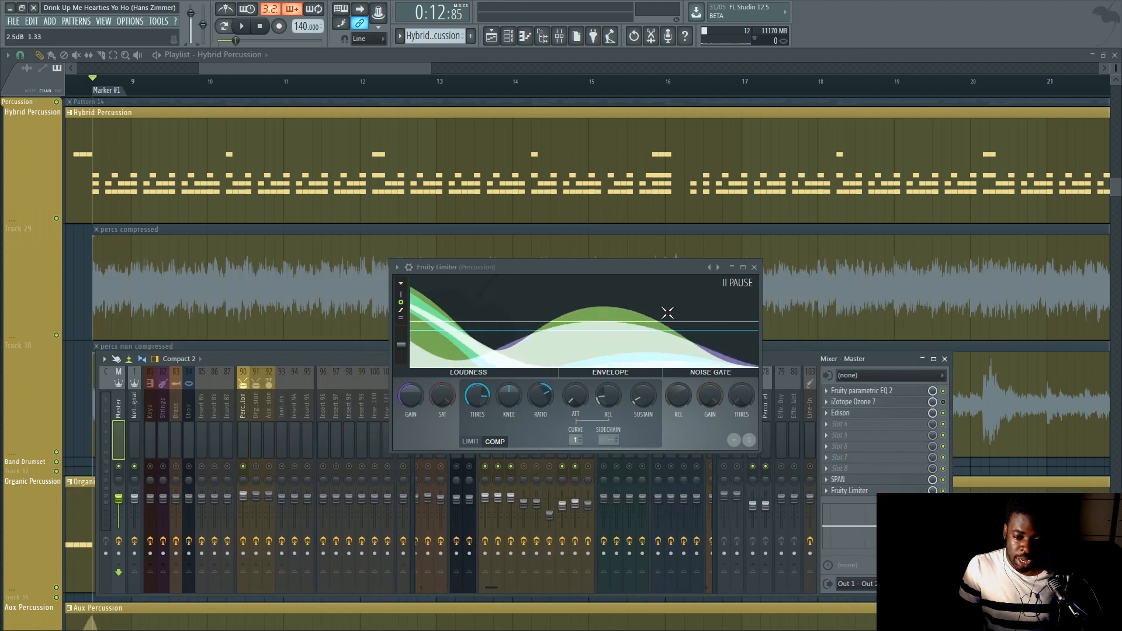
- Shift Edison and iZotope Ozone 7 down one effect slot on the Master track and add a Fruity Limiter in slot 2
{"action": "scroll", "coordinate": [861, 418], "scroll_direction": "down", "scroll_amount": 1}
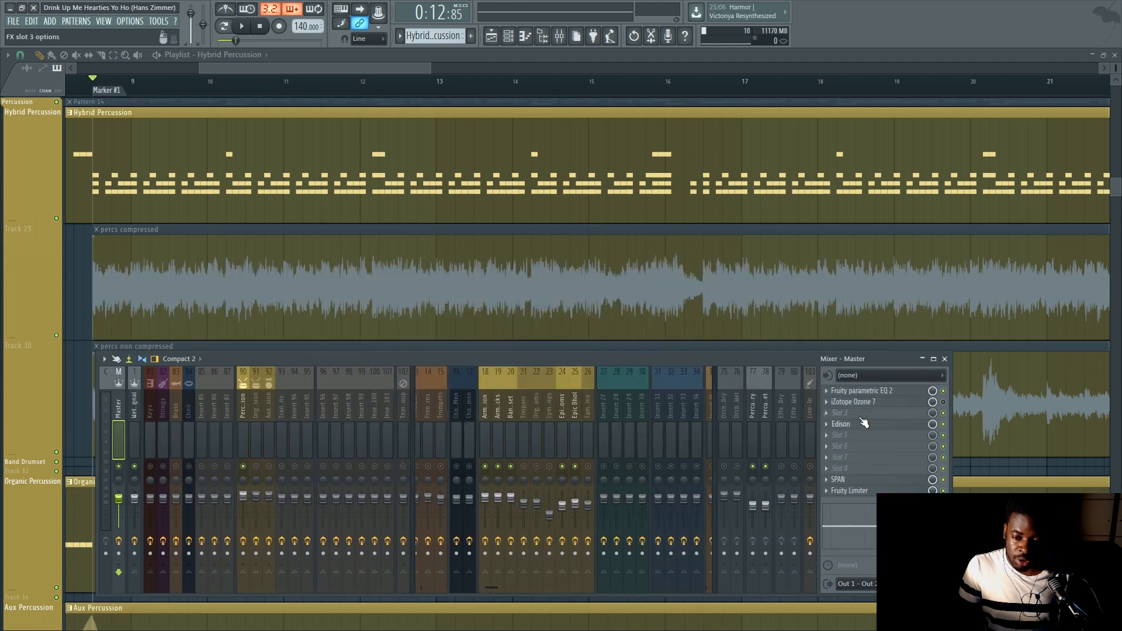
{"action": "scroll", "coordinate": [861, 403], "scroll_direction": "down", "scroll_amount": 1}
{"action": "left_click", "coordinate": [838, 405]}
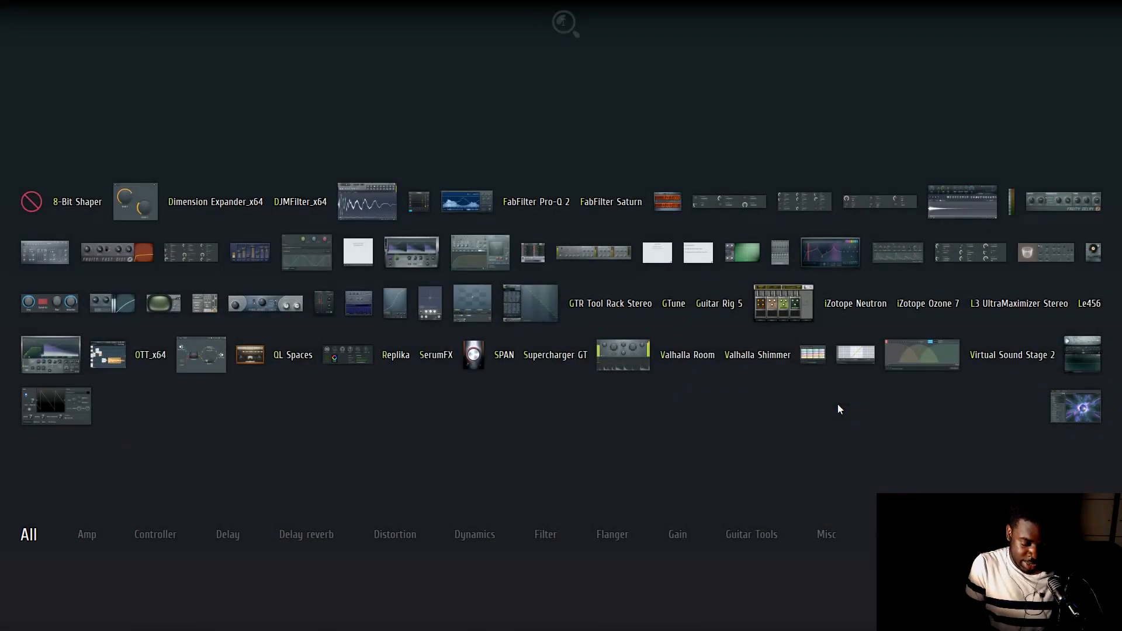
{"action": "type", "text": "limiter"}
{"action": "key", "text": "Return"}
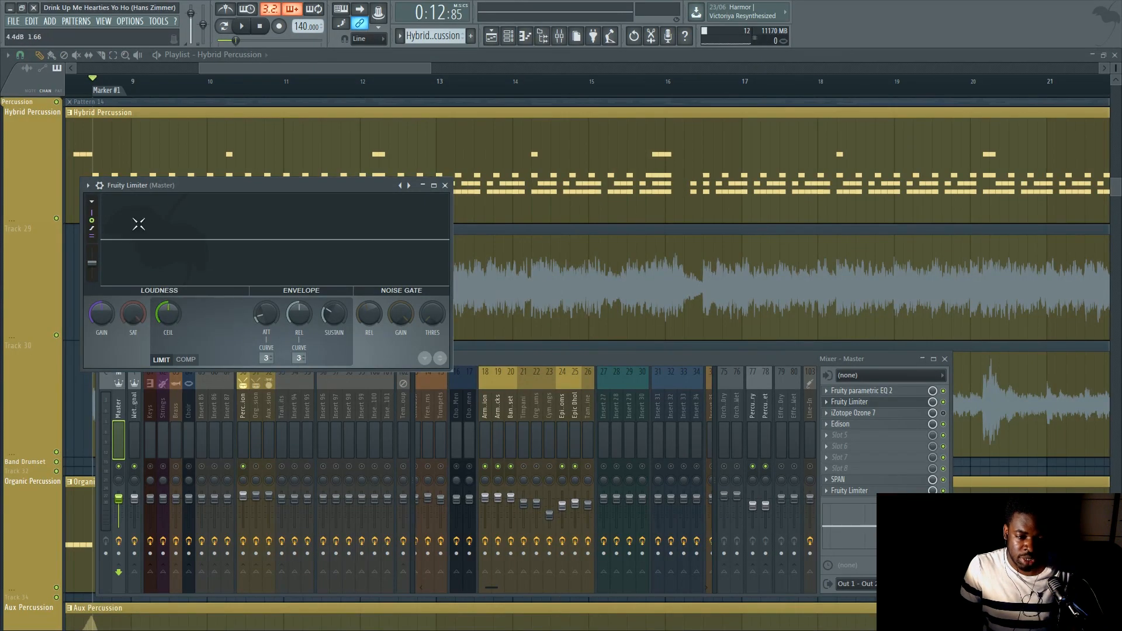
- Switch the Master's new Fruity Limiter to compressor mode with raised gain, a lowered threshold and a higher ratio
{"action": "left_click_drag", "start_coordinate": [423, 232], "coordinate": [506, 268]}
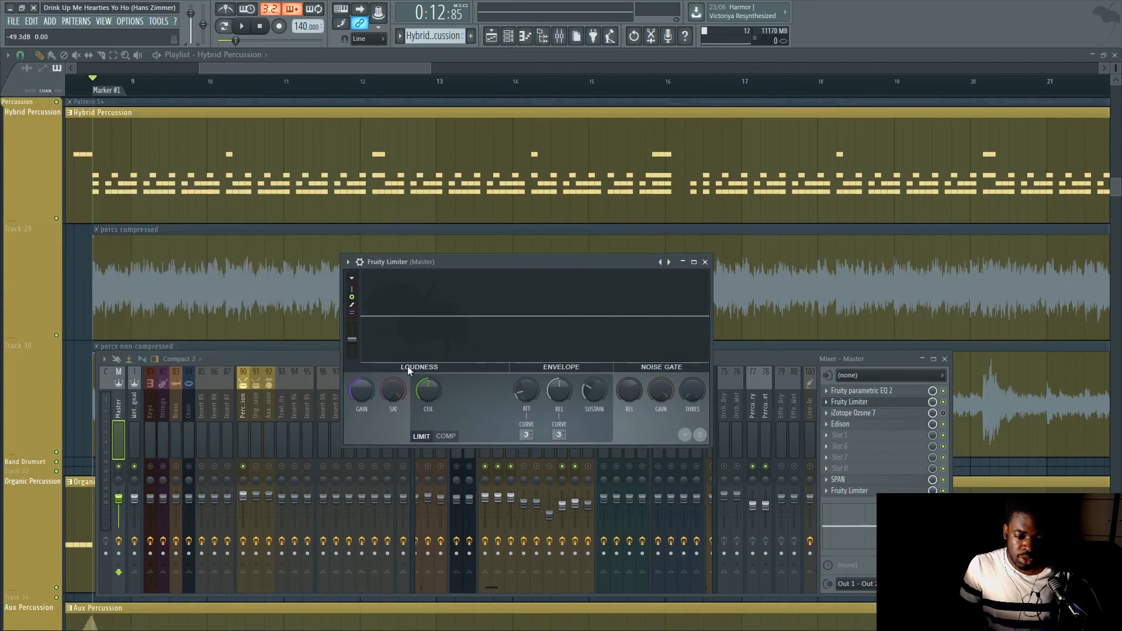
{"action": "left_click_drag", "start_coordinate": [362, 391], "coordinate": [361, 363]}
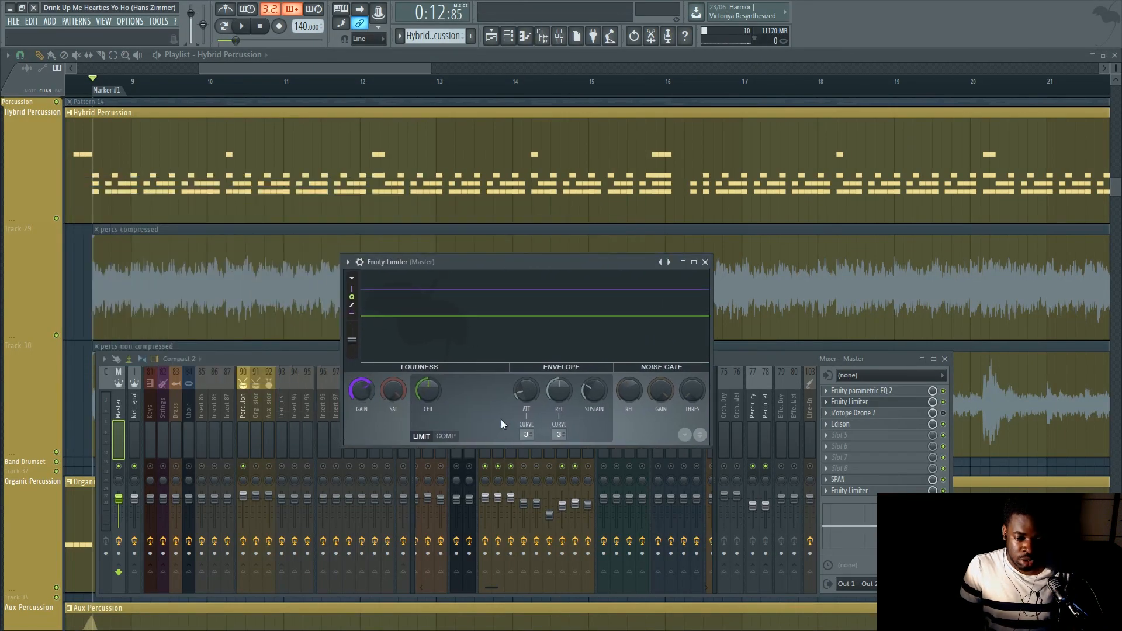
{"action": "left_click", "coordinate": [446, 436]}
{"action": "left_click_drag", "start_coordinate": [428, 390], "coordinate": [428, 383]}
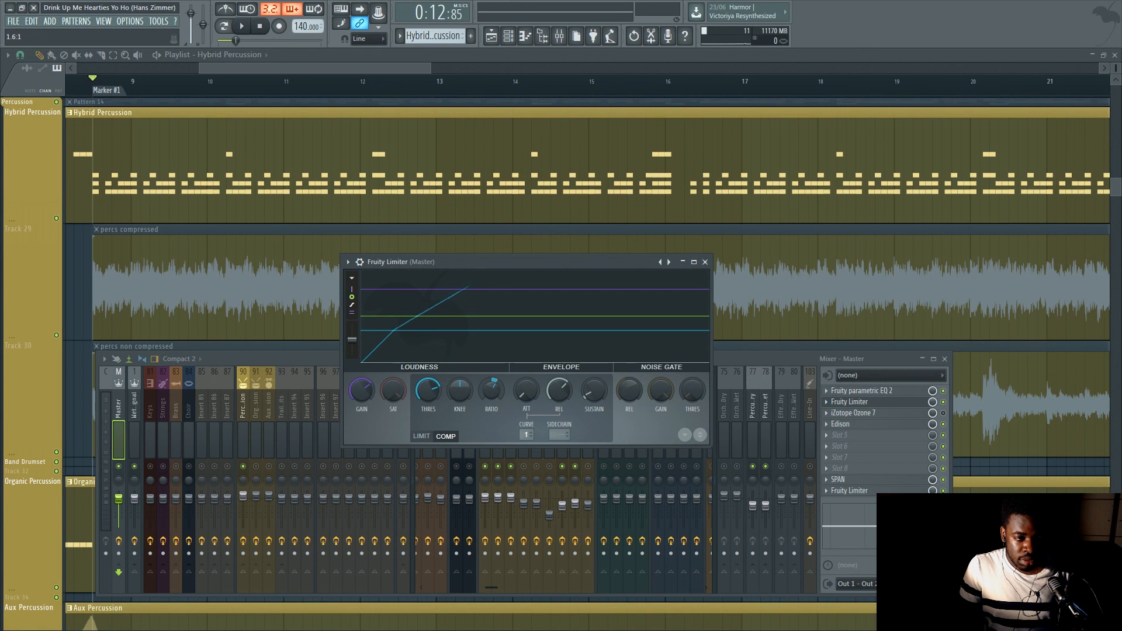
- Lower the compressor threshold further and shorten its release to the minimum while playing the percussion from the marker
{"action": "key", "text": "space"}
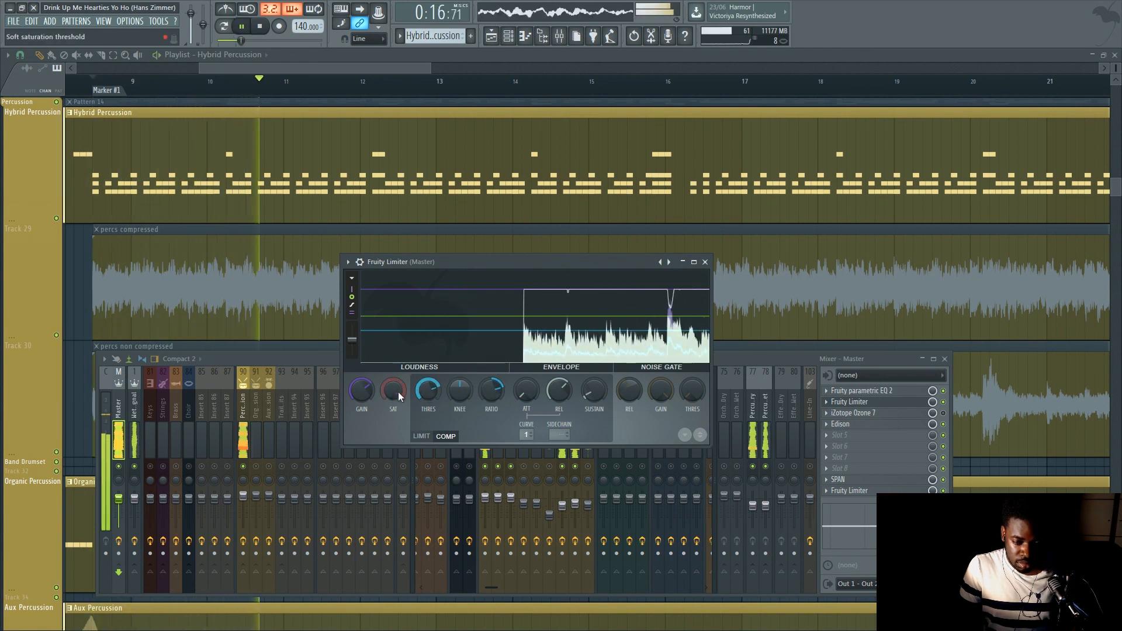
{"action": "left_click_drag", "start_coordinate": [417, 388], "coordinate": [417, 400]}
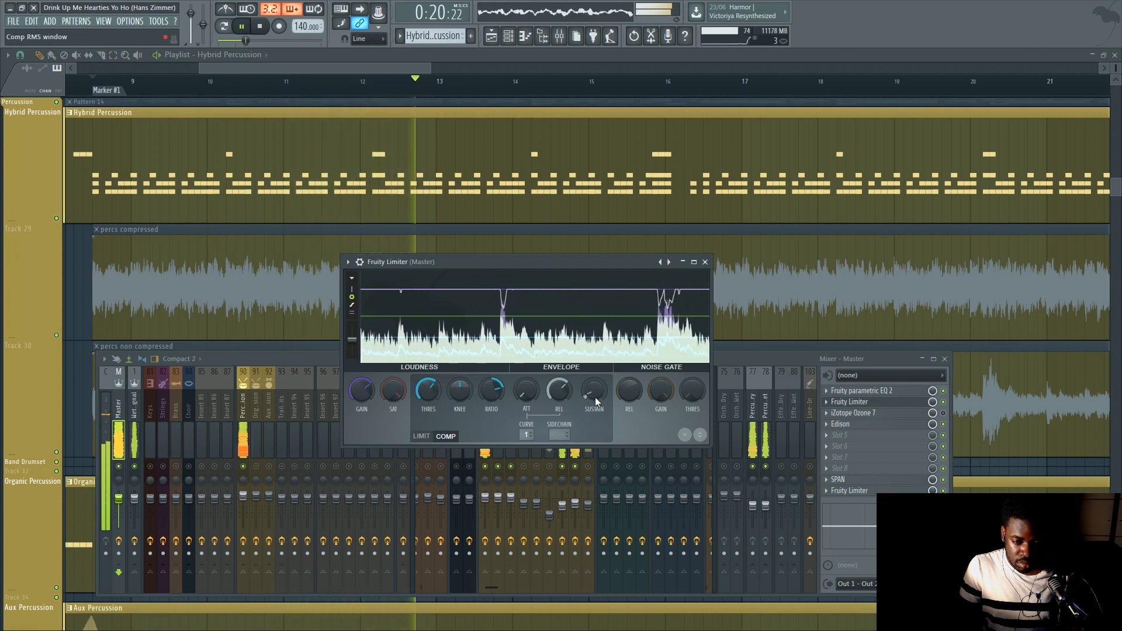
{"action": "key", "text": "space"}
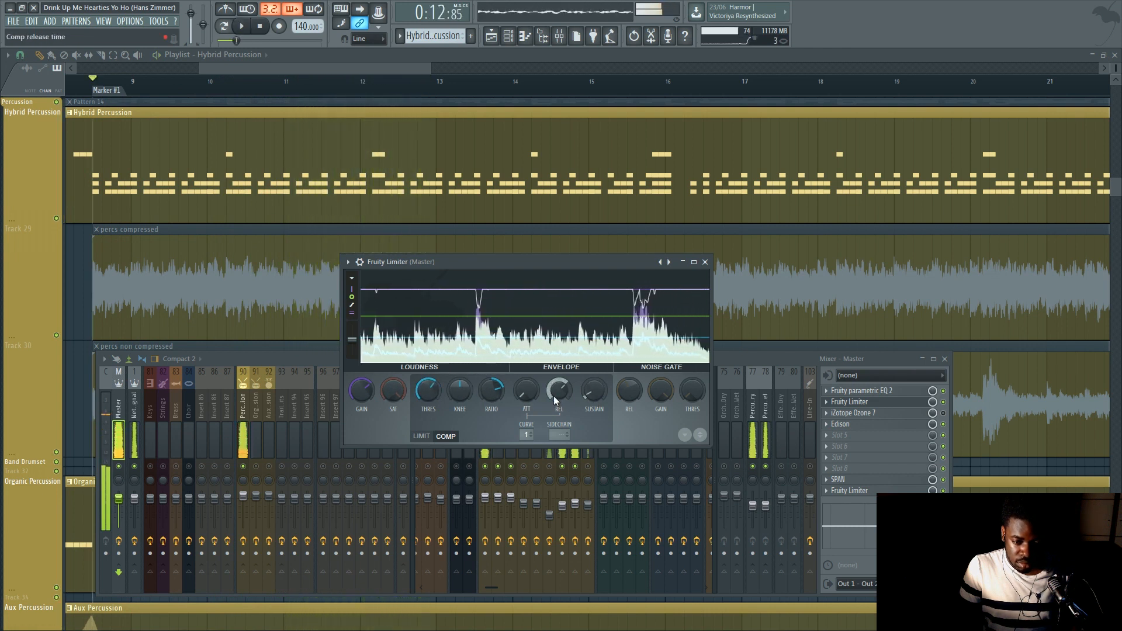
{"action": "key", "text": "space"}
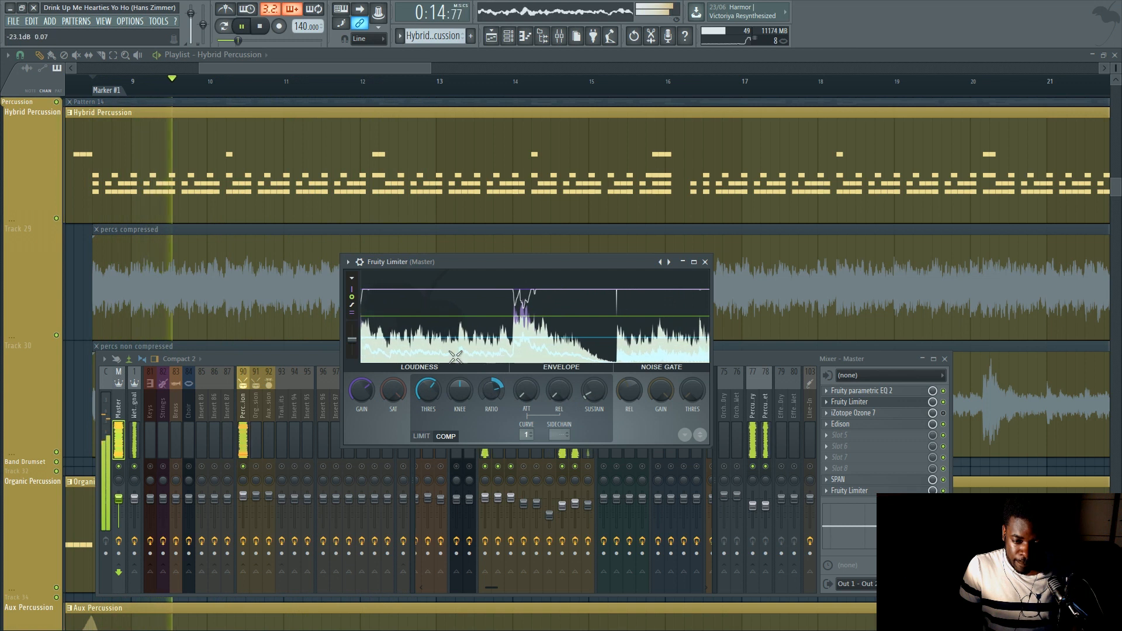
{"action": "key", "text": "space"}
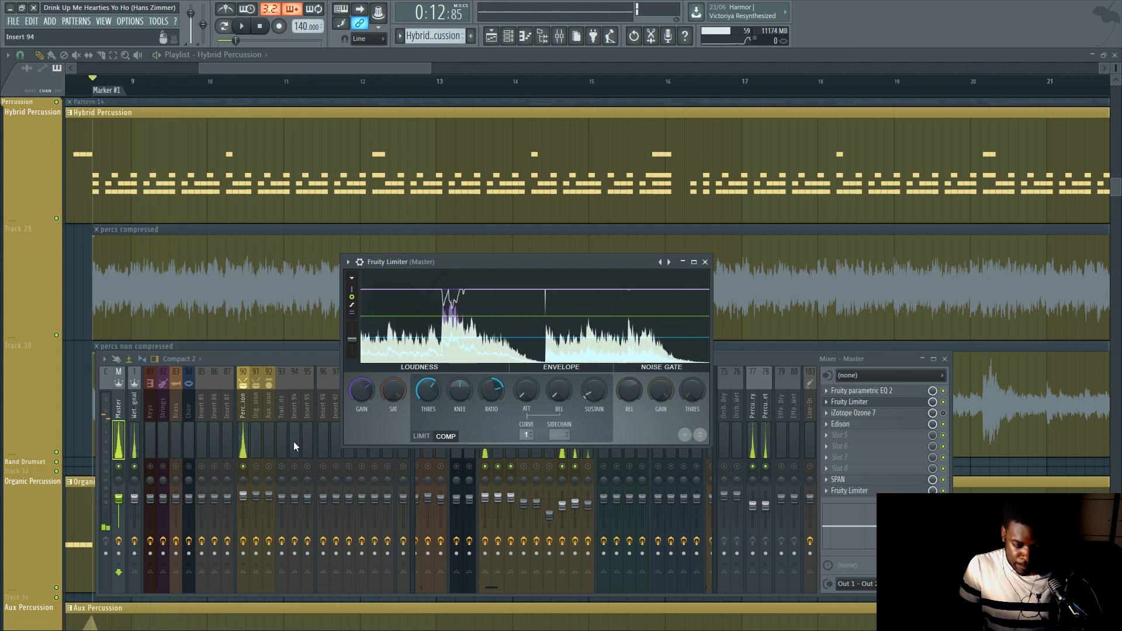
- Push the compressor's gain up during playback and ease it back to a moderate level
{"action": "key", "text": "space"}
{"action": "left_click_drag", "start_coordinate": [355, 392], "coordinate": [355, 362]}
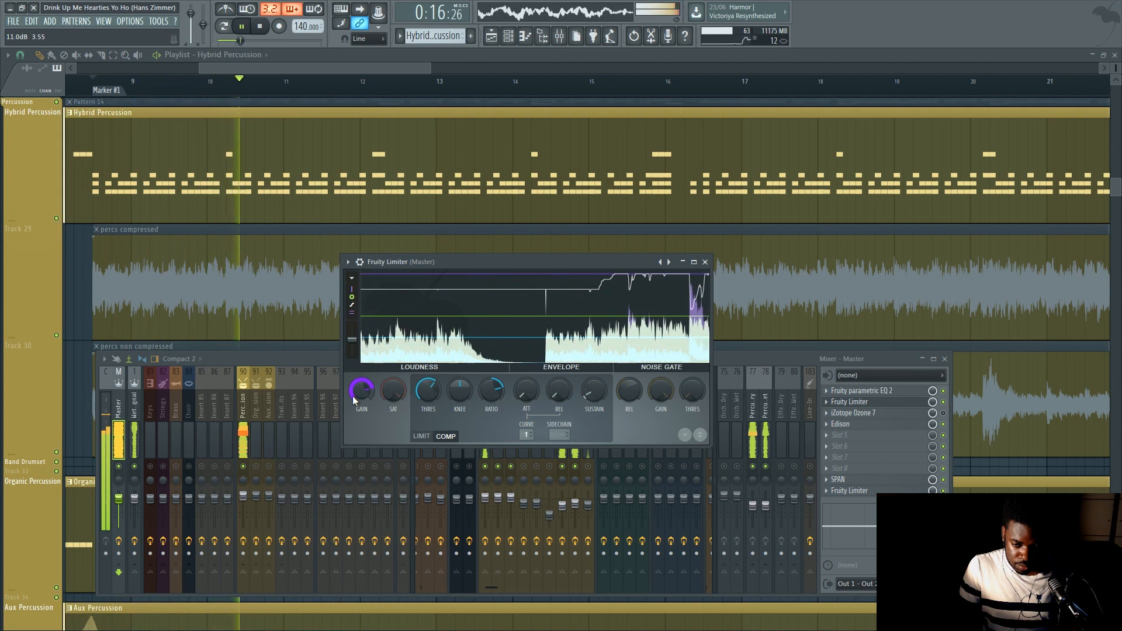
{"action": "key", "text": "space"}
{"action": "left_click_drag", "start_coordinate": [359, 400], "coordinate": [360, 430]}
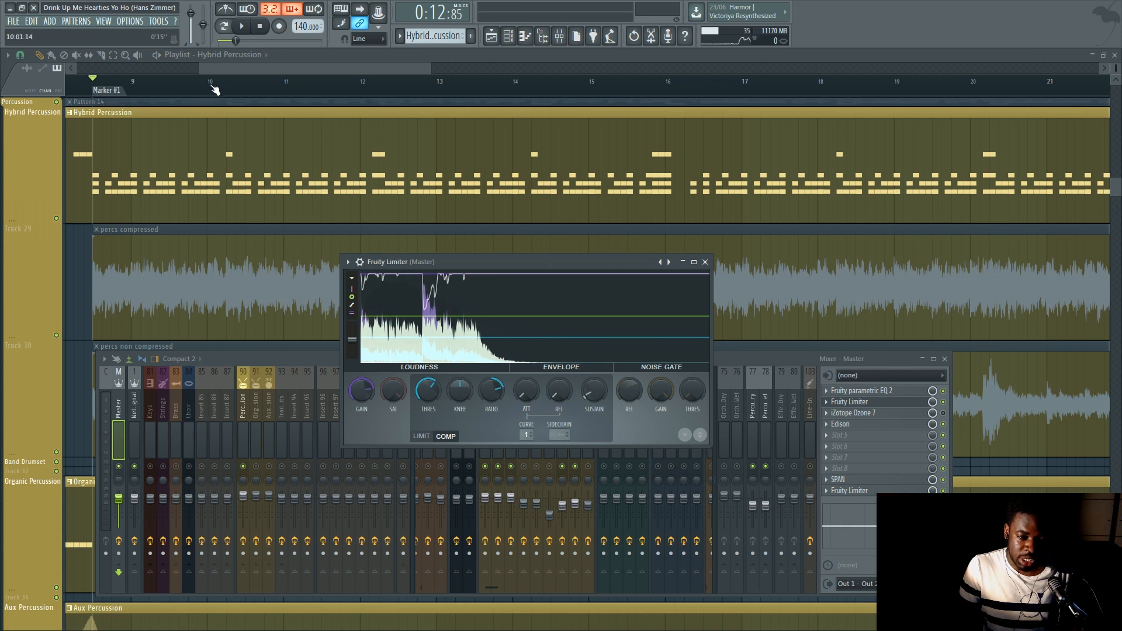
- Detach the Fruity Limiter window and place the playhead just before the percussion hit after bar 10
{"action": "left_click", "coordinate": [349, 262]}
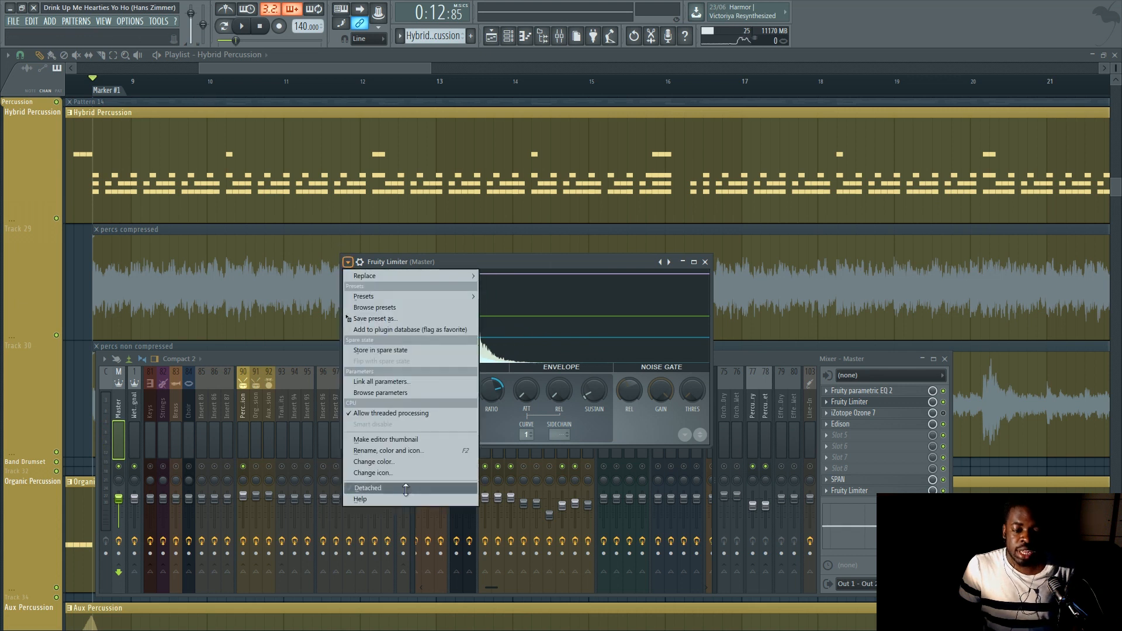
{"action": "left_click", "coordinate": [409, 489]}
{"action": "left_click", "coordinate": [227, 92]}
{"action": "left_click", "coordinate": [217, 92]}
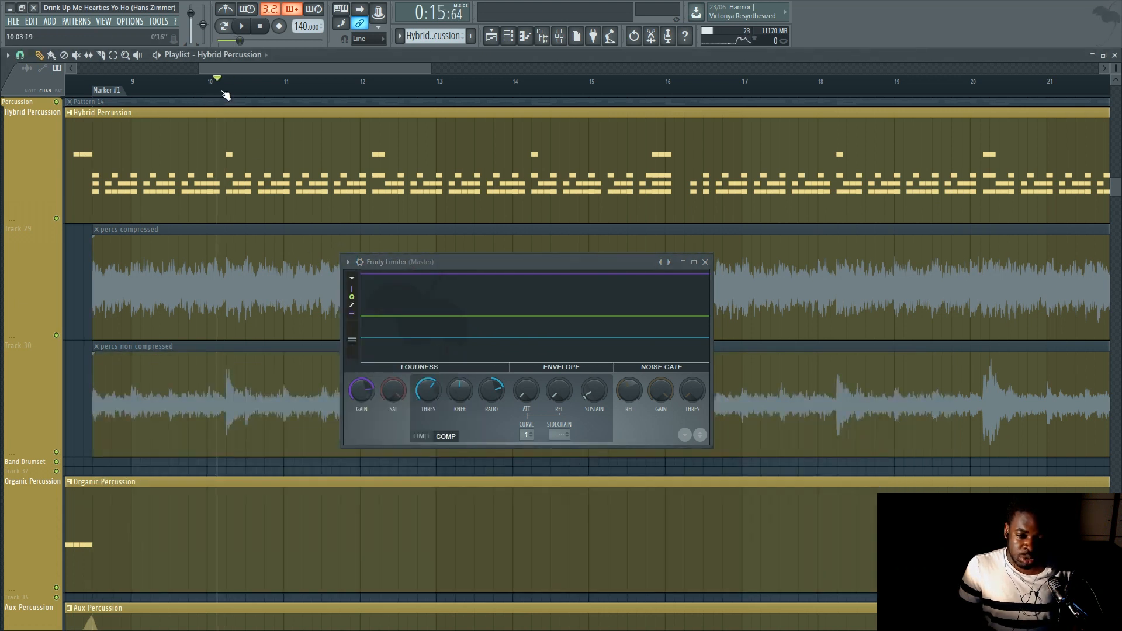
- Play the passage after bar 10 twice to examine how the gain reduction curve reacts to the loud hits
{"action": "key", "text": "space"}
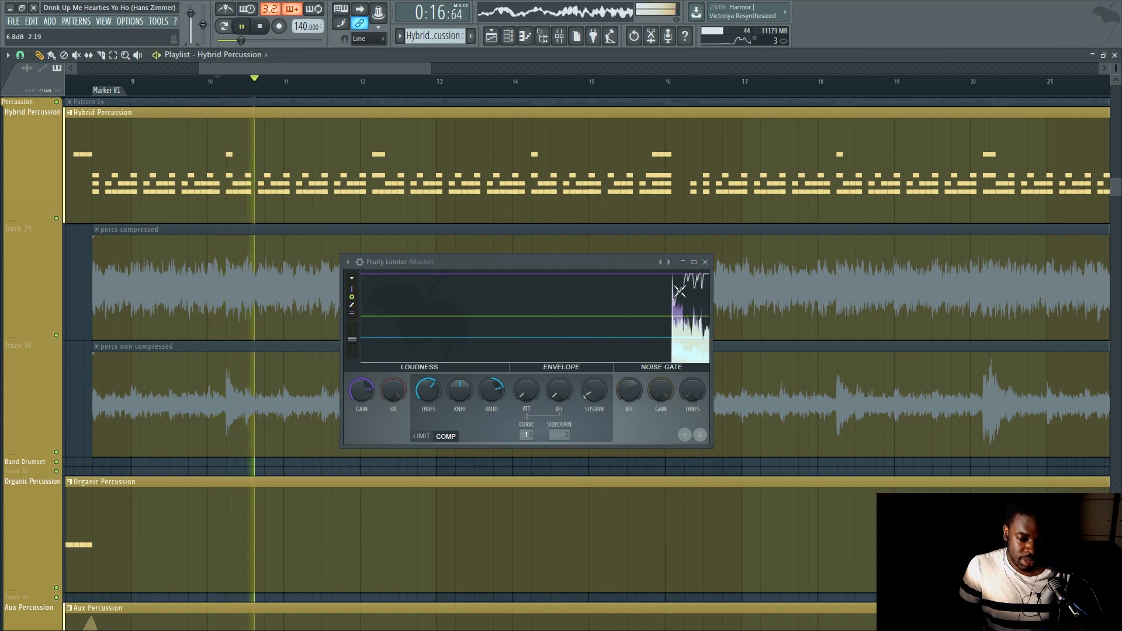
{"action": "key", "text": "space"}
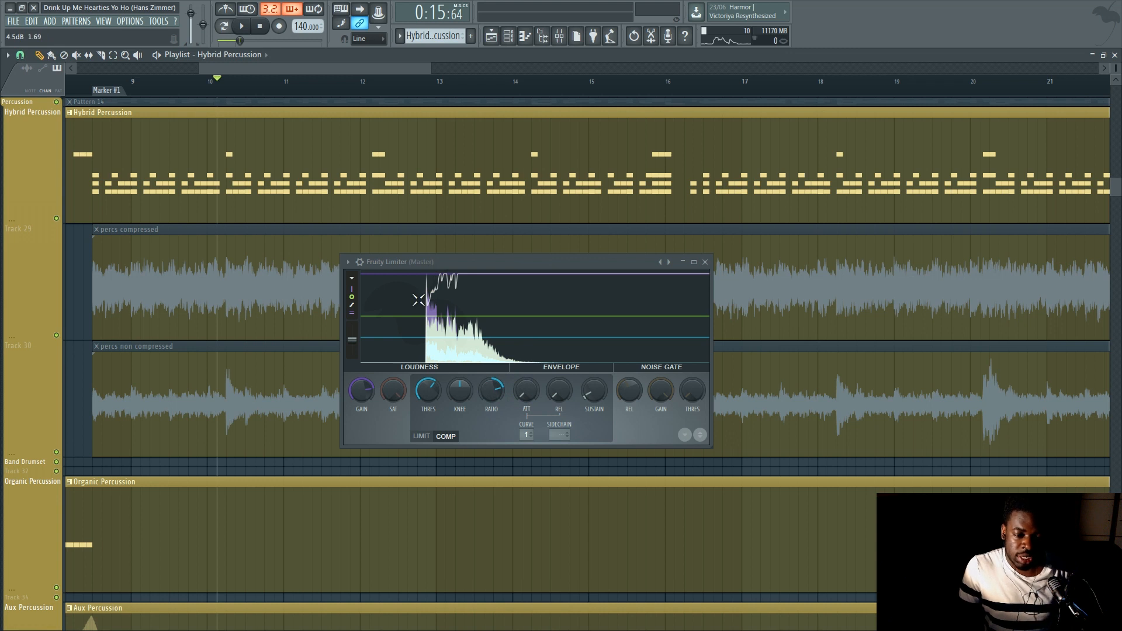
{"action": "key", "text": "space"}
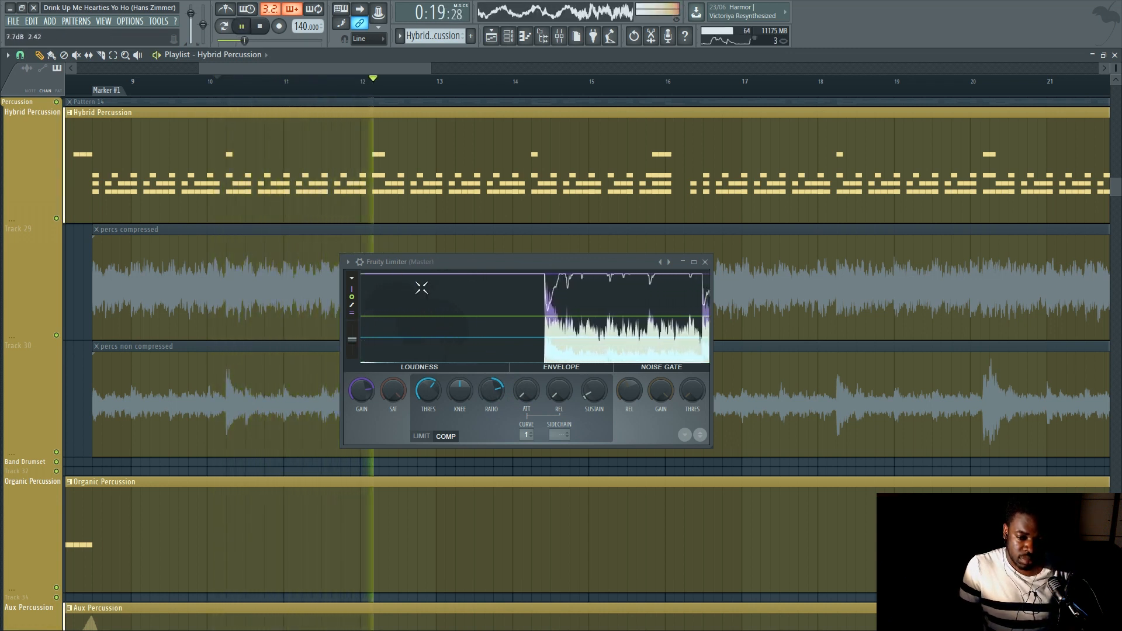
{"action": "key", "text": "space"}
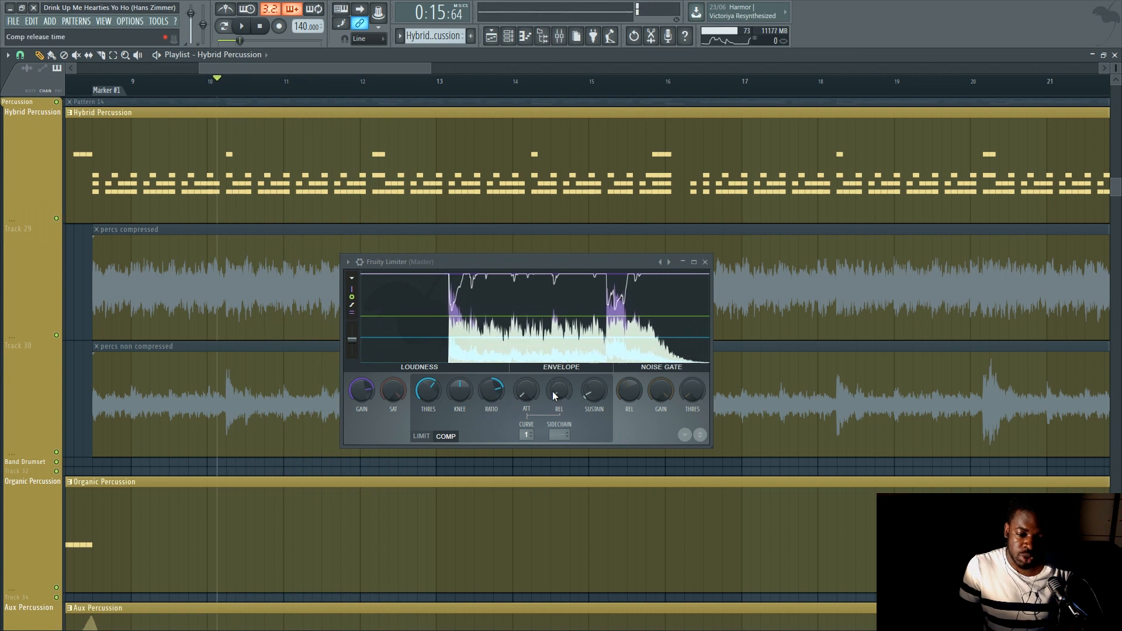
- Compare maximum and minimum compressor release times on the same passage and leave the release at 2000 ms
{"action": "left_click_drag", "start_coordinate": [553, 395], "coordinate": [552, 342]}
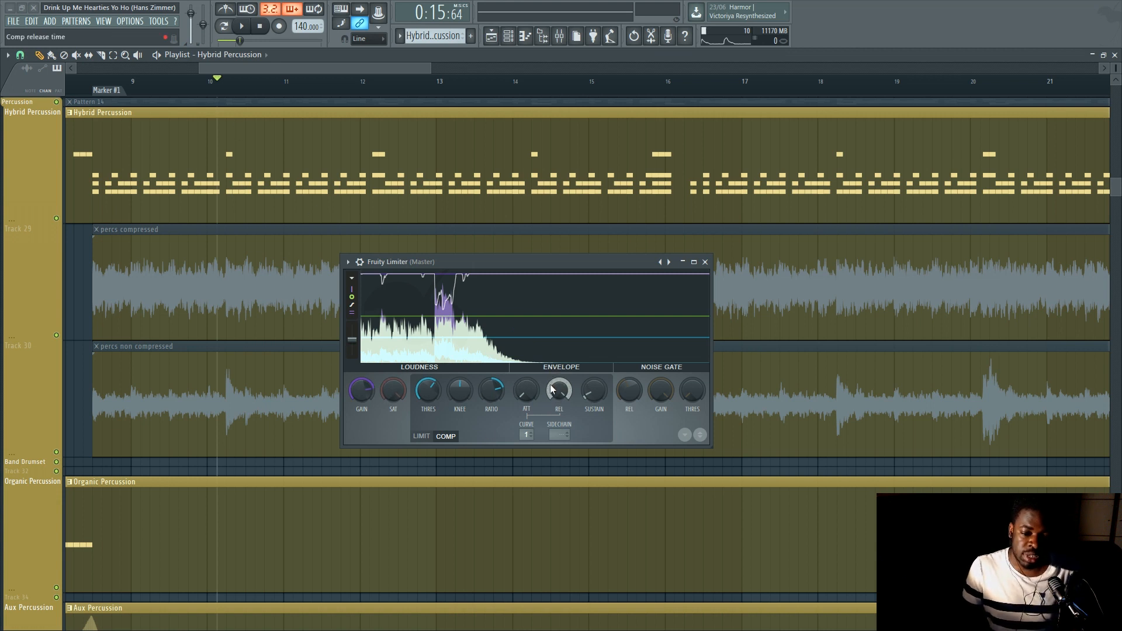
{"action": "left_click_drag", "start_coordinate": [551, 390], "coordinate": [552, 386]}
{"action": "key", "text": "space"}
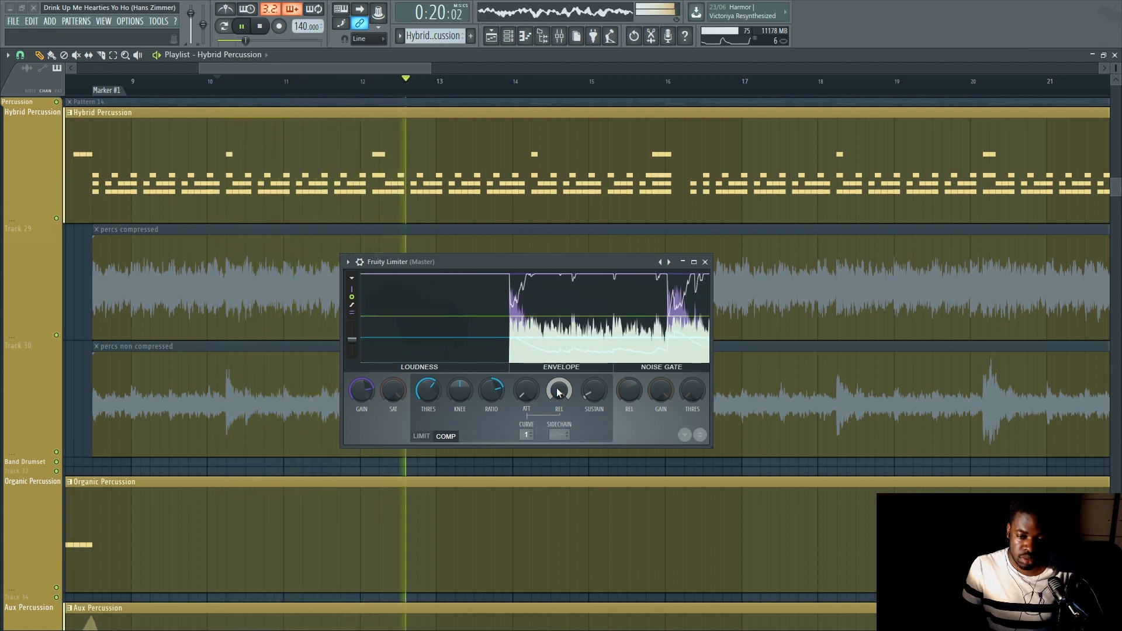
{"action": "key", "text": "space"}
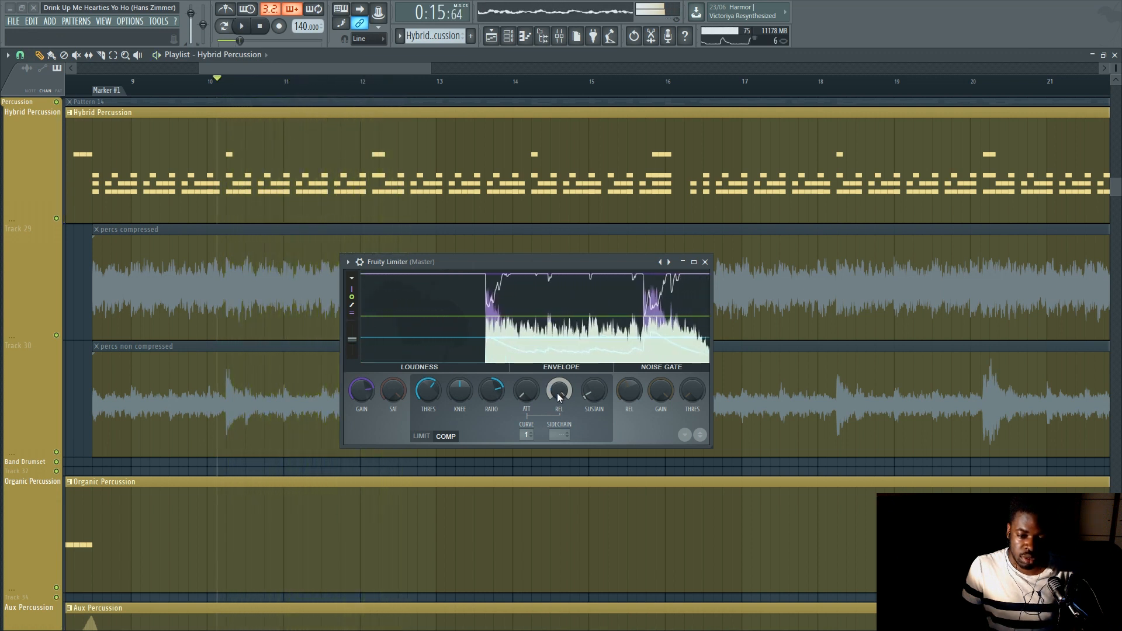
{"action": "key", "text": "space"}
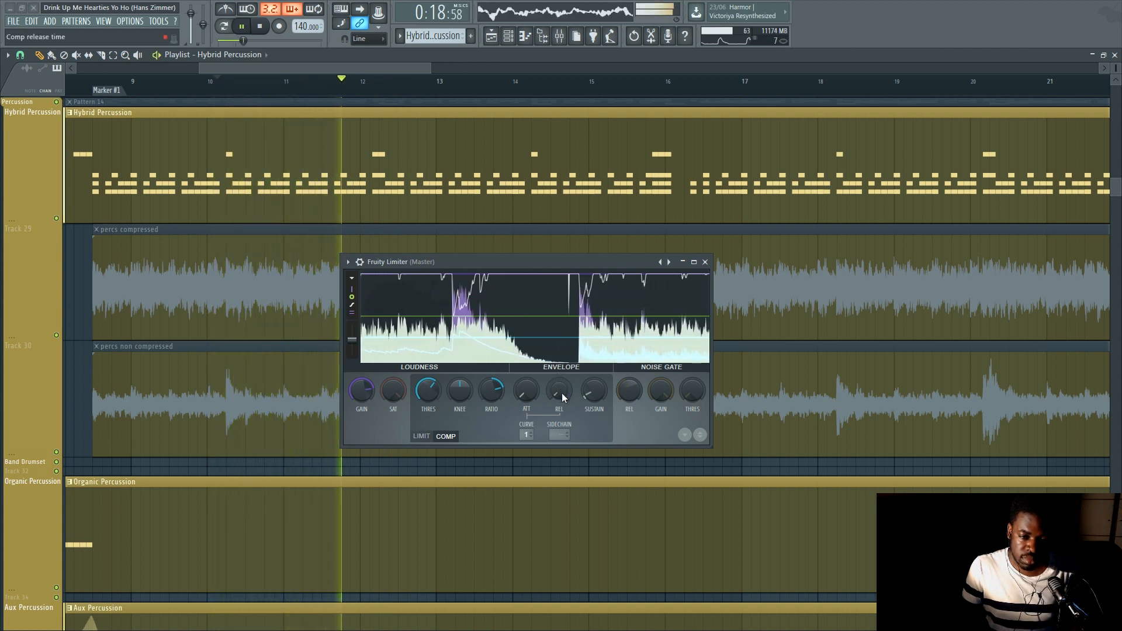
{"action": "key", "text": "space"}
{"action": "mouse_move", "coordinate": [563, 394]}
{"action": "left_mouse_down"}
{"action": "mouse_move", "coordinate": [562, 347]}
{"action": "mouse_move", "coordinate": [561, 391]}
{"action": "left_mouse_up"}
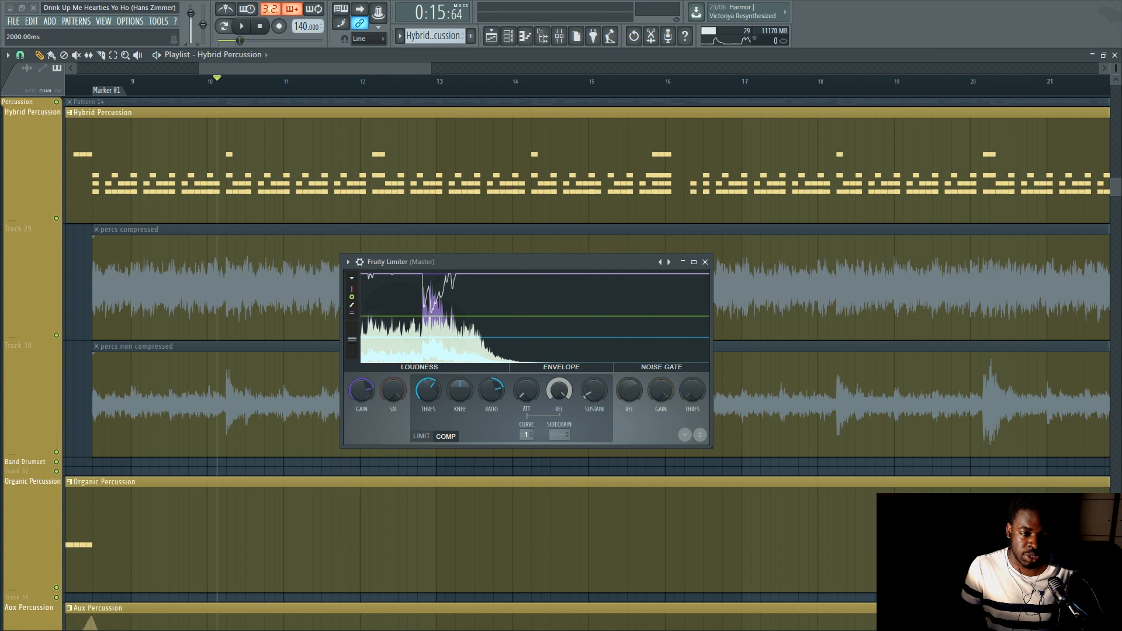
- Close the Fruity Limiter window and remove that limiter from effect slot 2 of the Master track
{"action": "left_click_drag", "start_coordinate": [553, 329], "coordinate": [604, 332]}
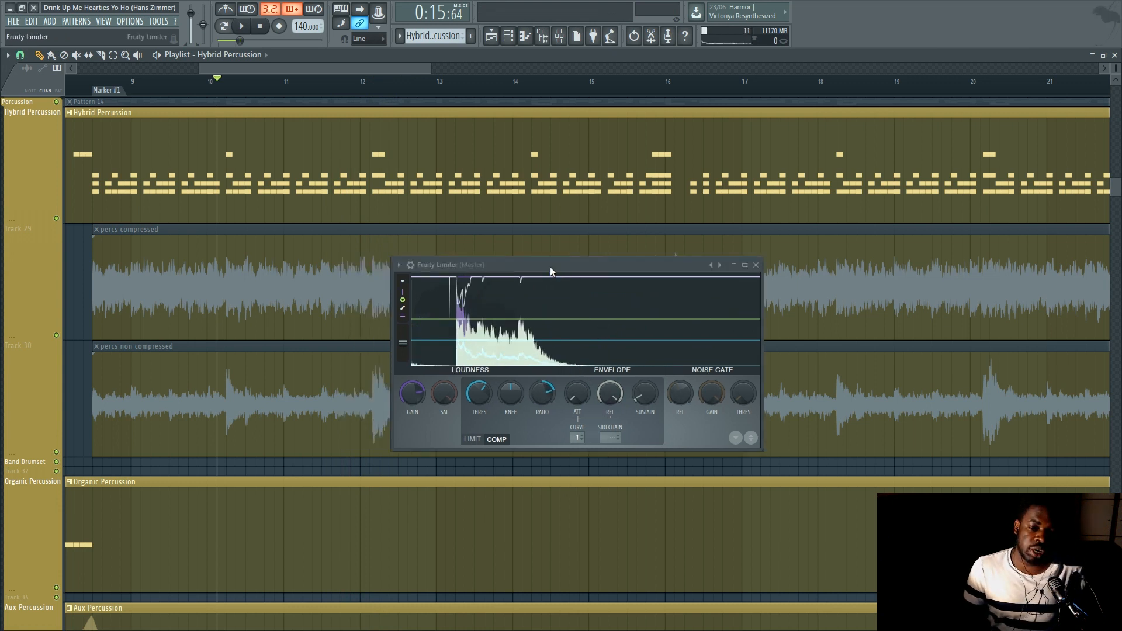
{"action": "left_click_drag", "start_coordinate": [551, 271], "coordinate": [519, 240]}
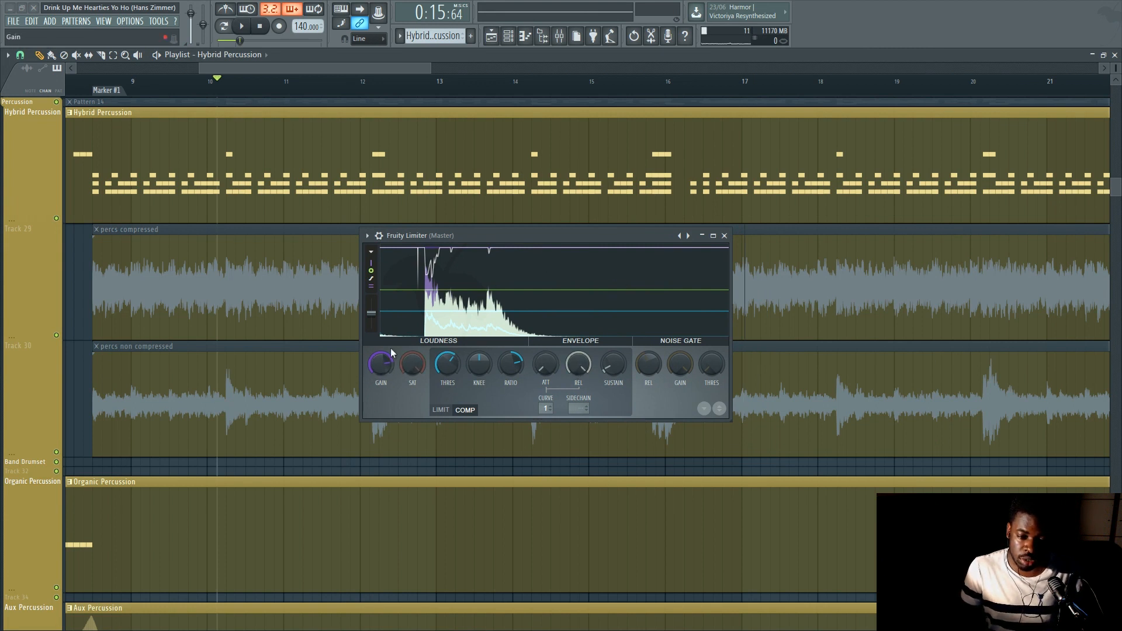
{"action": "left_click_drag", "start_coordinate": [459, 225], "coordinate": [459, 269]}
{"action": "scroll", "coordinate": [331, 68], "scroll_direction": "down", "scroll_amount": 6}
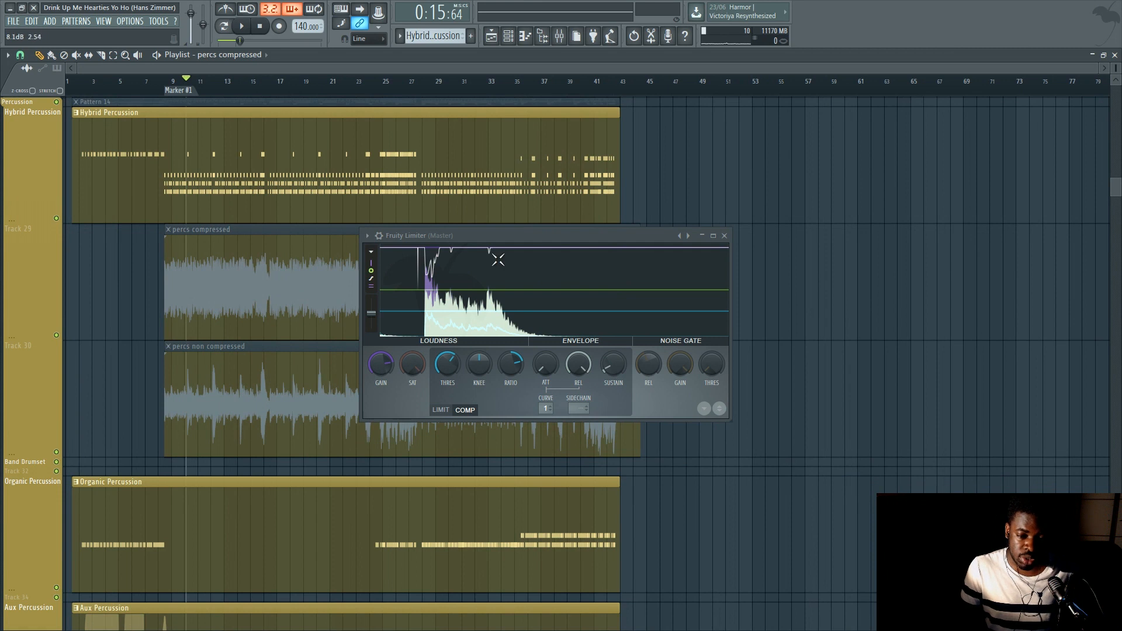
{"action": "left_click", "coordinate": [724, 237]}
{"action": "key", "text": "F9"}
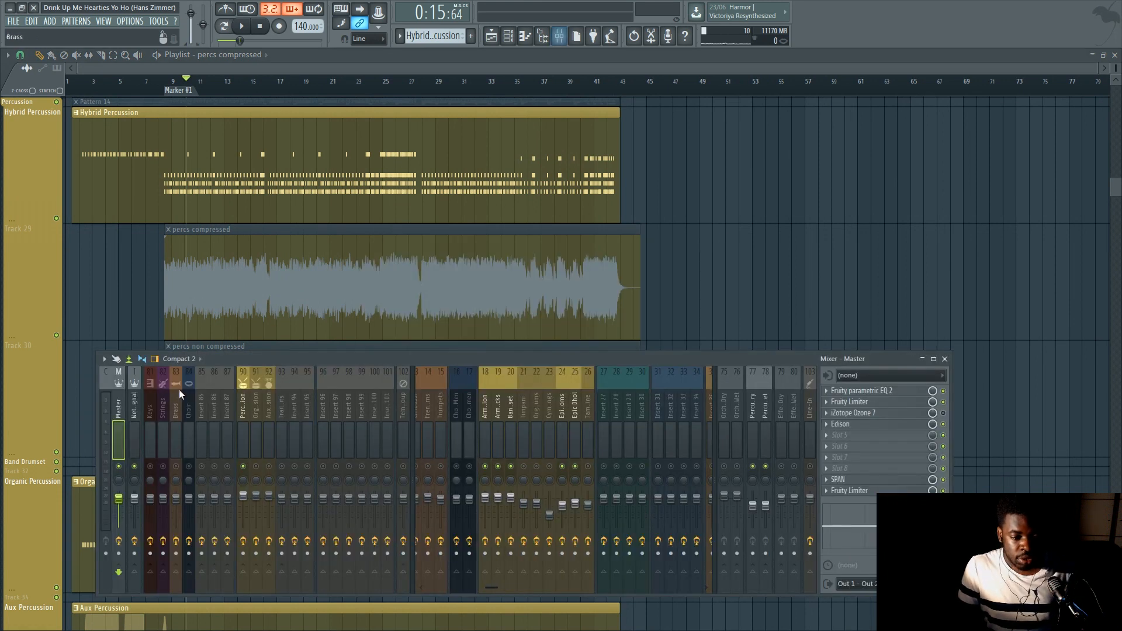
{"action": "right_click", "coordinate": [827, 412]}
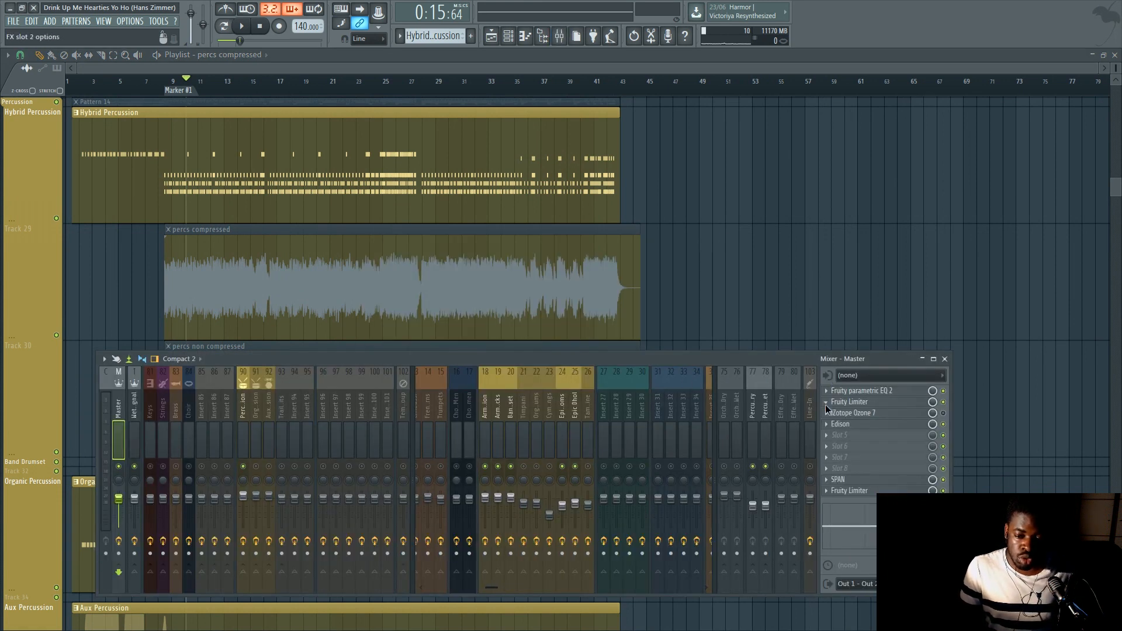
{"action": "left_click", "coordinate": [31, 202]}
{"action": "key", "text": "F9"}
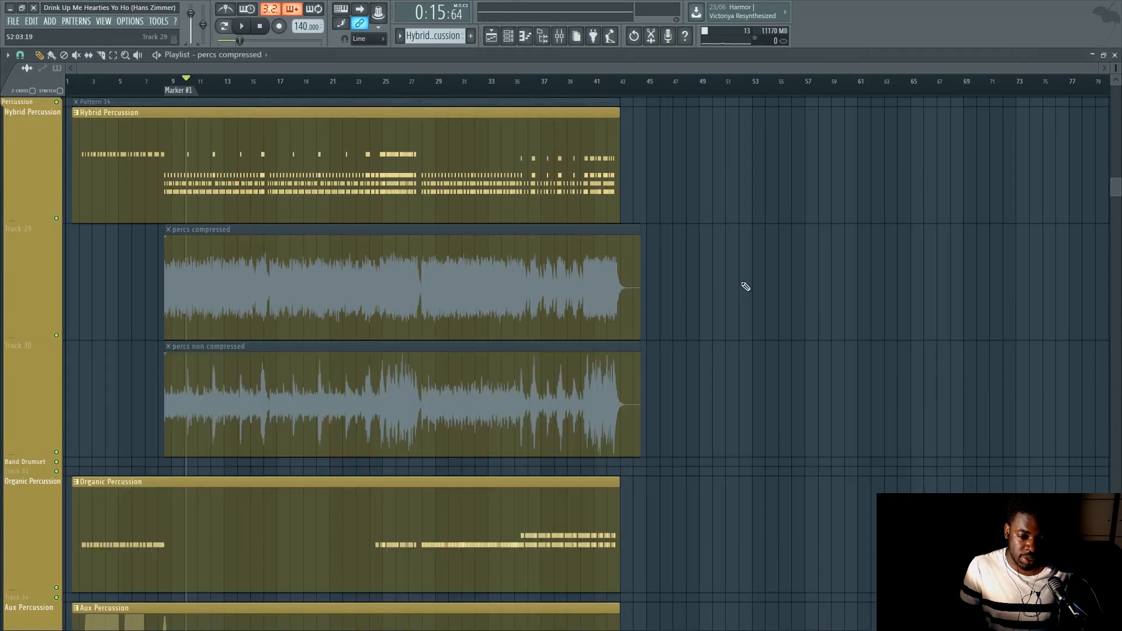
- Solo the Strings and Brass track groups in the playlist, muting the percussion and other groups
{"action": "scroll", "coordinate": [607, 318], "scroll_direction": "up", "scroll_amount": 3}
{"action": "scroll", "coordinate": [787, 310], "scroll_direction": "up", "scroll_amount": 8}
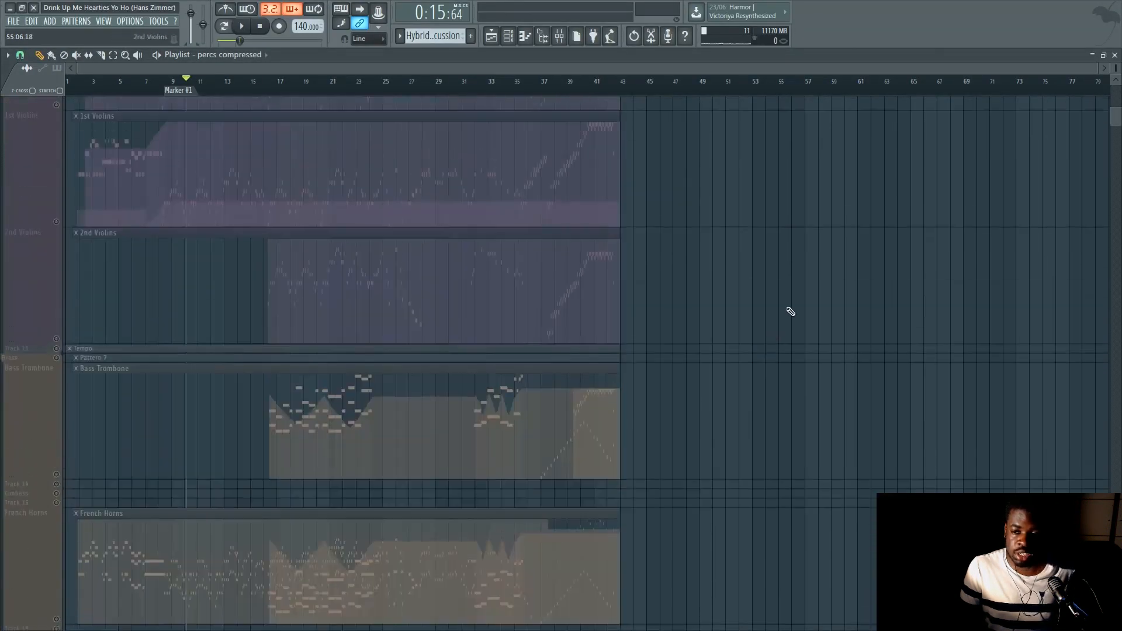
{"action": "left_click_drag", "start_coordinate": [1116, 69], "coordinate": [1113, 120]}
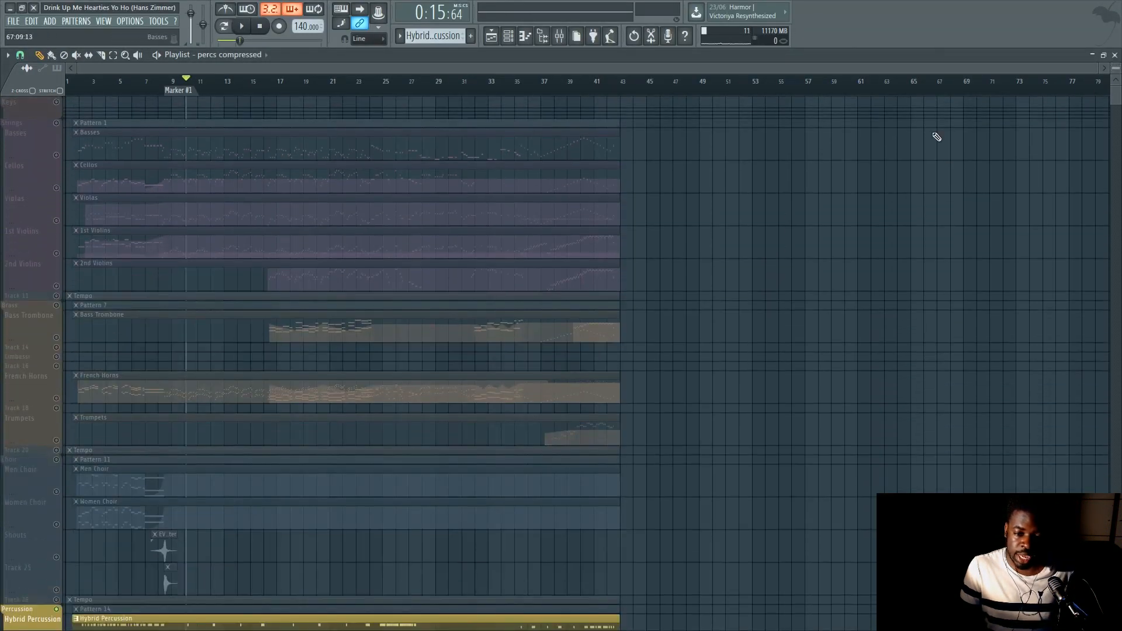
{"action": "scroll", "coordinate": [55, 328], "scroll_direction": "down", "scroll_amount": 15}
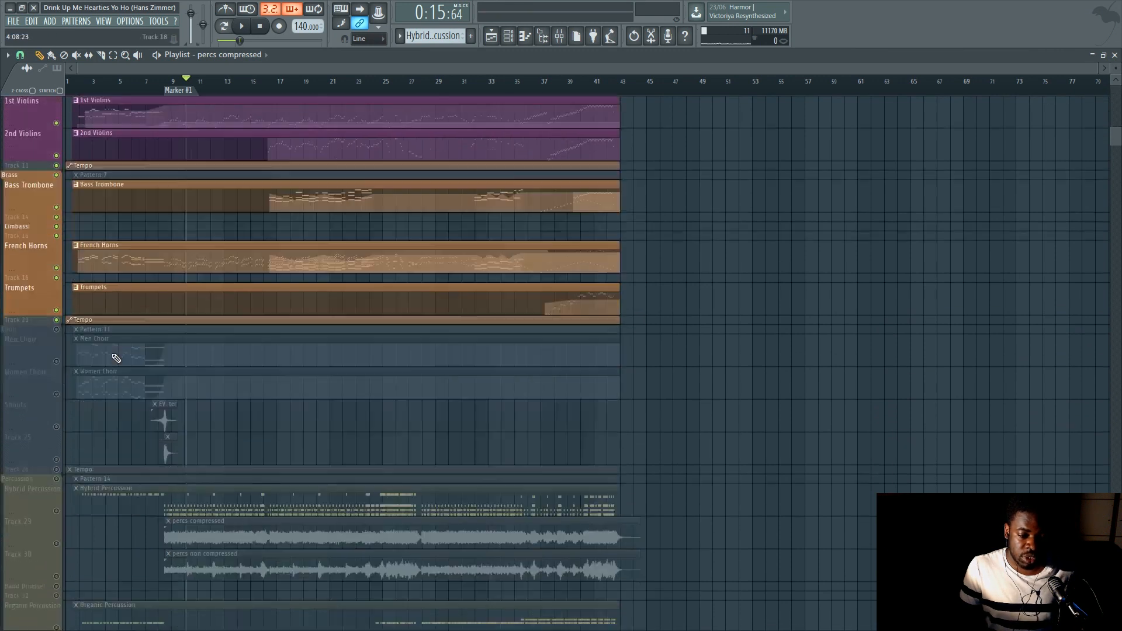
- Select the Strings and Brass tracks together in the mixer and close the mixer
{"action": "key", "text": "F9"}
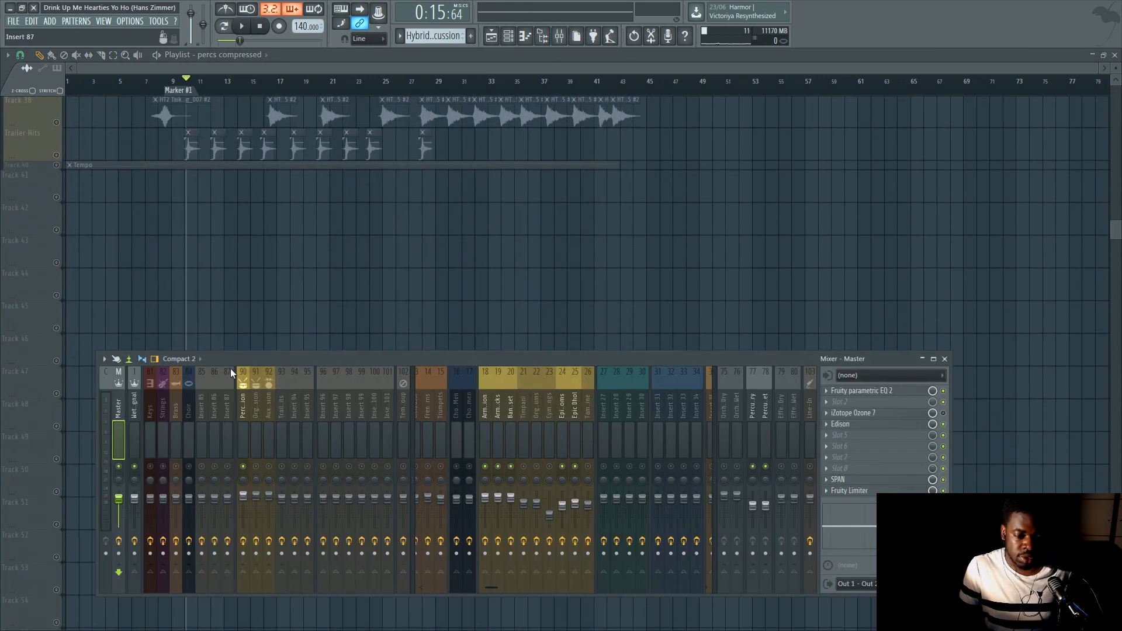
{"action": "left_click", "coordinate": [166, 413]}
{"action": "left_click", "coordinate": [175, 415]}
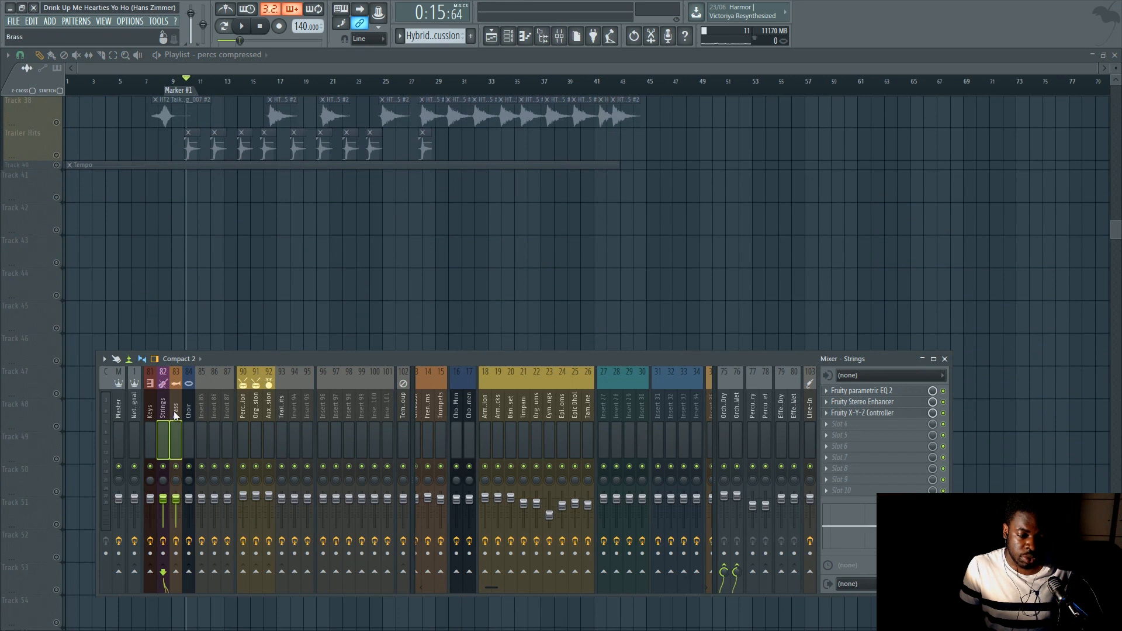
{"action": "key", "text": "F9"}
- Play the soloed strings and brass arrangement from about bar 35
{"action": "scroll", "coordinate": [739, 300], "scroll_direction": "up", "scroll_amount": 5}
{"action": "scroll", "coordinate": [736, 300], "scroll_direction": "up", "scroll_amount": 10}
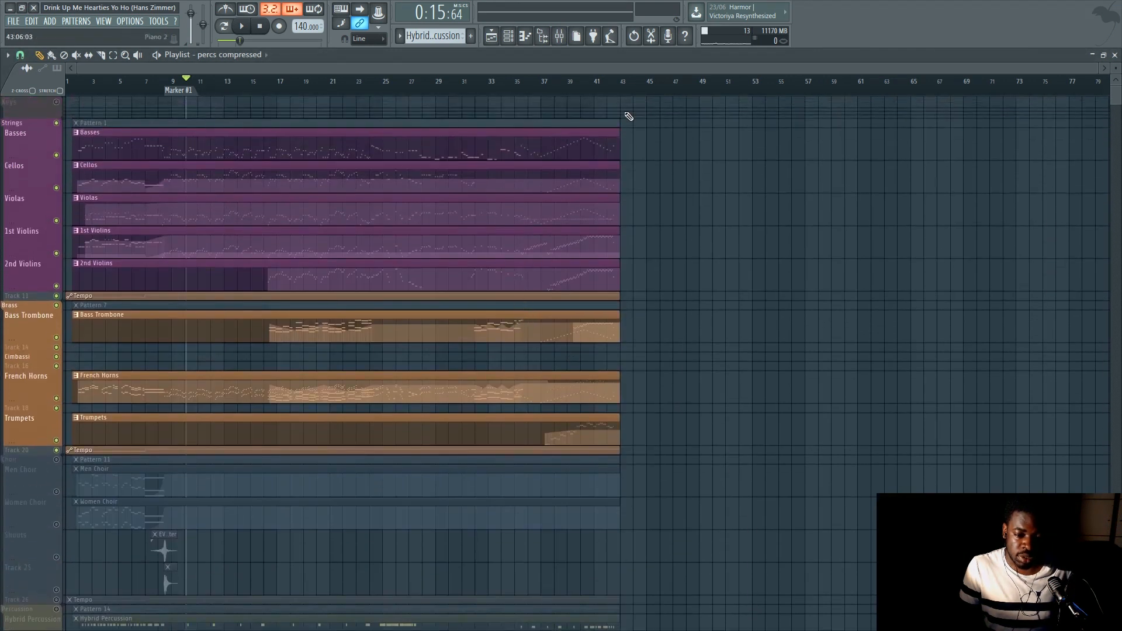
{"action": "scroll", "coordinate": [649, 102], "scroll_direction": "up", "scroll_amount": 4}
{"action": "left_click", "coordinate": [576, 92]}
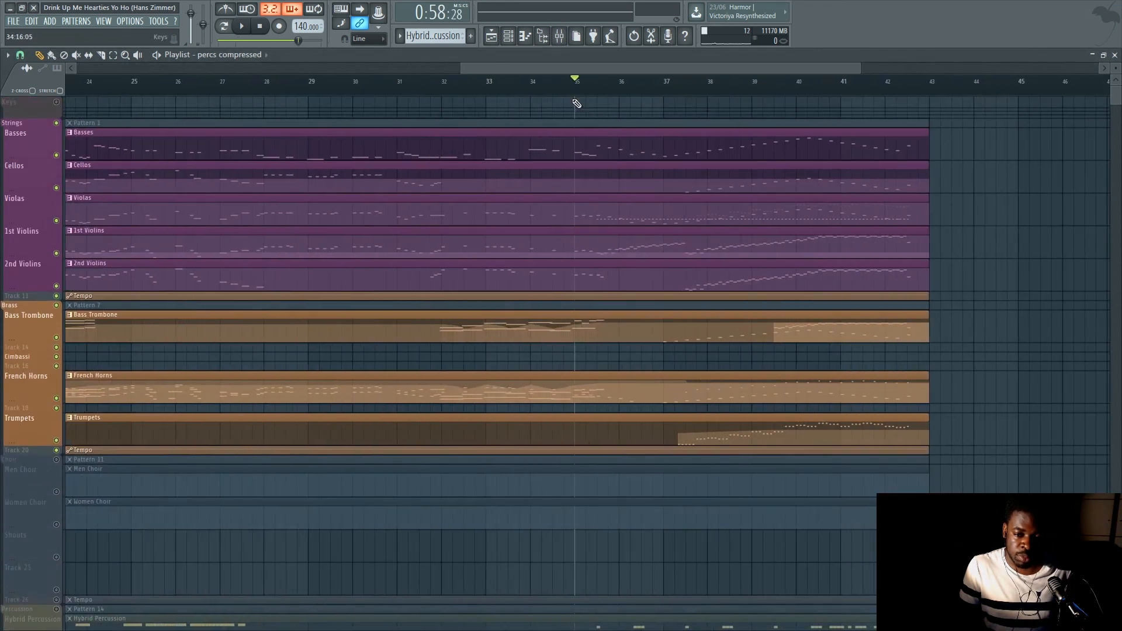
{"action": "key", "text": "space"}
{"action": "scroll", "coordinate": [519, 301], "scroll_direction": "down", "scroll_amount": 3}
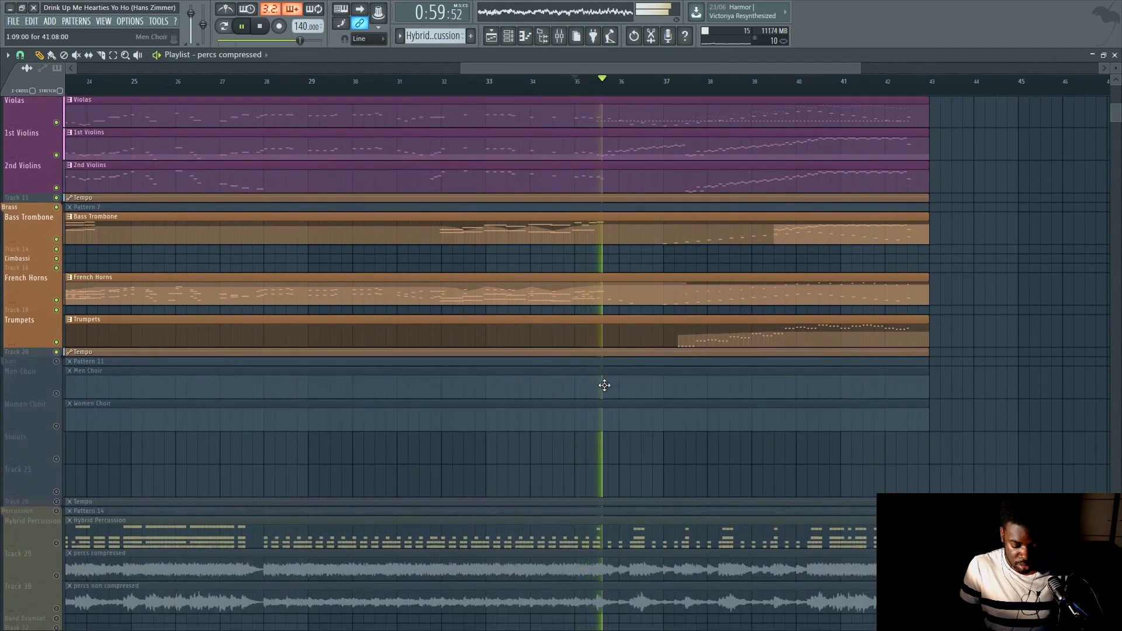
- Check the Master and group track levels in the mixer while the strings and brass play, and stop playback
{"action": "key", "text": "F9"}
{"action": "left_click", "coordinate": [119, 440]}
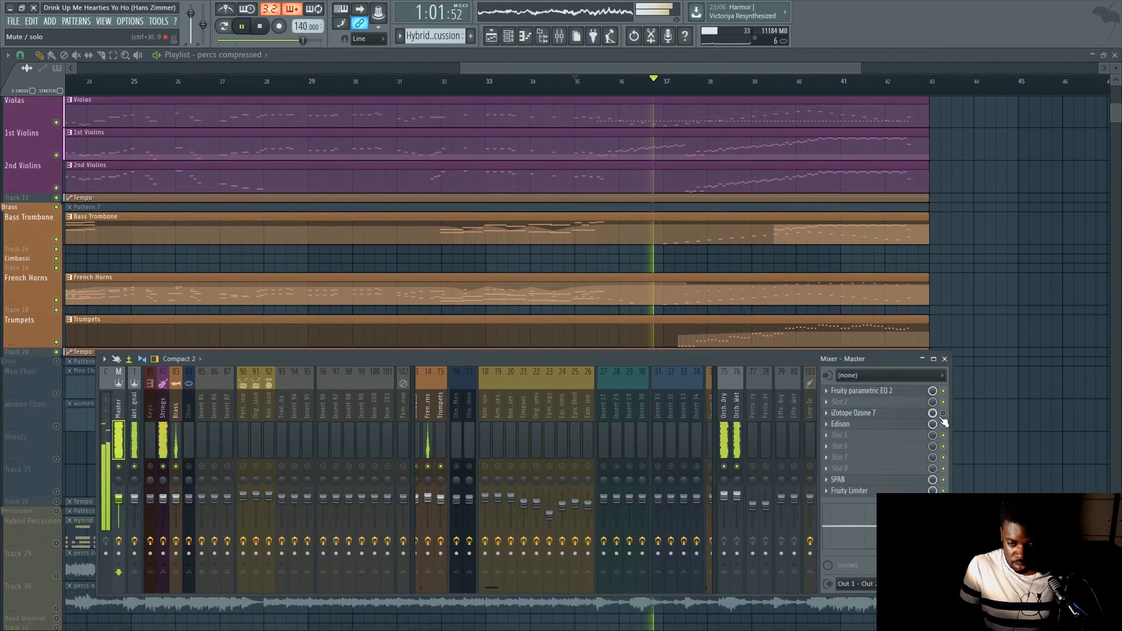
{"action": "key", "text": "F9"}
{"action": "scroll", "coordinate": [948, 388], "scroll_direction": "up", "scroll_amount": 3}
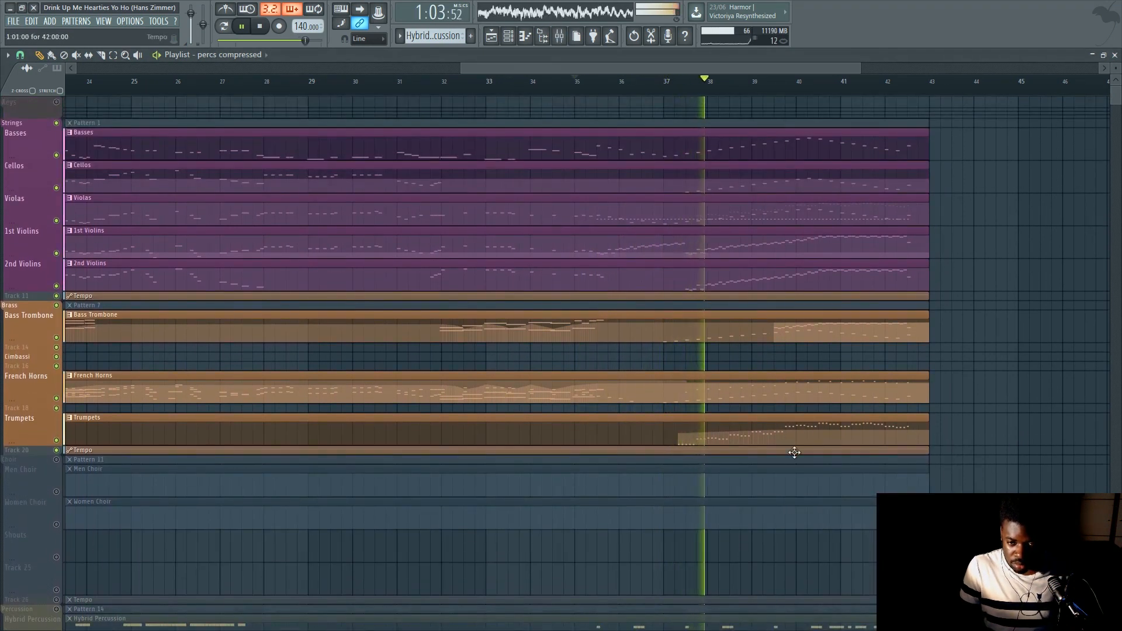
{"action": "scroll", "coordinate": [793, 454], "scroll_direction": "down", "scroll_amount": 1}
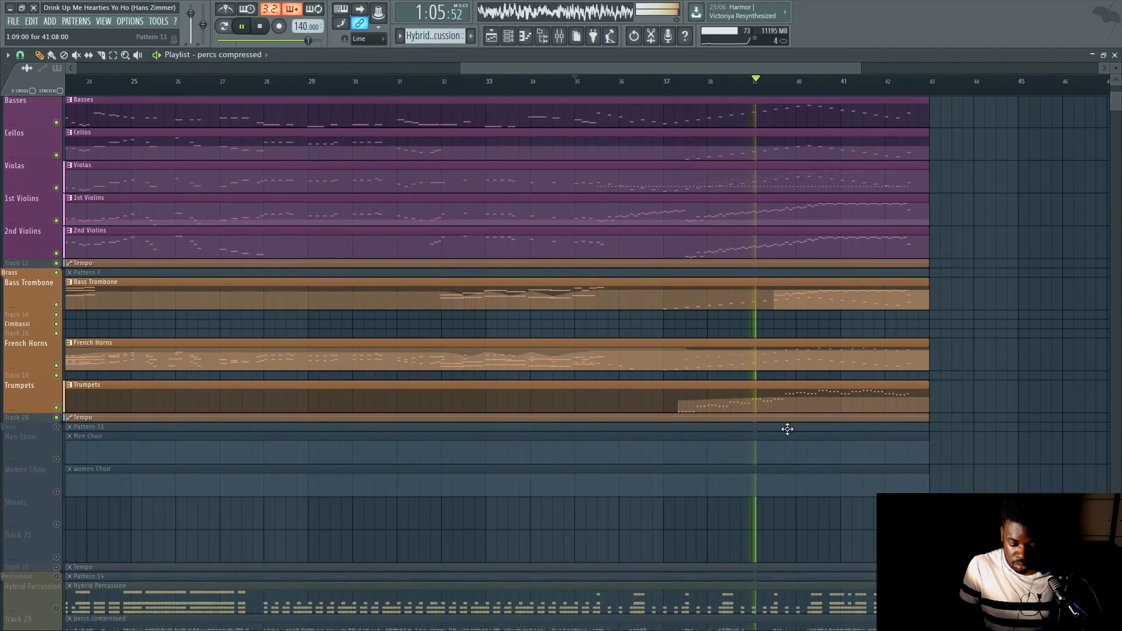
{"action": "key", "text": "F9"}
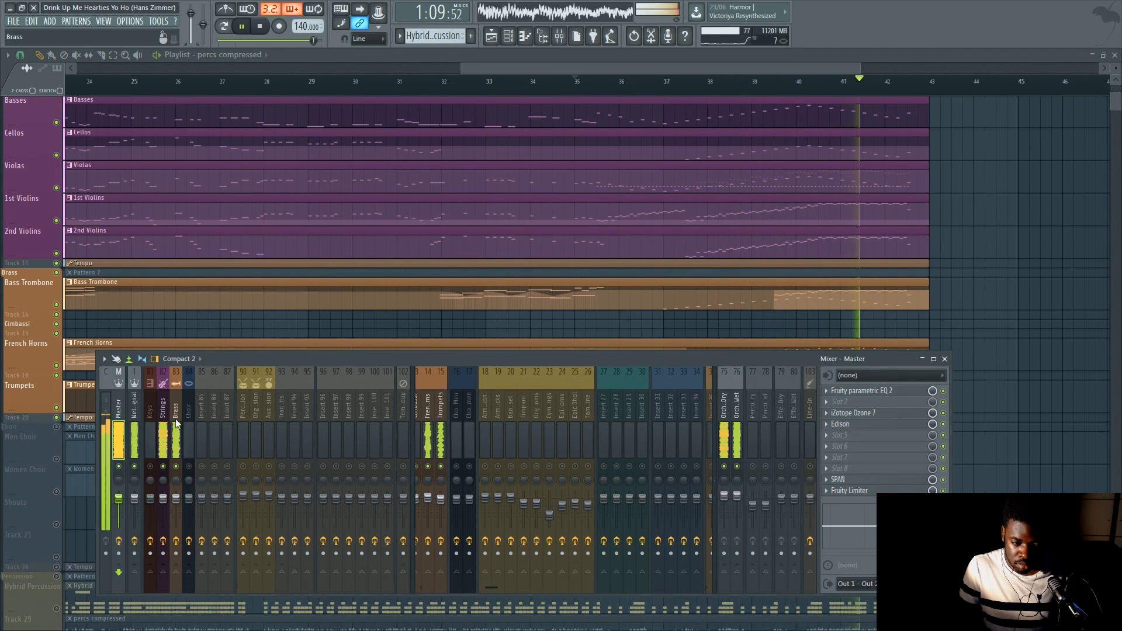
{"action": "key", "text": "F9"}
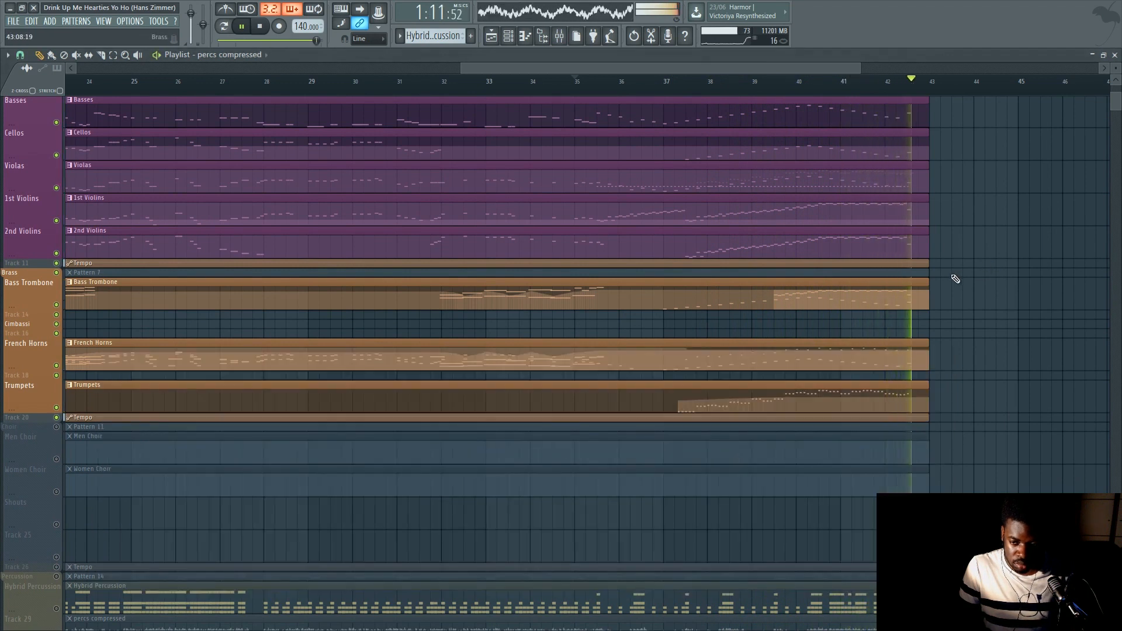
{"action": "key", "text": "space"}
{"action": "scroll", "coordinate": [602, 458], "scroll_direction": "down", "scroll_amount": 1}
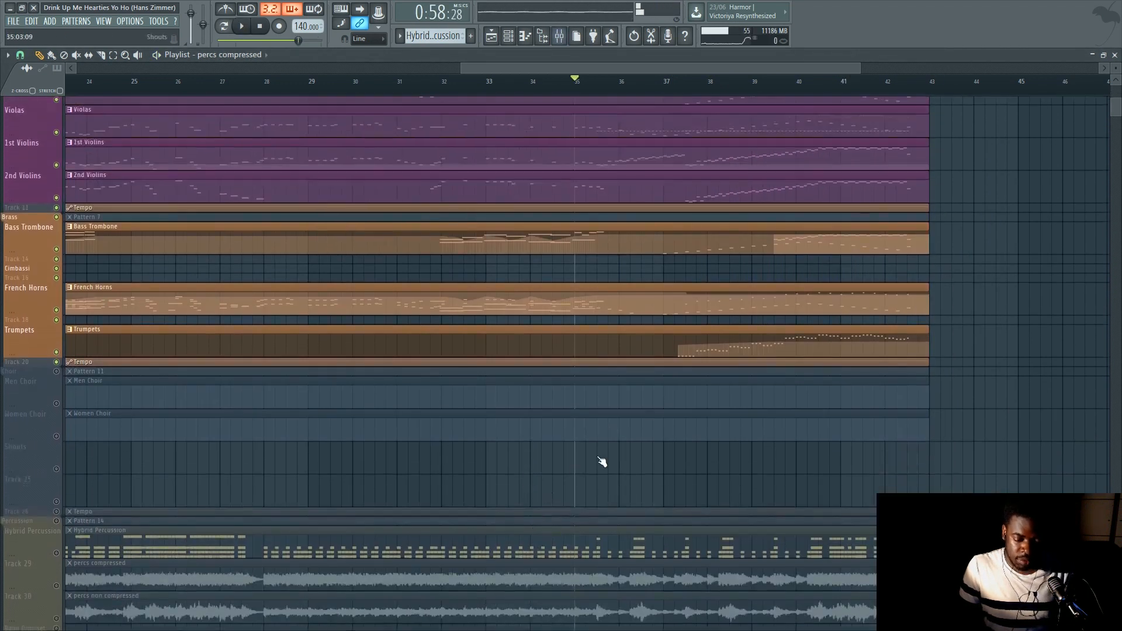
- Add a Fruity Limiter to effect slot 4 of the Strings mixer track
{"action": "key", "text": "F9"}
{"action": "left_click", "coordinate": [165, 412]}
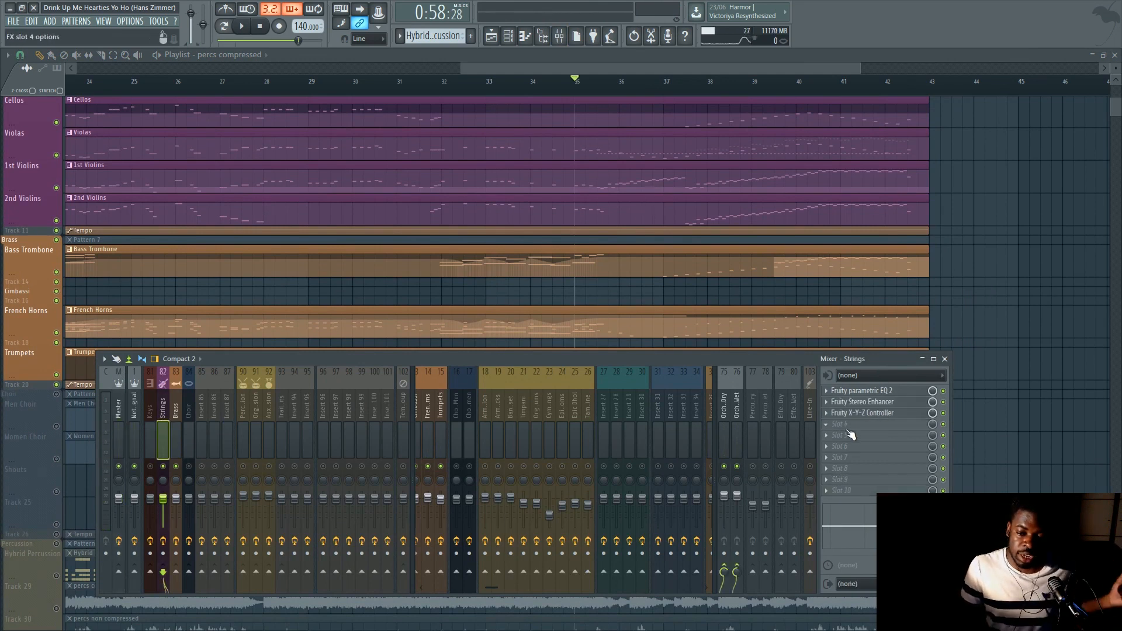
{"action": "left_click", "coordinate": [850, 432]}
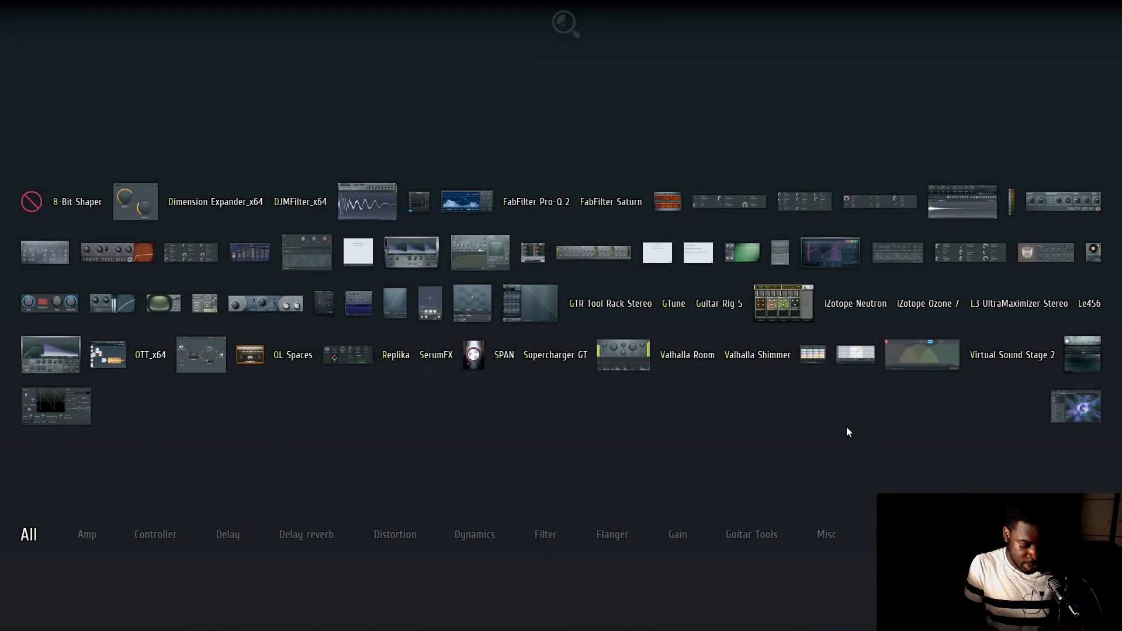
{"action": "type", "text": "limiter"}
{"action": "left_click", "coordinate": [414, 259]}
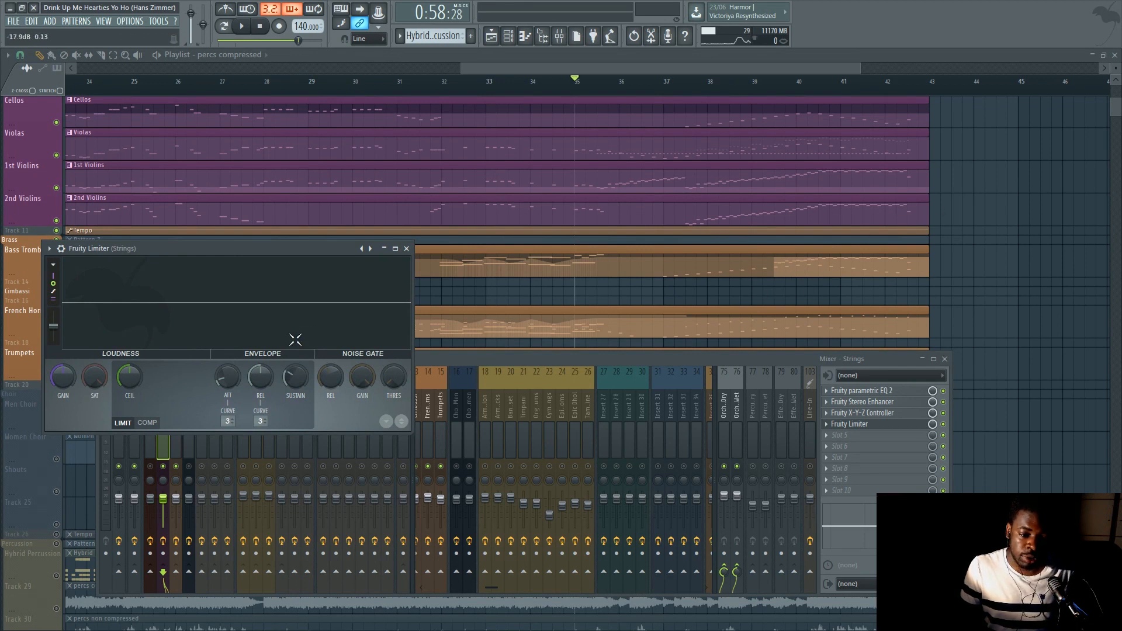
- Switch the Strings limiter to compressor mode, lower its threshold and raise its ratio
{"action": "left_click", "coordinate": [144, 423]}
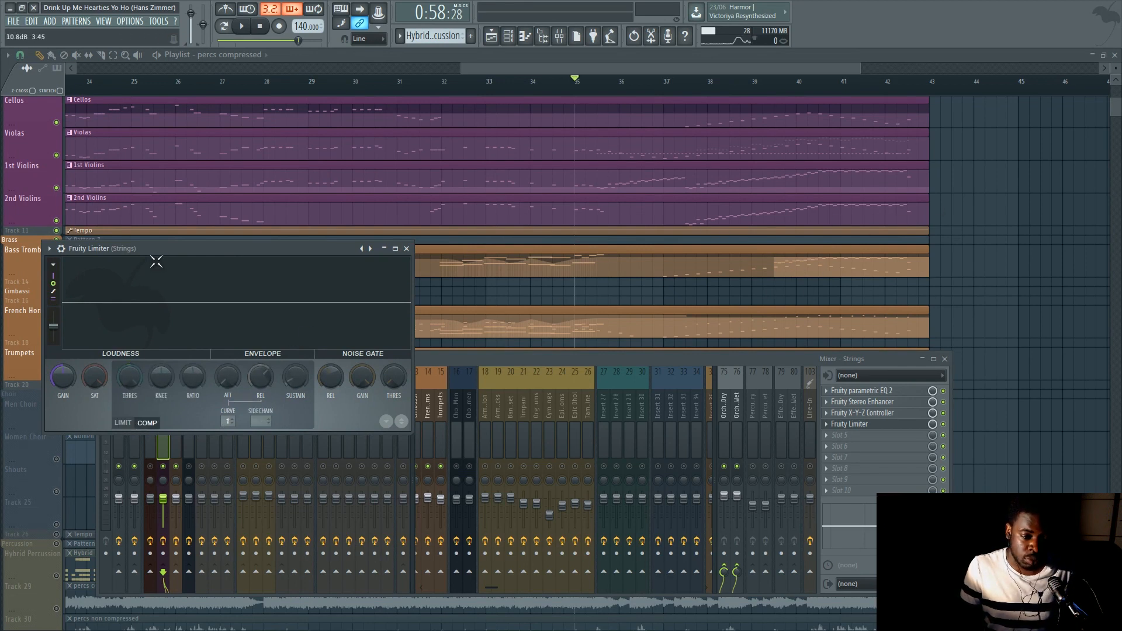
{"action": "left_click_drag", "start_coordinate": [129, 377], "coordinate": [129, 354]}
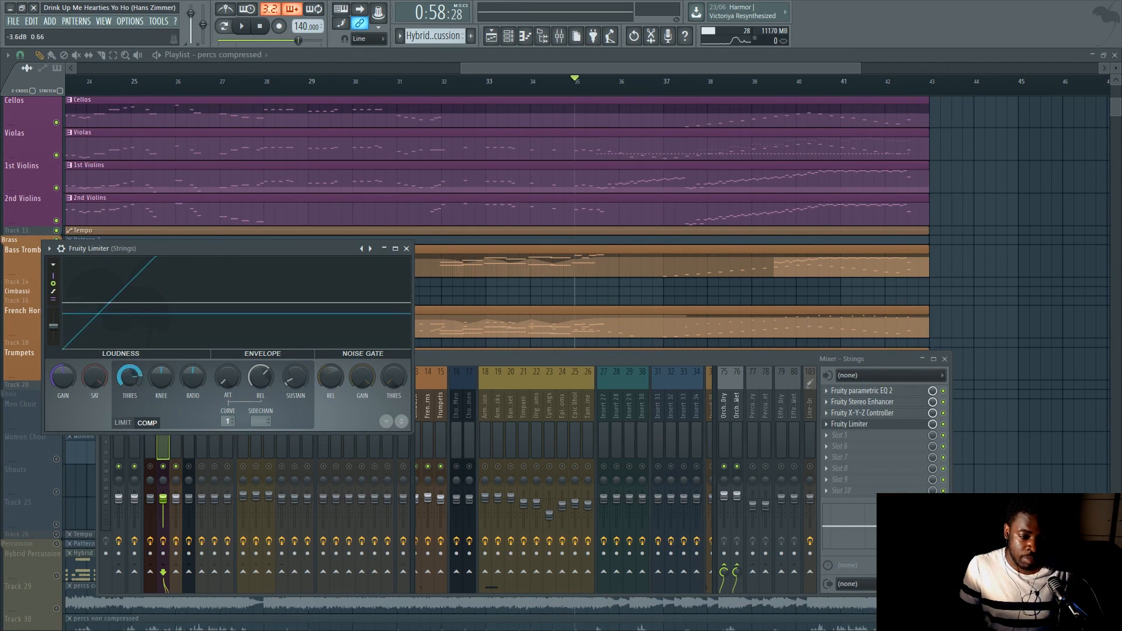
{"action": "mouse_move", "coordinate": [188, 382]}
{"action": "left_mouse_down"}
{"action": "mouse_move", "coordinate": [188, 368]}
{"action": "mouse_move", "coordinate": [173, 390]}
{"action": "left_mouse_up"}
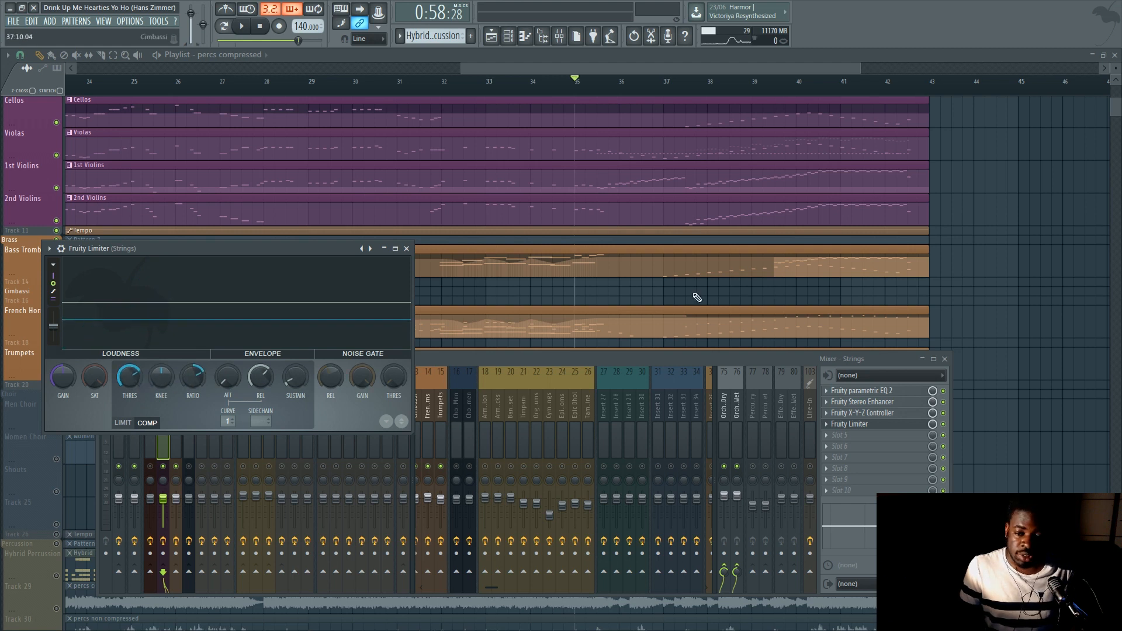
- Arrange the mixer and Fruity Limiter windows so that the limiter's controls and the Strings effect slots are both visible
{"action": "double_click", "coordinate": [547, 359]}
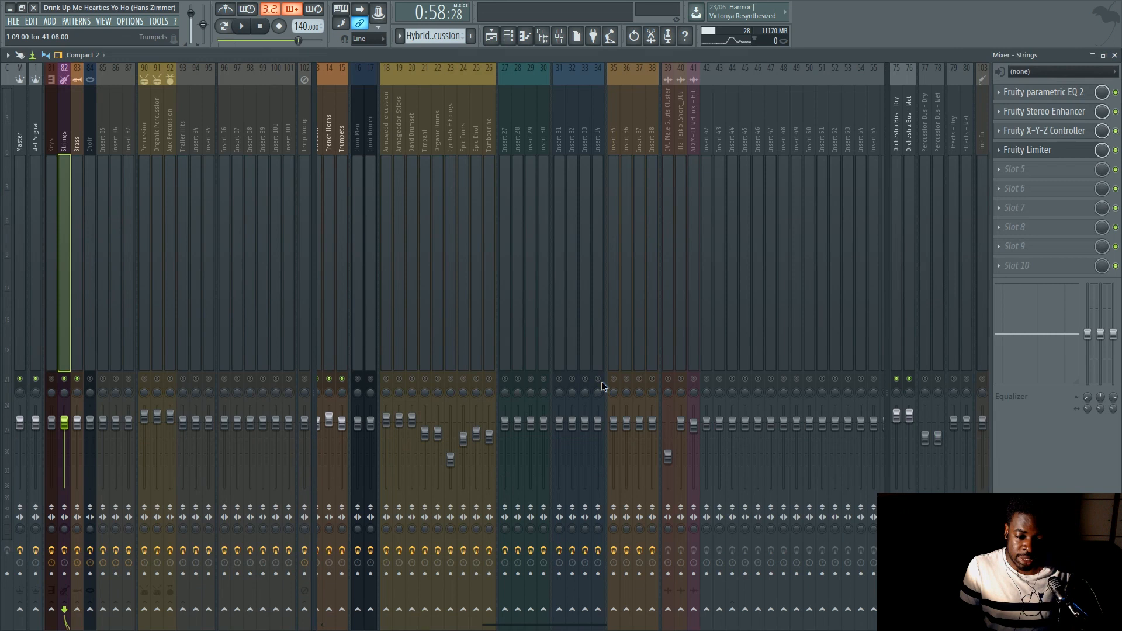
{"action": "double_click", "coordinate": [401, 52]}
{"action": "left_click_drag", "start_coordinate": [456, 359], "coordinate": [506, 377]}
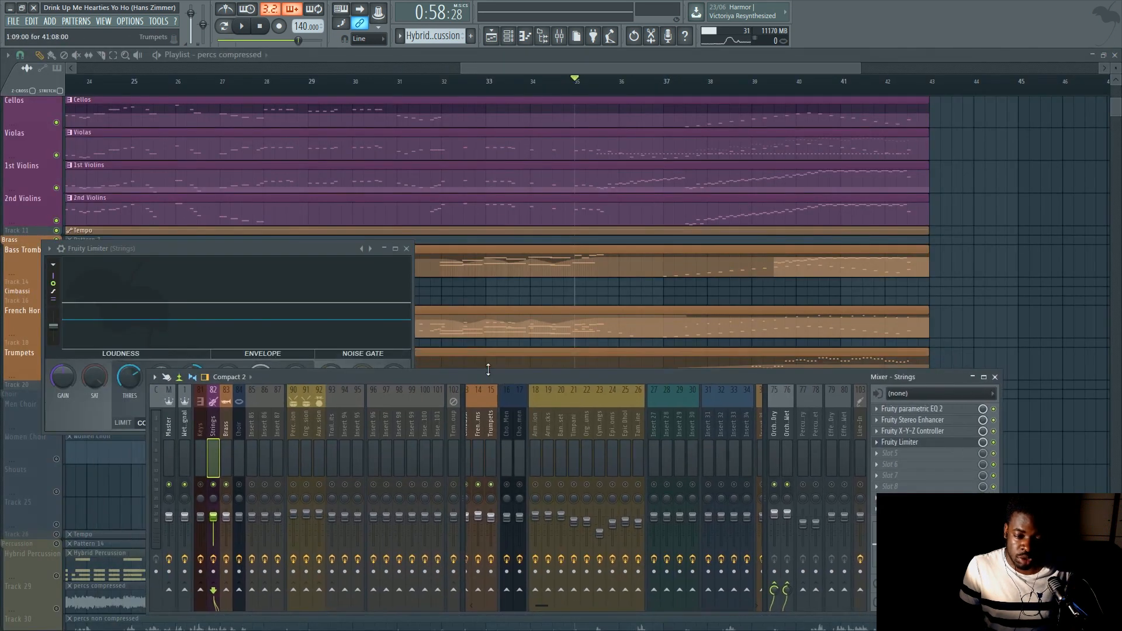
{"action": "left_click_drag", "start_coordinate": [297, 255], "coordinate": [374, 162]}
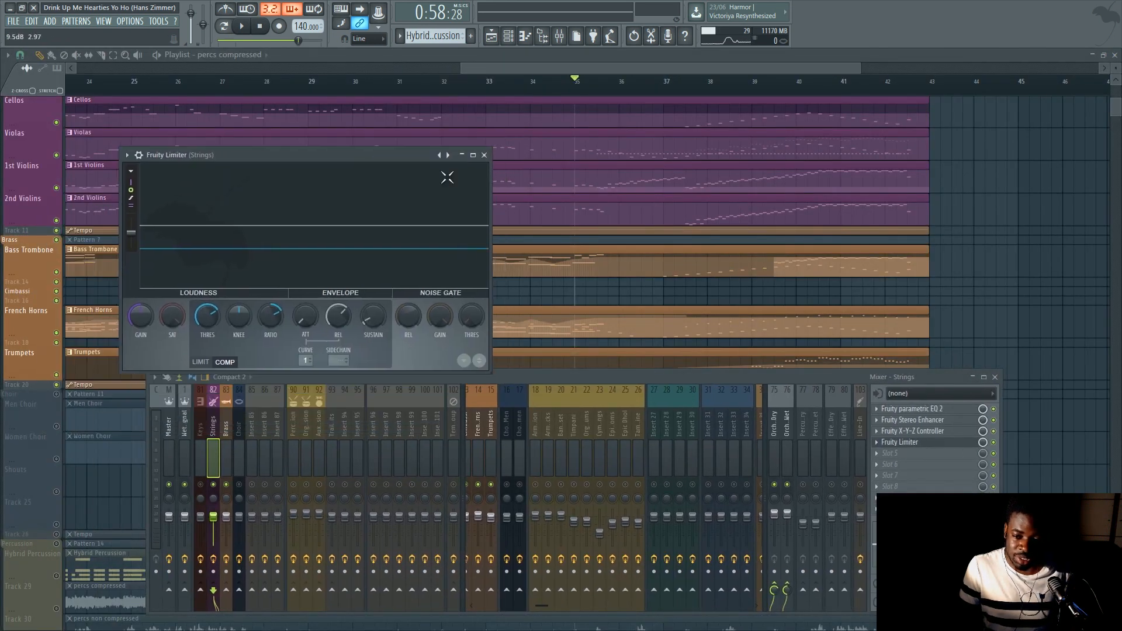
- Play the strings and brass while lowering the Strings compressor threshold further, and stop playback
{"action": "key", "text": "space"}
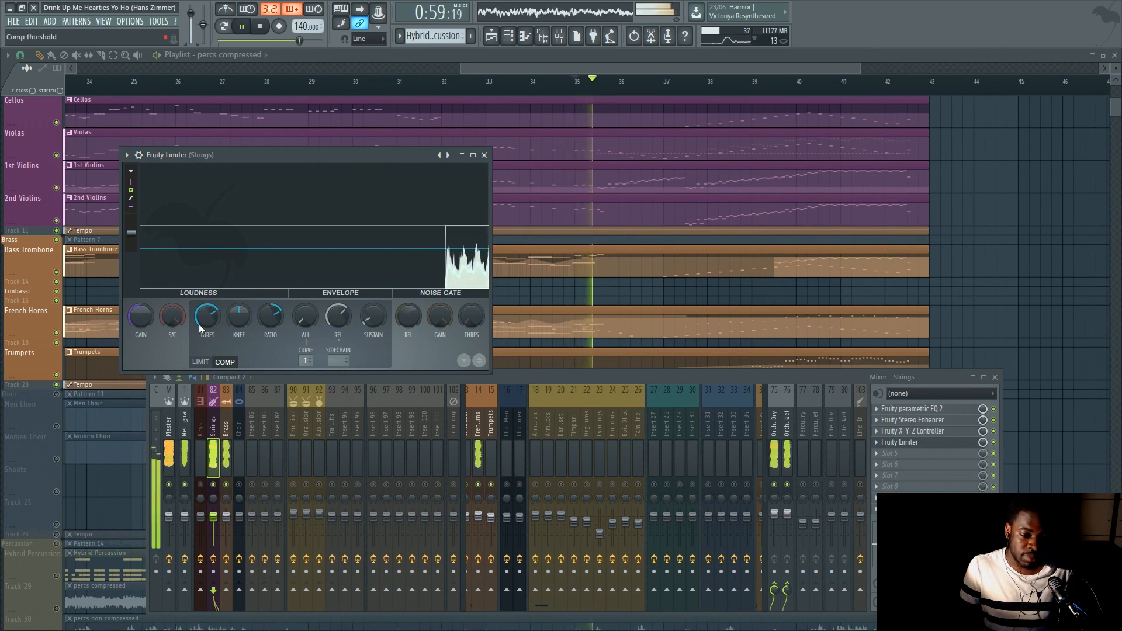
{"action": "left_click_drag", "start_coordinate": [212, 320], "coordinate": [212, 332]}
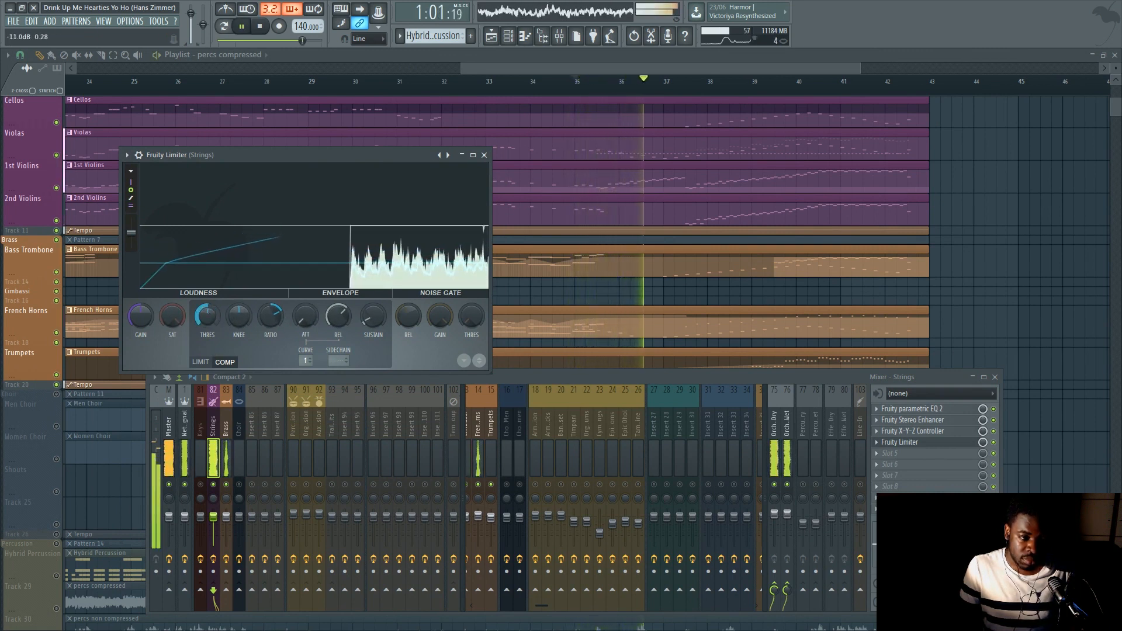
{"action": "left_click_drag", "start_coordinate": [332, 323], "coordinate": [215, 314]}
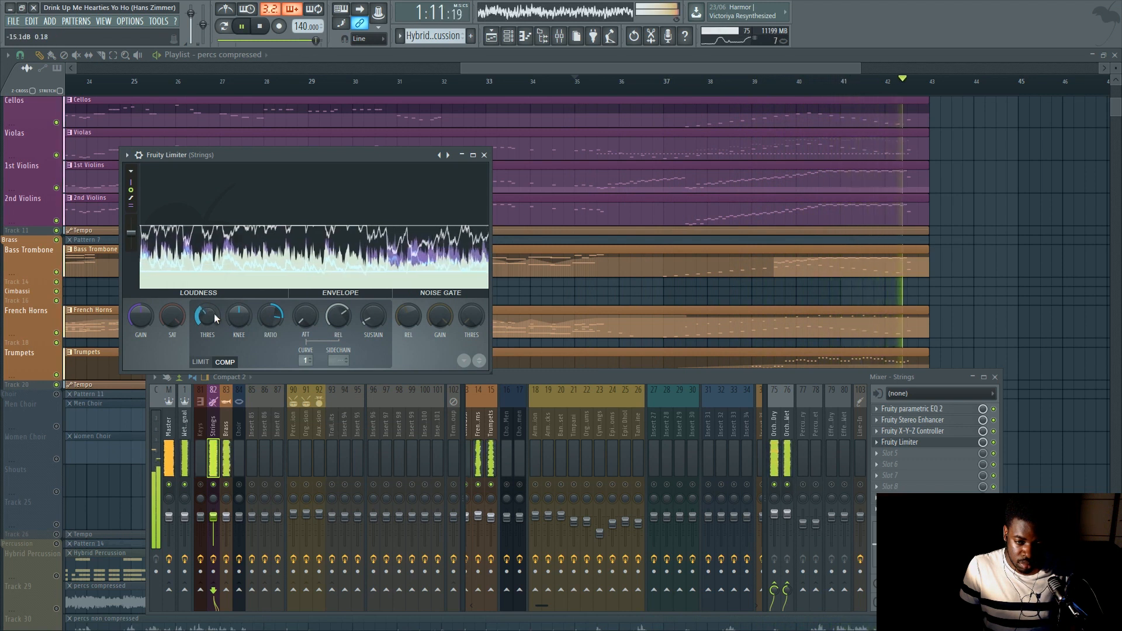
{"action": "key", "text": "space"}
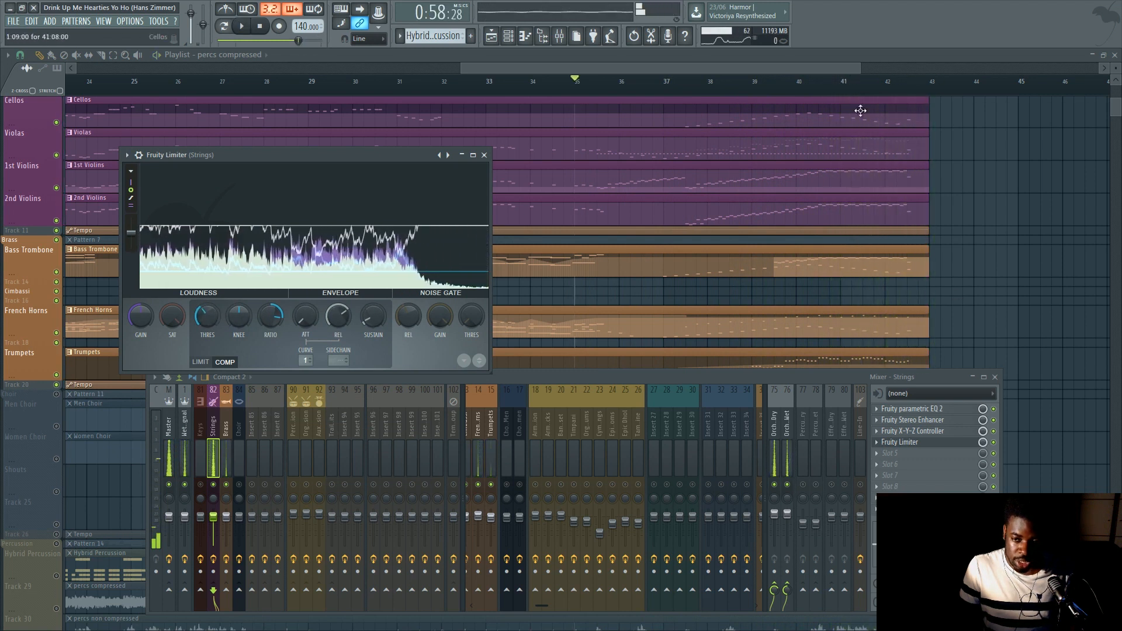
- Audition the arrangement from about bar 39 with the Strings limiter bypassed, stop playback and re-enable the limiter
{"action": "left_click", "coordinate": [778, 93]}
{"action": "key", "text": "F9"}
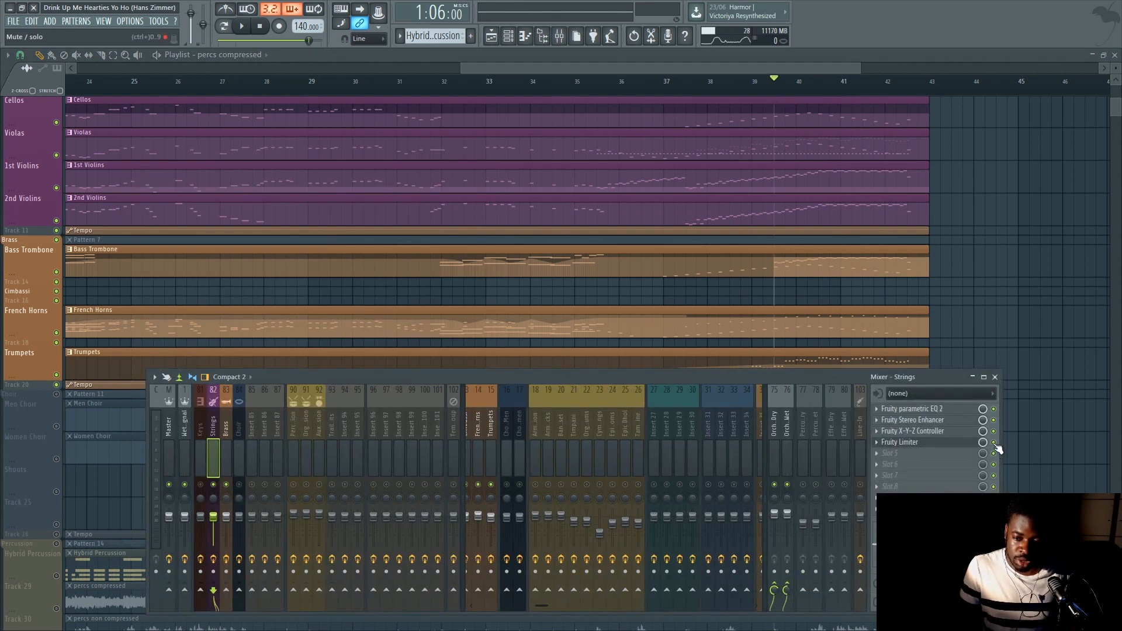
{"action": "key", "text": "space"}
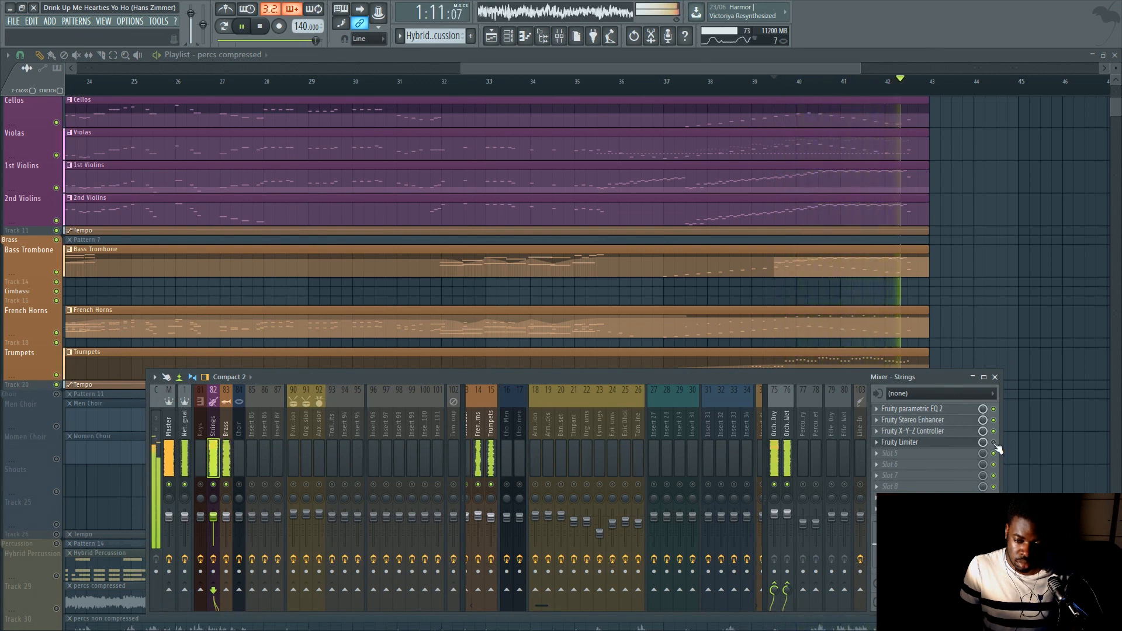
{"action": "key", "text": "space"}
{"action": "left_click", "coordinate": [993, 443]}
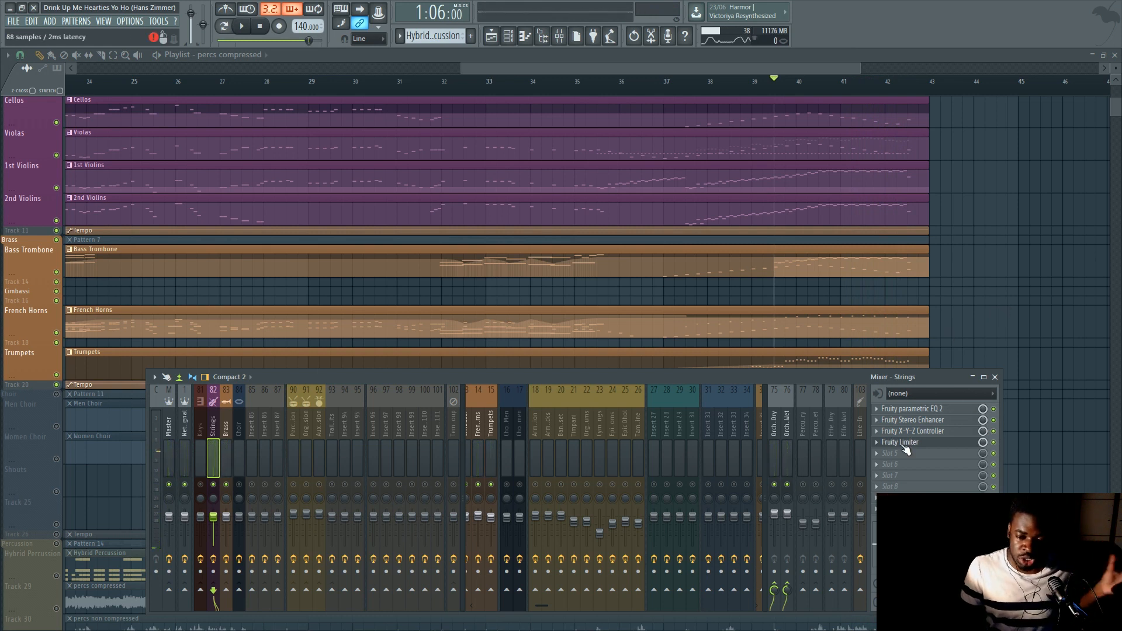
- Reopen the Strings track's Fruity Limiter and pull its compressor threshold down to a very low level
{"action": "left_click", "coordinate": [903, 443]}
{"action": "left_click_drag", "start_coordinate": [207, 316], "coordinate": [207, 342]}
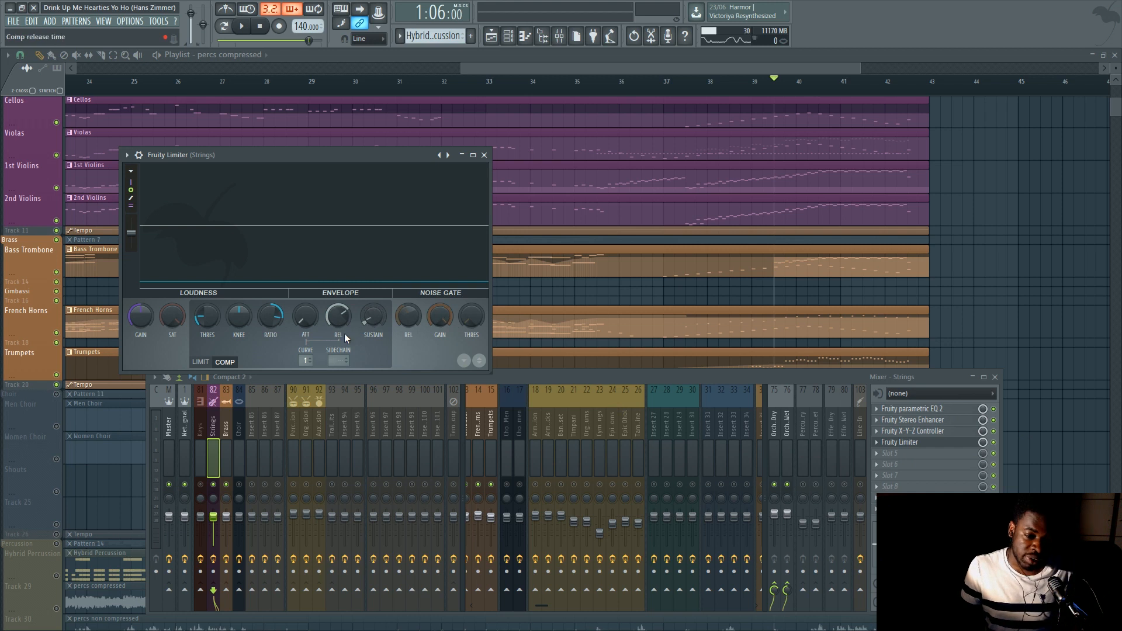
{"action": "left_click_drag", "start_coordinate": [207, 316], "coordinate": [207, 326]}
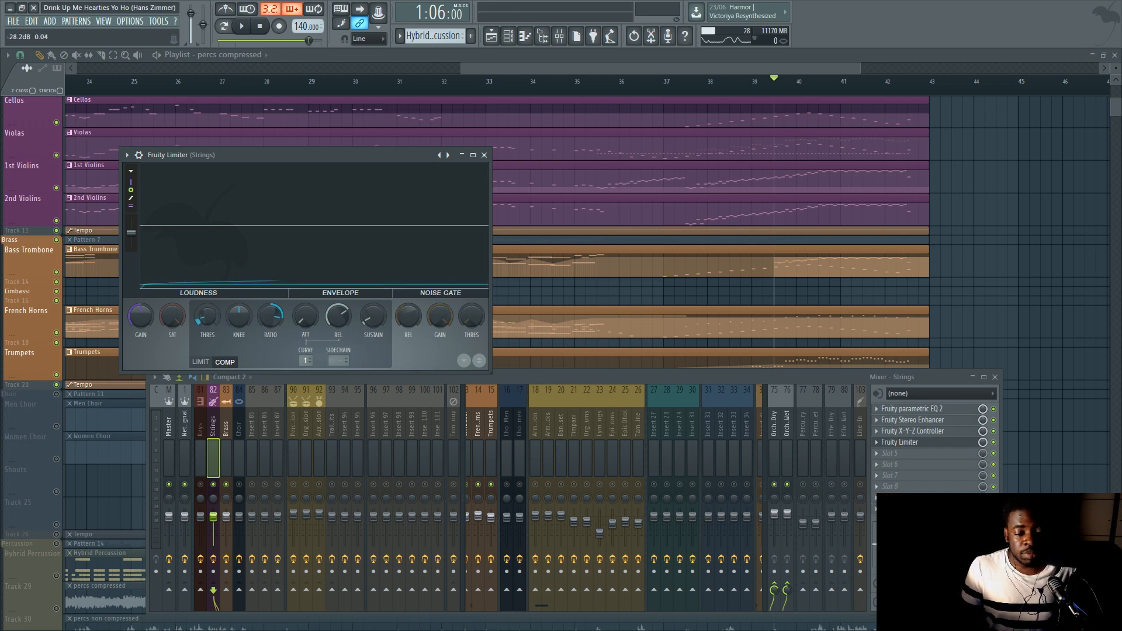
{"action": "left_click_drag", "start_coordinate": [207, 325], "coordinate": [207, 320]}
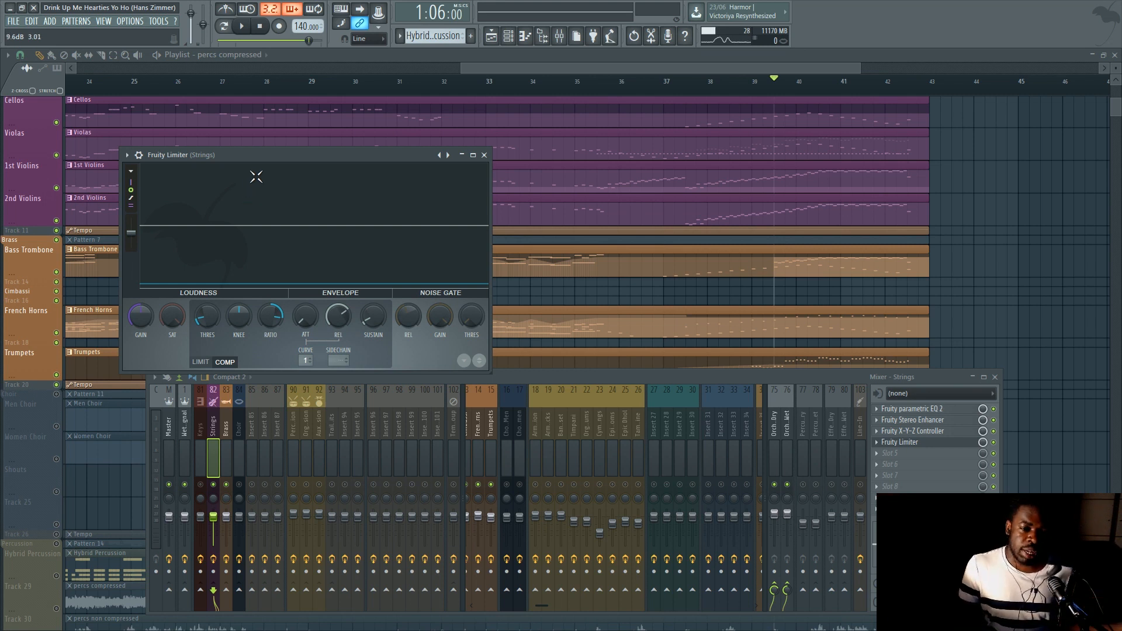
{"action": "left_click_drag", "start_coordinate": [256, 157], "coordinate": [455, 212]}
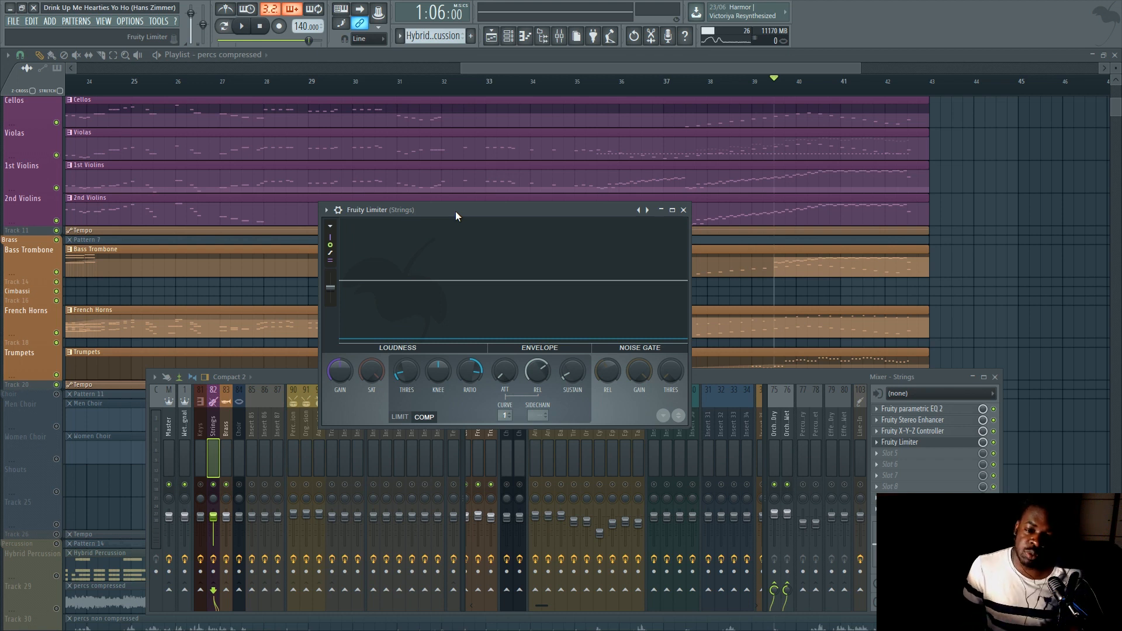
{"action": "left_click_drag", "start_coordinate": [481, 211], "coordinate": [354, 165]}
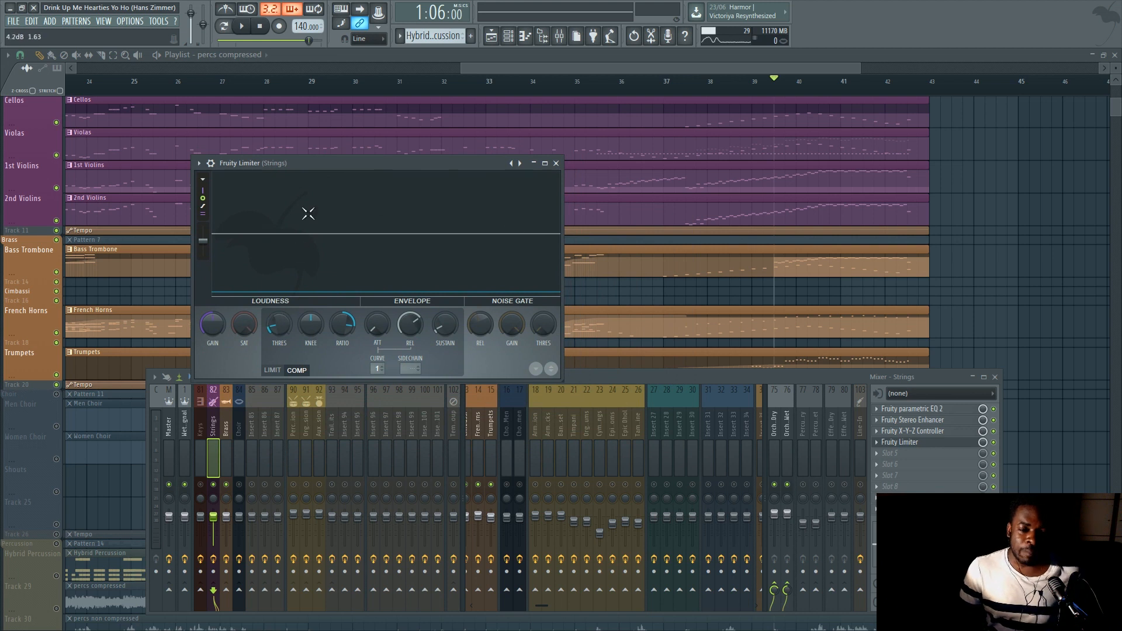
{"action": "left_click_drag", "start_coordinate": [316, 163], "coordinate": [437, 216]}
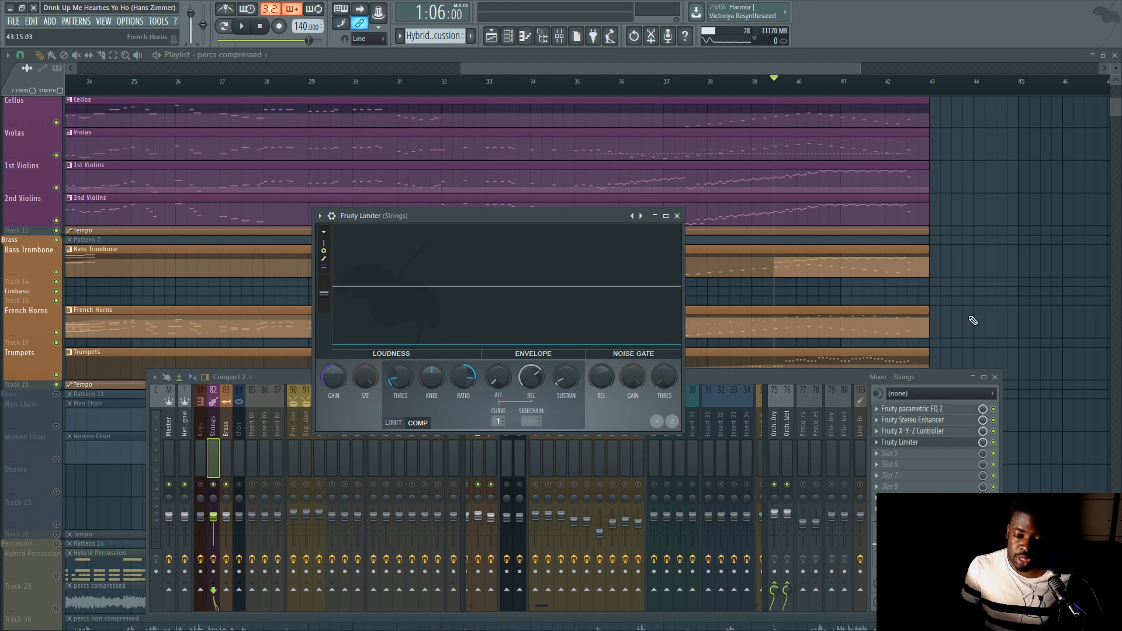
- Disable the Fruity Limiter on the Strings track and close its window and the mixer
{"action": "left_click", "coordinate": [994, 443]}
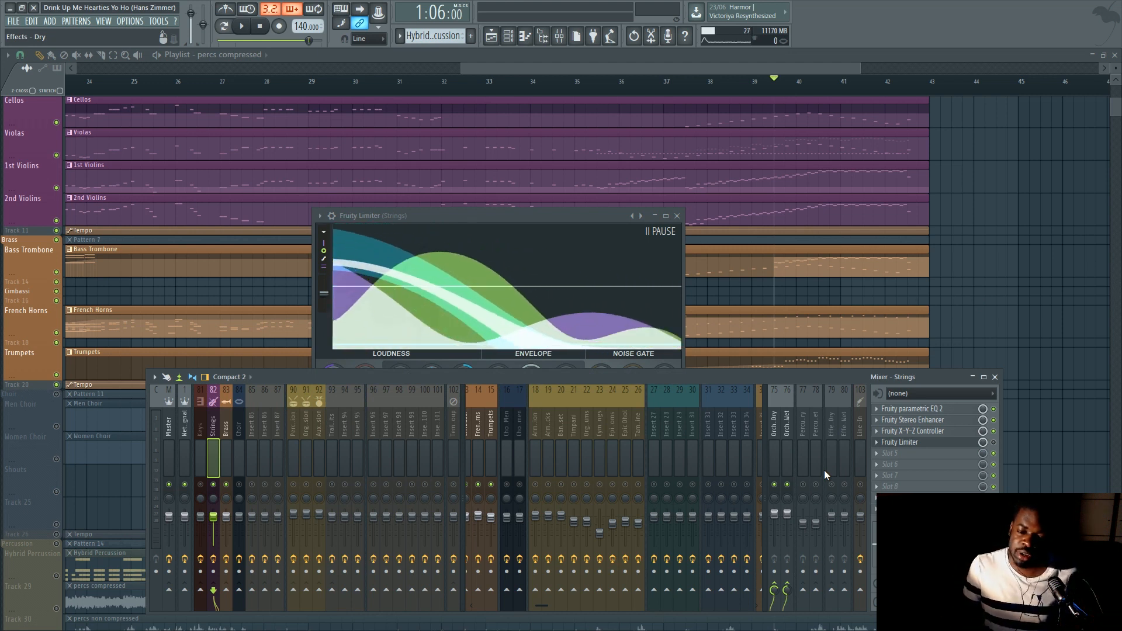
{"action": "left_click", "coordinate": [677, 216]}
{"action": "key", "text": "F9"}
- Examine the whole arrangement in the playlist, from the strings and brass down to the compressed and non-compressed percussion clips
{"action": "scroll", "coordinate": [631, 88], "scroll_direction": "down", "scroll_amount": 4}
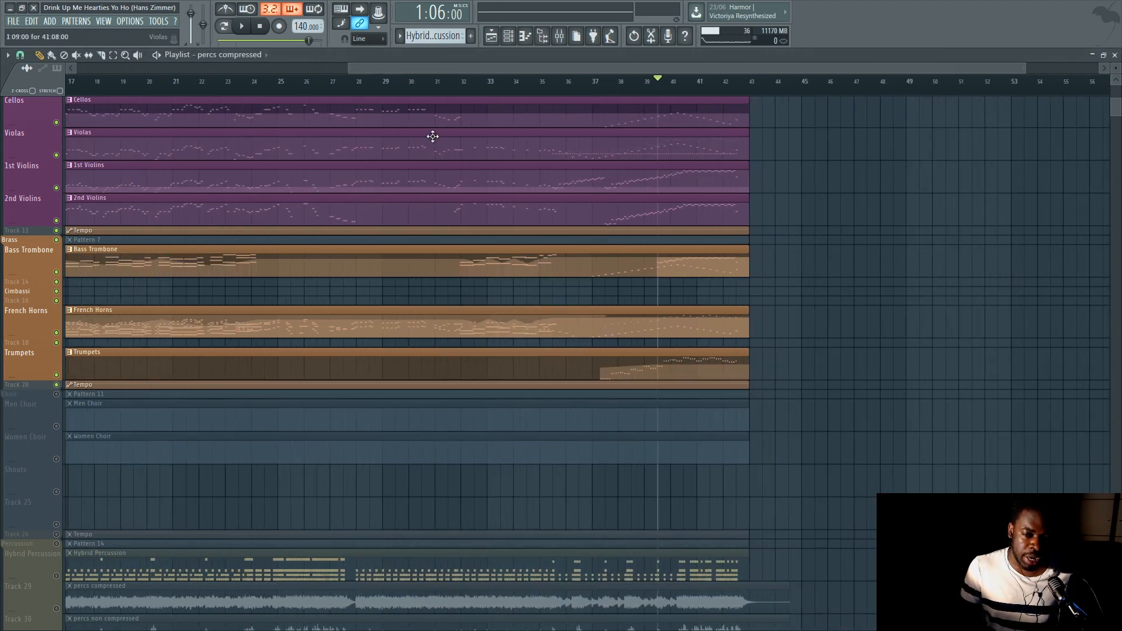
{"action": "scroll", "coordinate": [301, 99], "scroll_direction": "down", "scroll_amount": 3}
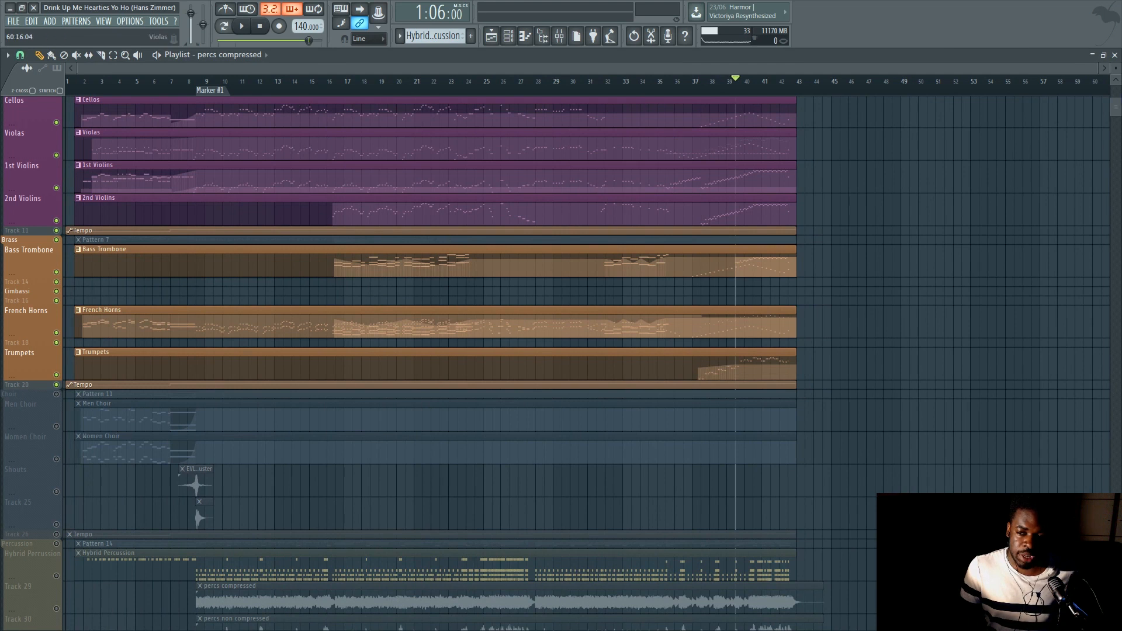
{"action": "scroll", "coordinate": [853, 287], "scroll_direction": "up", "scroll_amount": 2}
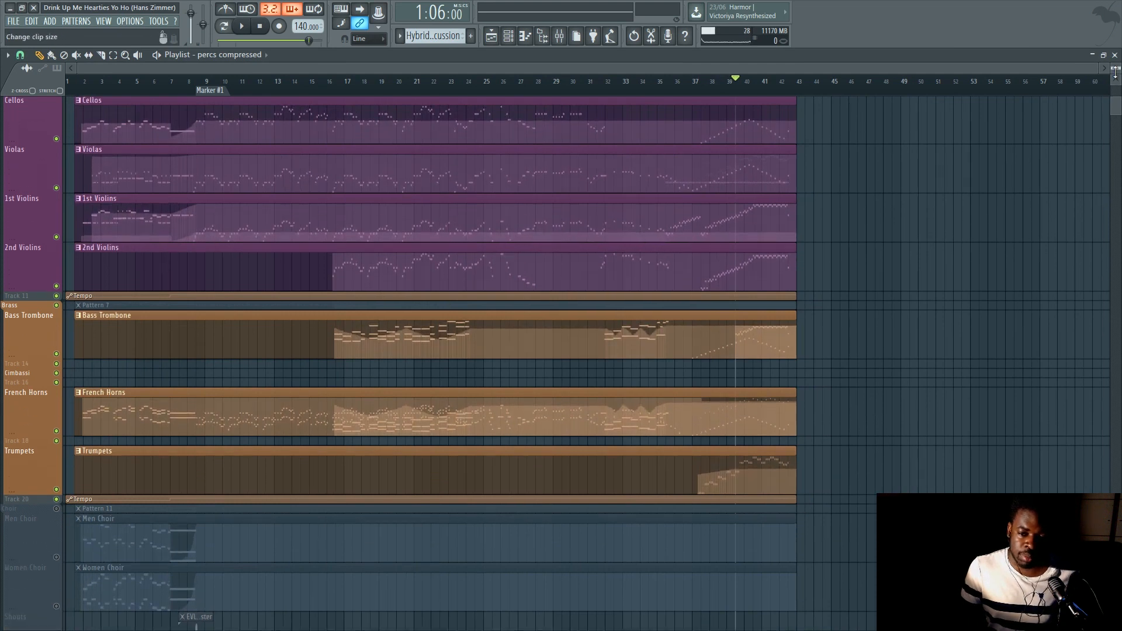
{"action": "right_click", "coordinate": [853, 287], "text": "ctrl"}
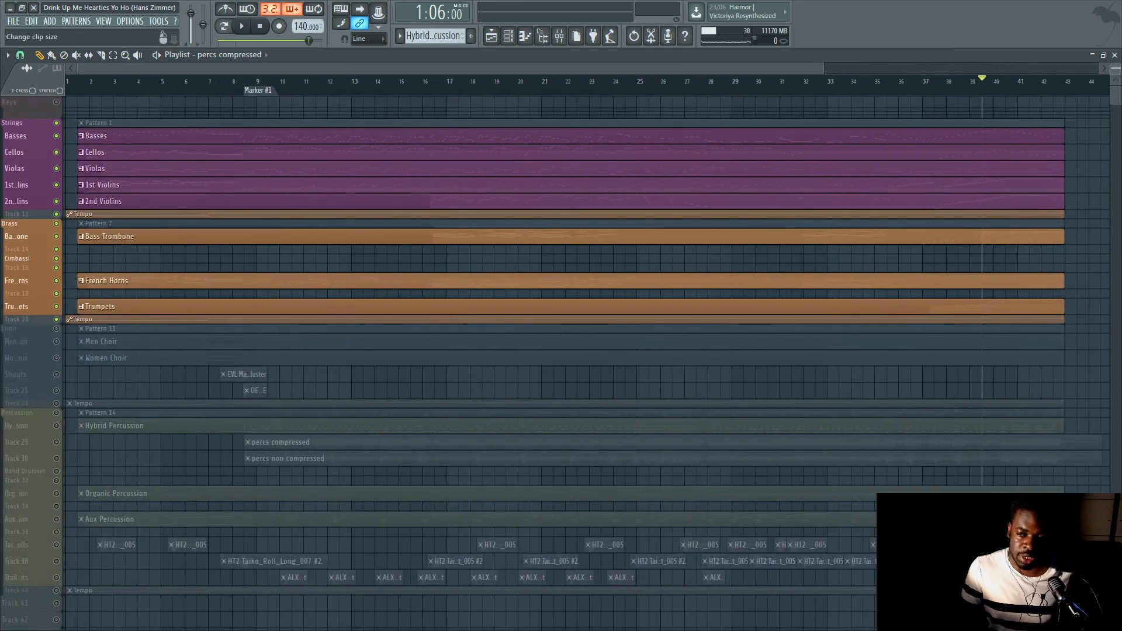
{"action": "scroll", "coordinate": [1056, 267], "scroll_direction": "up", "scroll_amount": 3}
{"action": "scroll", "coordinate": [939, 345], "scroll_direction": "down", "scroll_amount": 10}
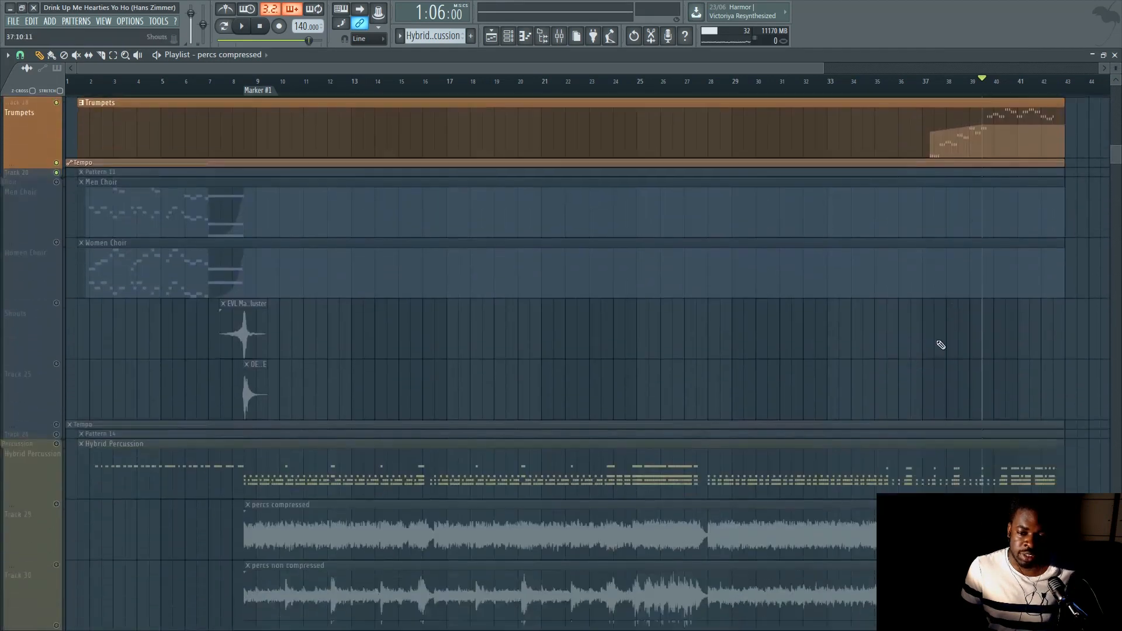
{"action": "scroll", "coordinate": [912, 355], "scroll_direction": "up", "scroll_amount": 4}
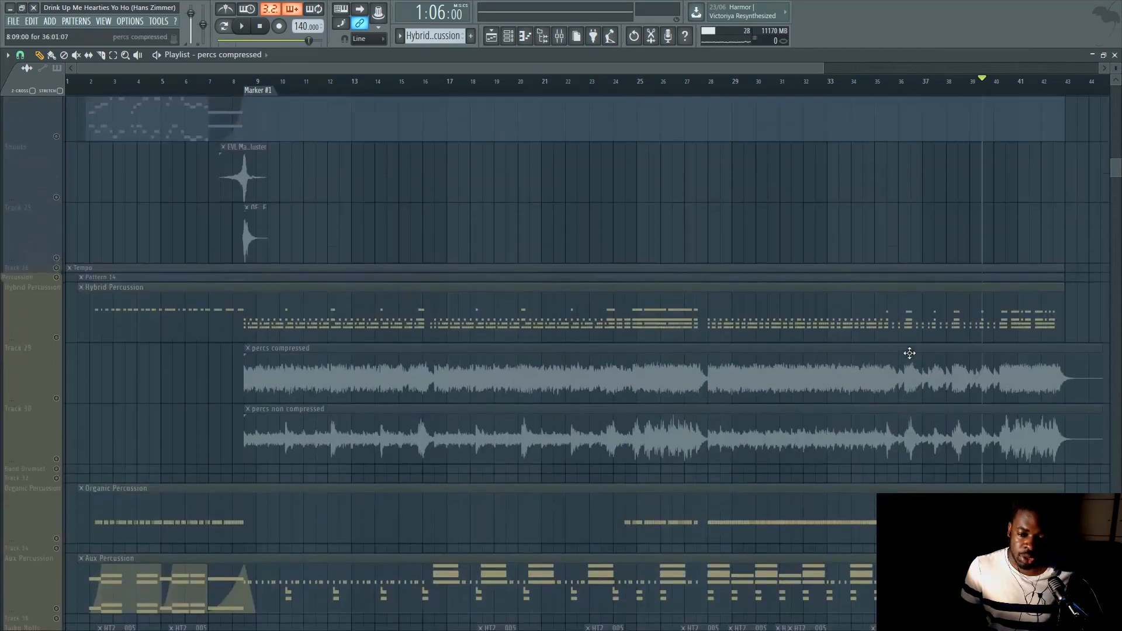
- Unmute the percussion tracks in the playlist, leaving the strings and brass tracks active
{"action": "scroll", "coordinate": [263, 357], "scroll_direction": "down", "scroll_amount": 2}
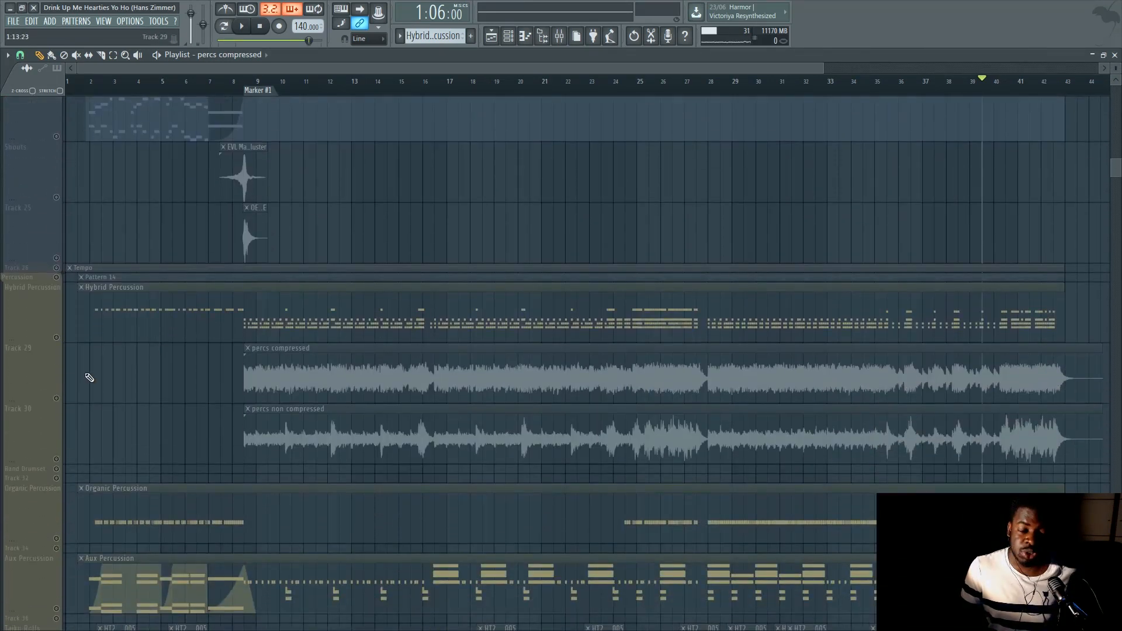
{"action": "left_click", "coordinate": [55, 346]}
{"action": "scroll", "coordinate": [196, 397], "scroll_direction": "up", "scroll_amount": 3}
{"action": "scroll", "coordinate": [188, 396], "scroll_direction": "up", "scroll_amount": 4}
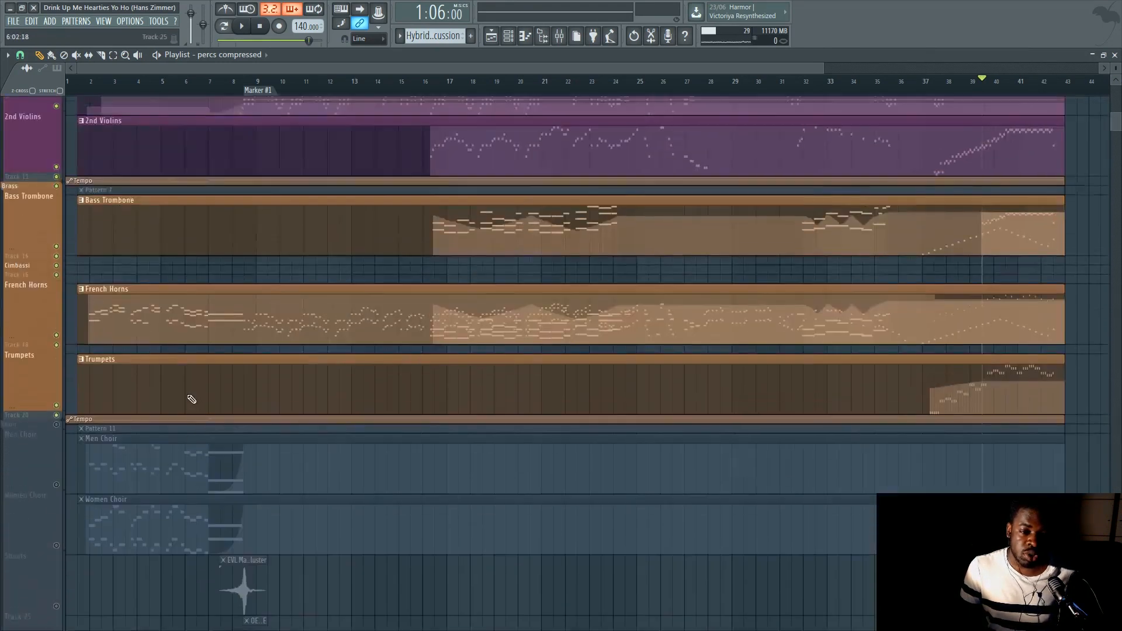
{"action": "scroll", "coordinate": [185, 393], "scroll_direction": "down", "scroll_amount": 3}
{"action": "scroll", "coordinate": [187, 351], "scroll_direction": "up", "scroll_amount": 4}
{"action": "scroll", "coordinate": [195, 282], "scroll_direction": "down", "scroll_amount": 3}
{"action": "scroll", "coordinate": [195, 281], "scroll_direction": "down", "scroll_amount": 4}
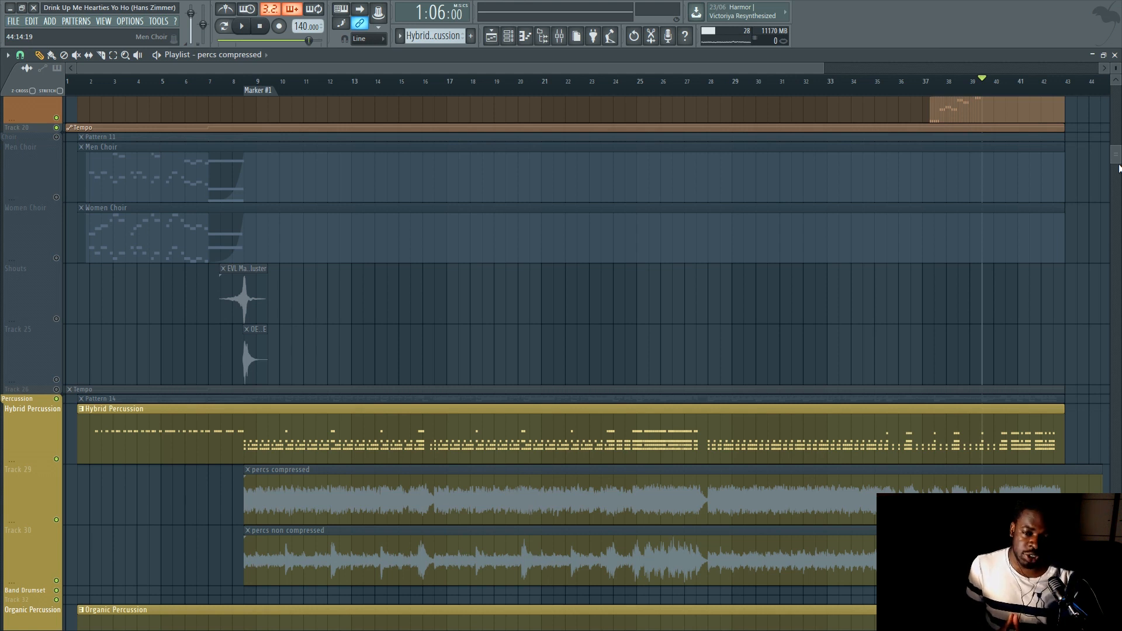
- Open the mixer and look at the Strings track's Fruity Limiter, and return to the playlist
{"action": "key", "text": "F9"}
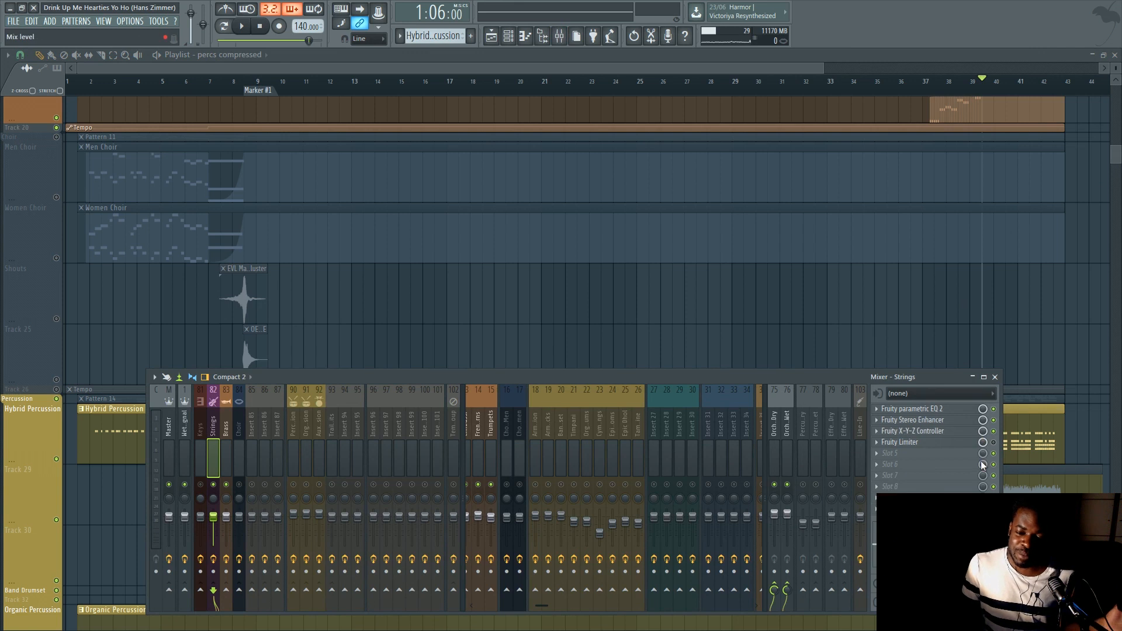
{"action": "left_click", "coordinate": [951, 442]}
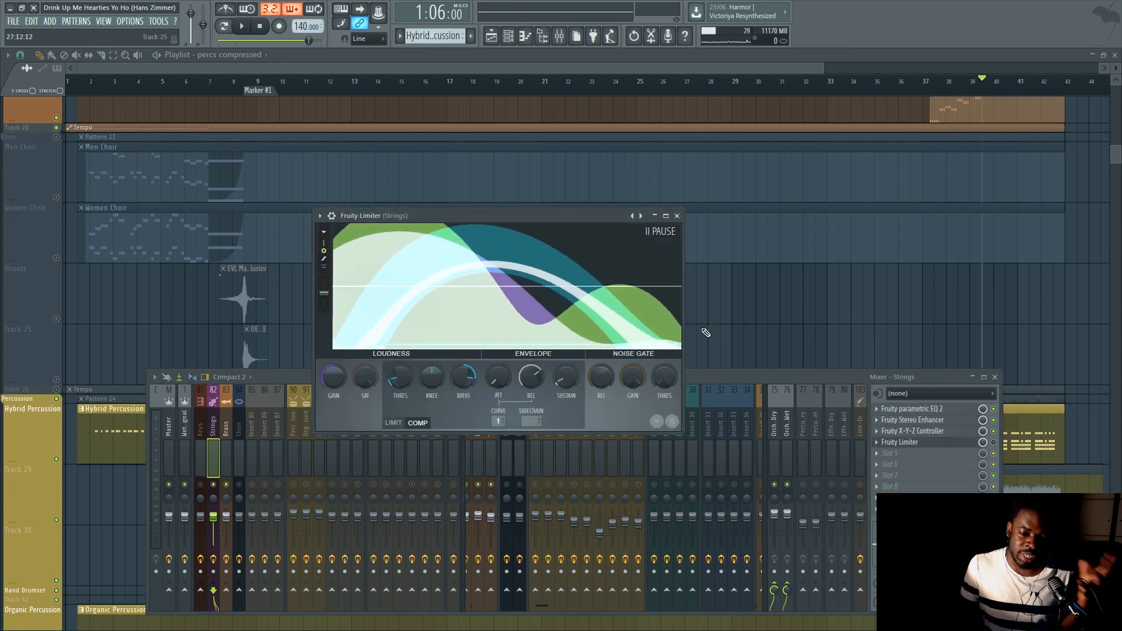
{"action": "left_click", "coordinate": [766, 317]}
- Move the playback position to Marker #1 above the percussion clips
{"action": "scroll", "coordinate": [741, 325], "scroll_direction": "up", "scroll_amount": 3}
{"action": "scroll", "coordinate": [741, 325], "scroll_direction": "up", "scroll_amount": 5}
{"action": "scroll", "coordinate": [741, 341], "scroll_direction": "down", "scroll_amount": 4}
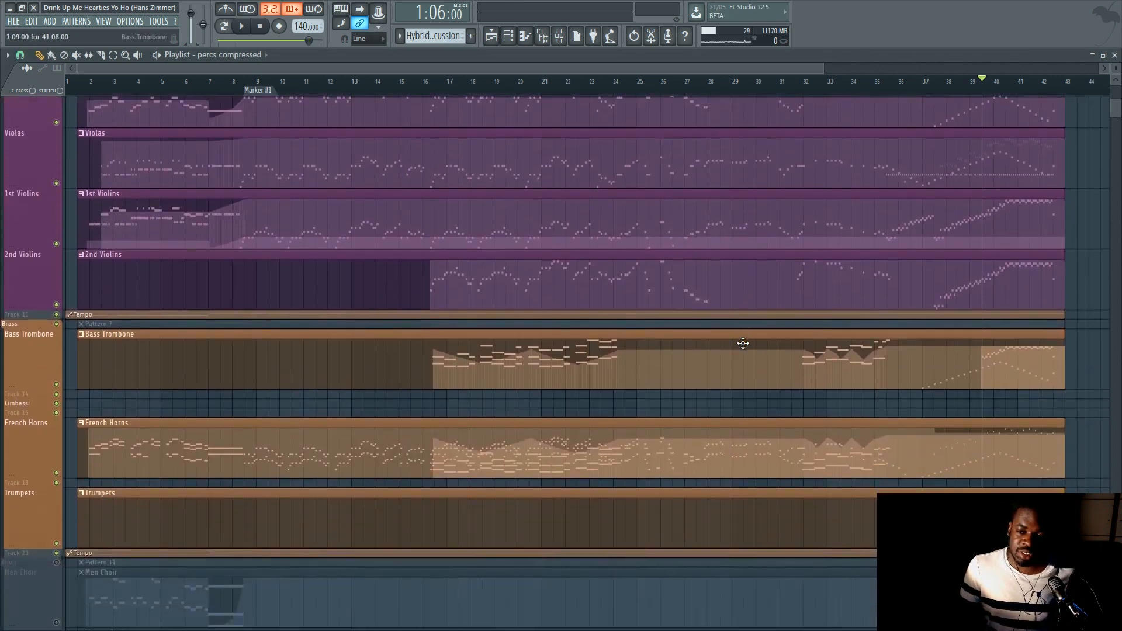
{"action": "scroll", "coordinate": [743, 343], "scroll_direction": "down", "scroll_amount": 10}
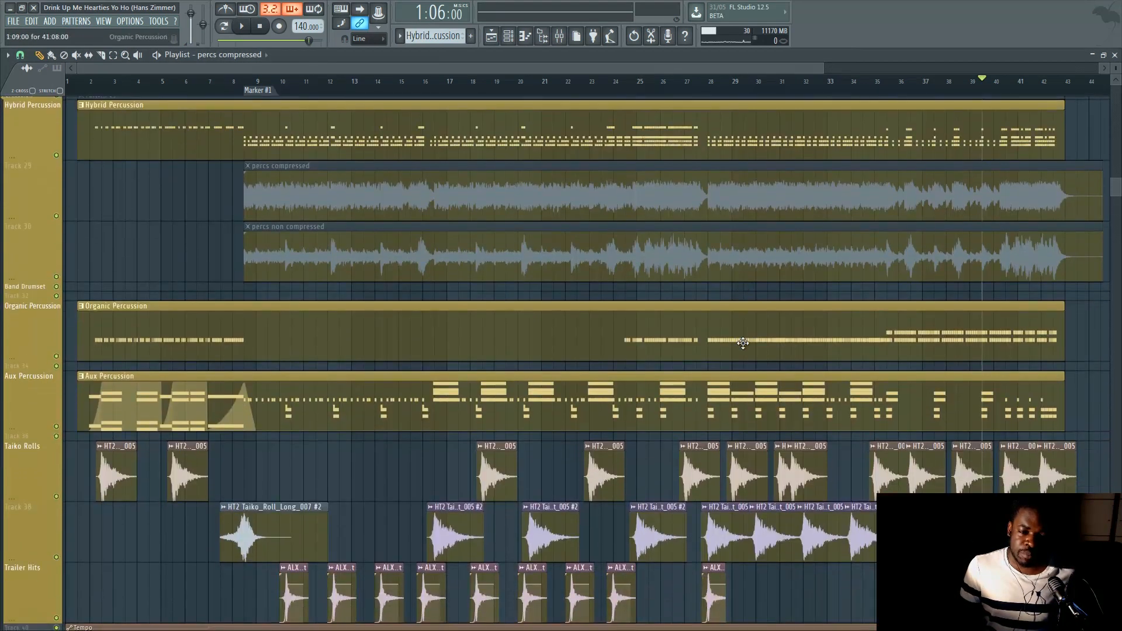
{"action": "left_click", "coordinate": [266, 92]}
- Examine the percussion clips from Marker #1 onward alongside the strings and brass parts
{"action": "scroll", "coordinate": [270, 98], "scroll_direction": "up", "scroll_amount": 3}
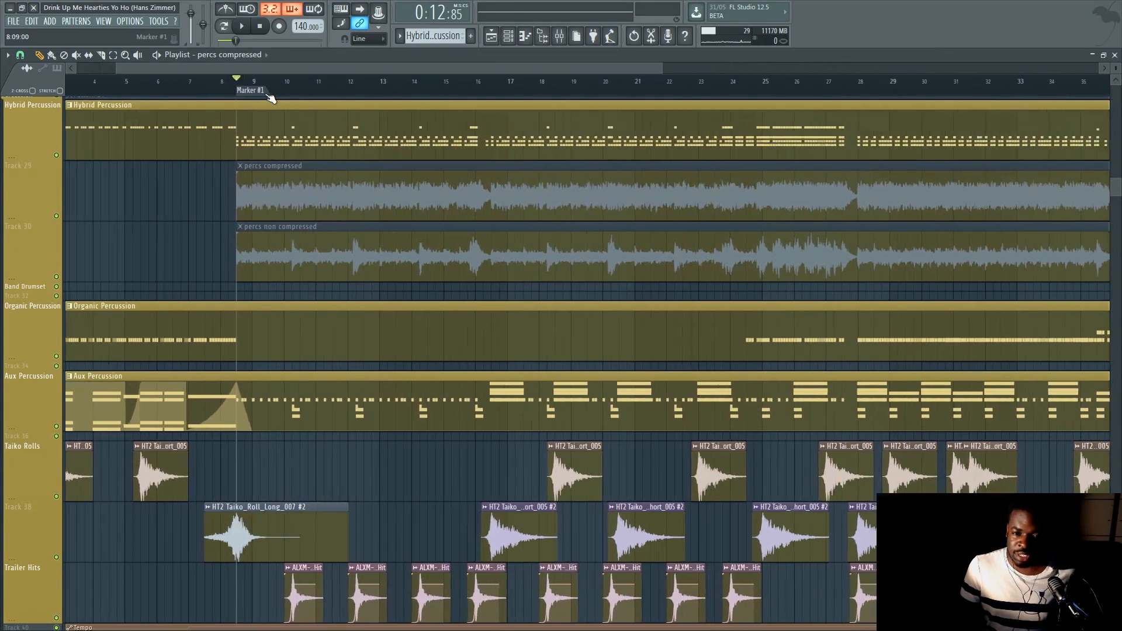
{"action": "scroll", "coordinate": [270, 98], "scroll_direction": "down", "scroll_amount": 3}
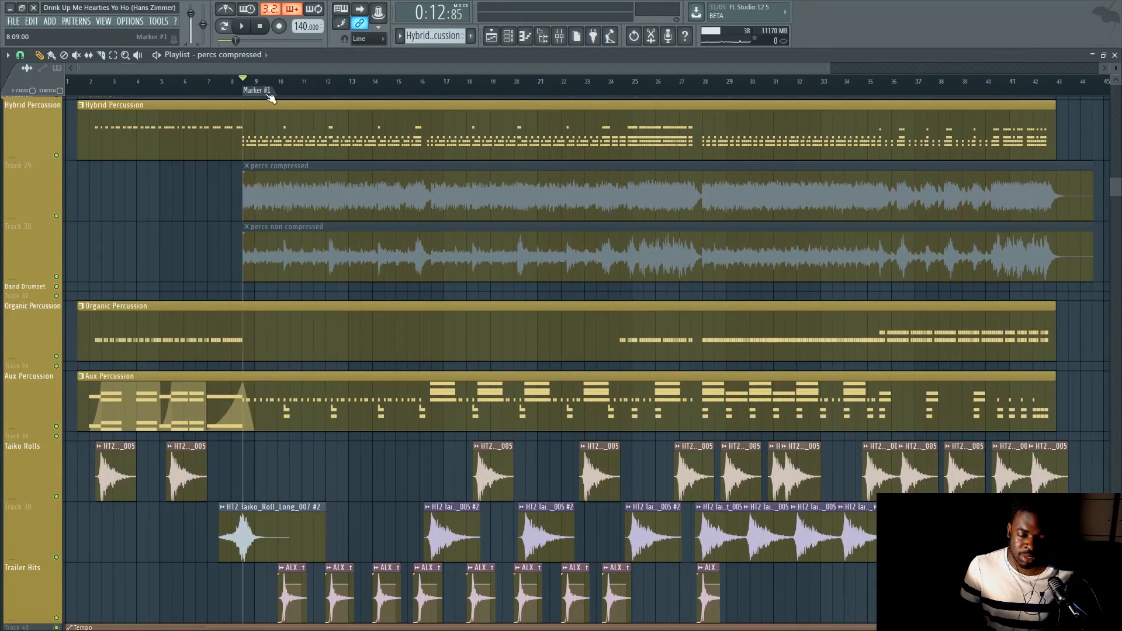
{"action": "scroll", "coordinate": [263, 97], "scroll_direction": "up", "scroll_amount": 1}
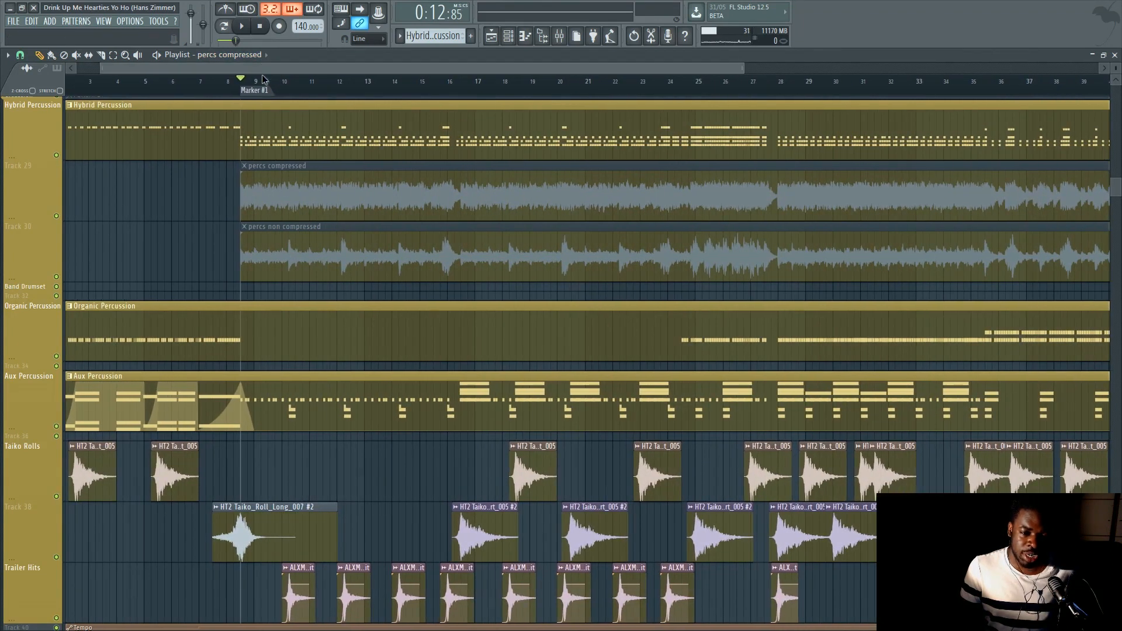
{"action": "mouse_move", "coordinate": [258, 68]}
{"action": "left_mouse_down"}
{"action": "mouse_move", "coordinate": [391, 83]}
{"action": "mouse_move", "coordinate": [264, 82]}
{"action": "mouse_move", "coordinate": [327, 81]}
{"action": "mouse_move", "coordinate": [318, 86]}
{"action": "left_mouse_up"}
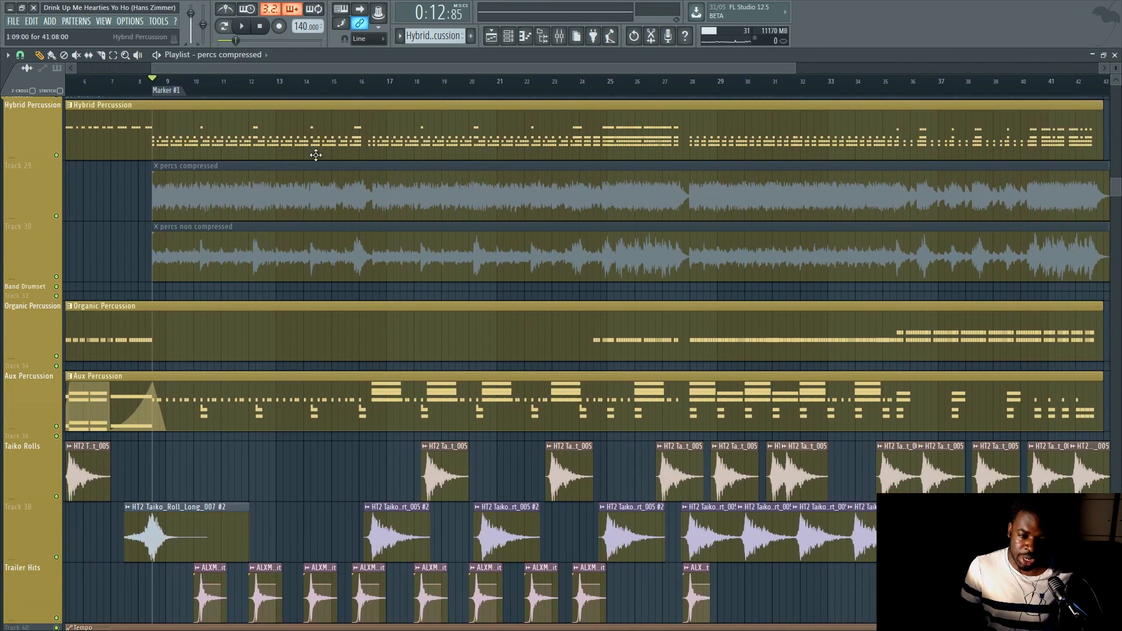
{"action": "scroll", "coordinate": [306, 241], "scroll_direction": "up", "scroll_amount": 5}
{"action": "scroll", "coordinate": [306, 241], "scroll_direction": "up", "scroll_amount": 8}
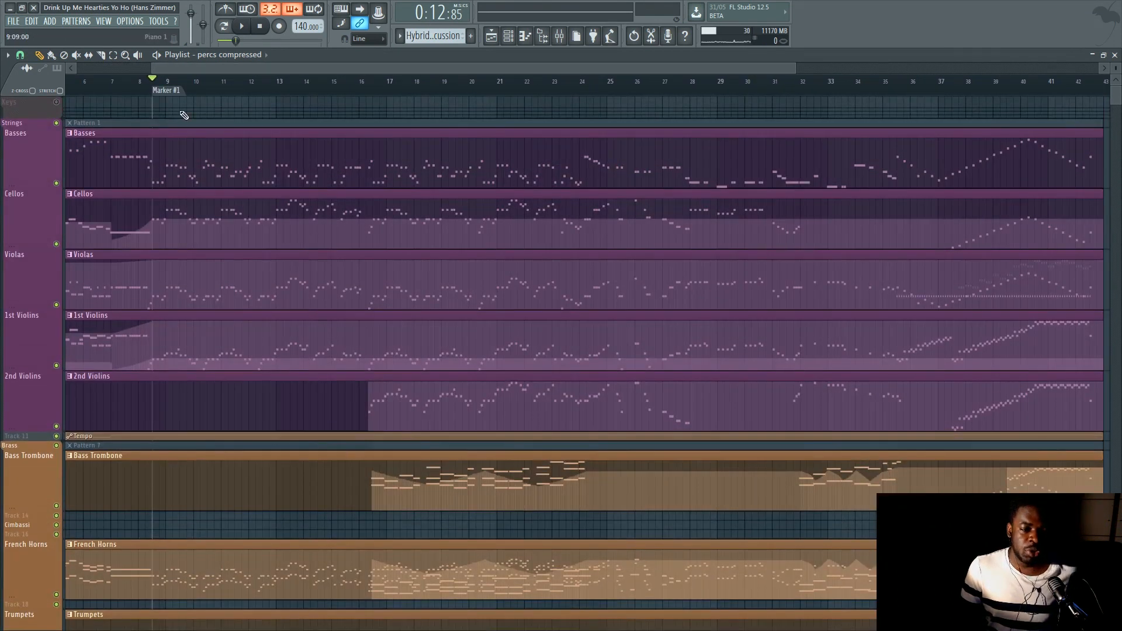
{"action": "scroll", "coordinate": [188, 258], "scroll_direction": "down", "scroll_amount": 7}
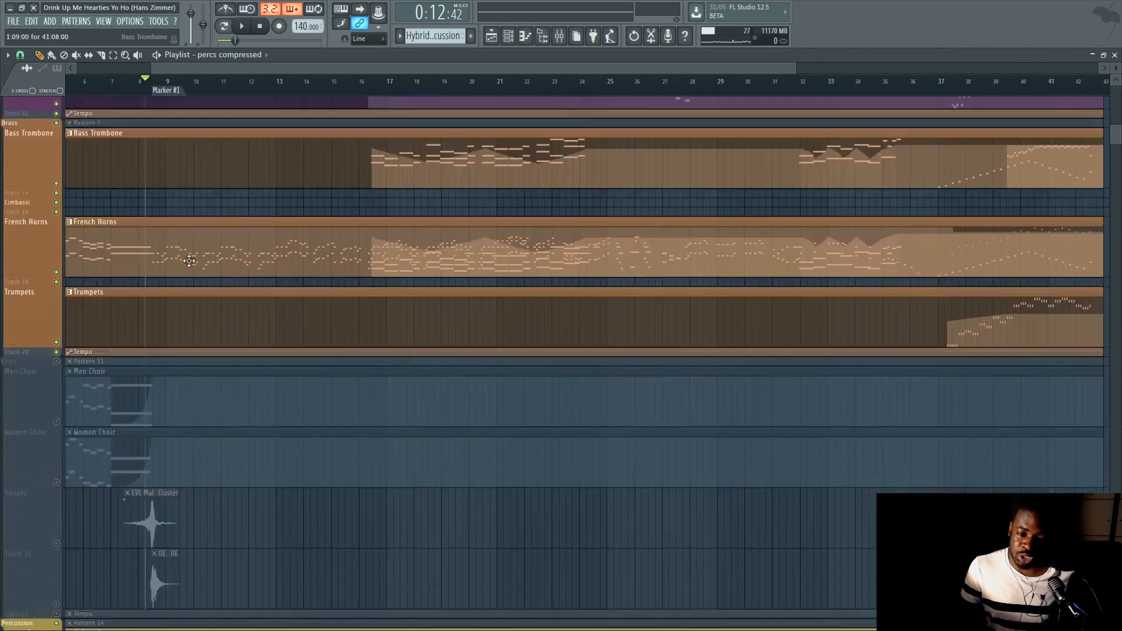
{"action": "scroll", "coordinate": [278, 191], "scroll_direction": "down", "scroll_amount": 6}
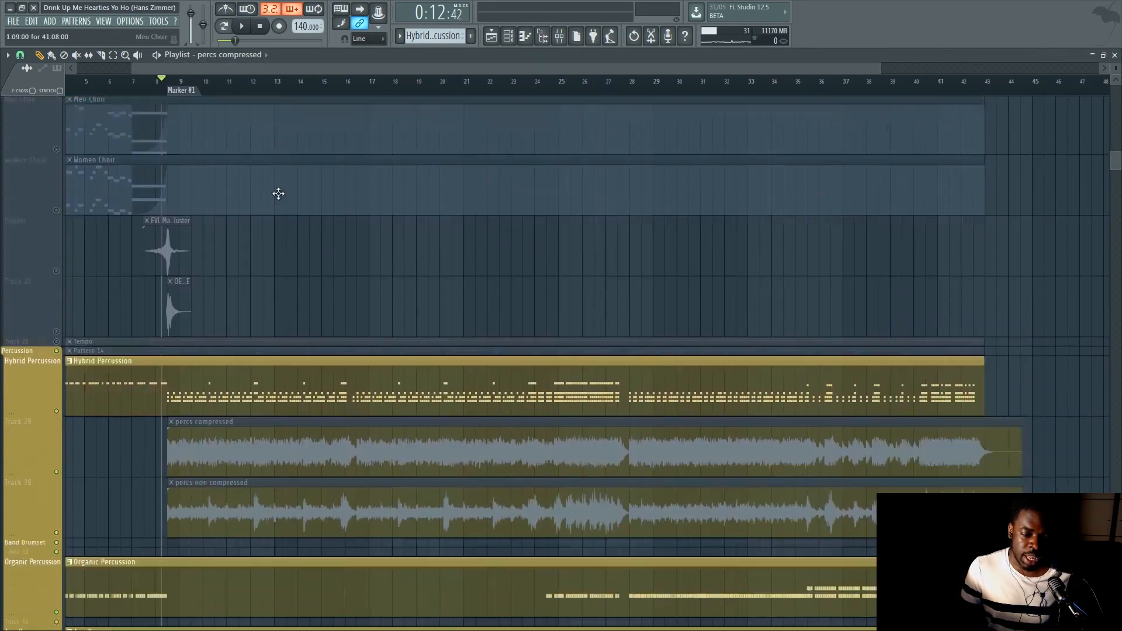
- Compare the full waveforms of the "percs compressed" and "percs non compressed" clips, and check the brass parts above them
{"action": "scroll", "coordinate": [191, 95], "scroll_direction": "up", "scroll_amount": 3}
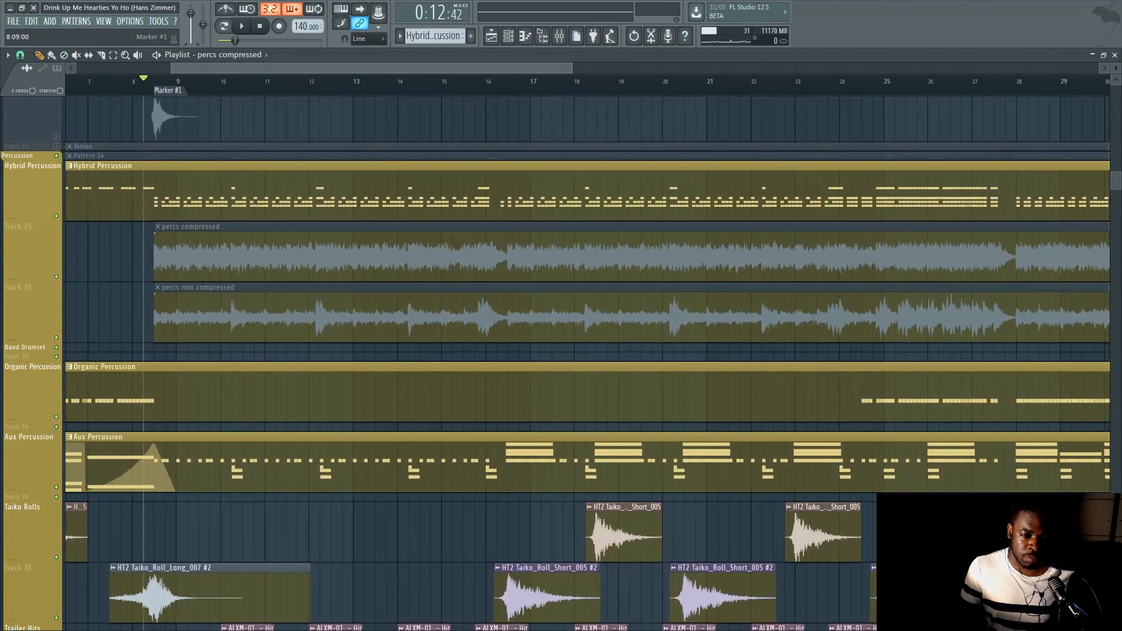
{"action": "scroll", "coordinate": [363, 257], "scroll_direction": "down", "scroll_amount": 3}
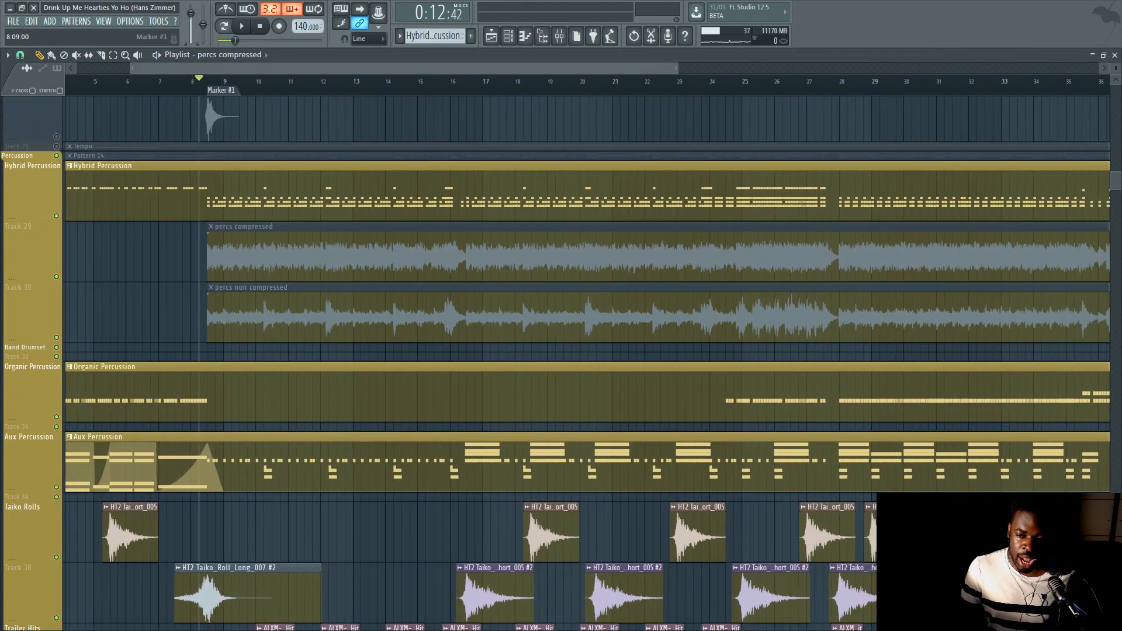
{"action": "scroll", "coordinate": [191, 97], "scroll_direction": "down", "scroll_amount": 1}
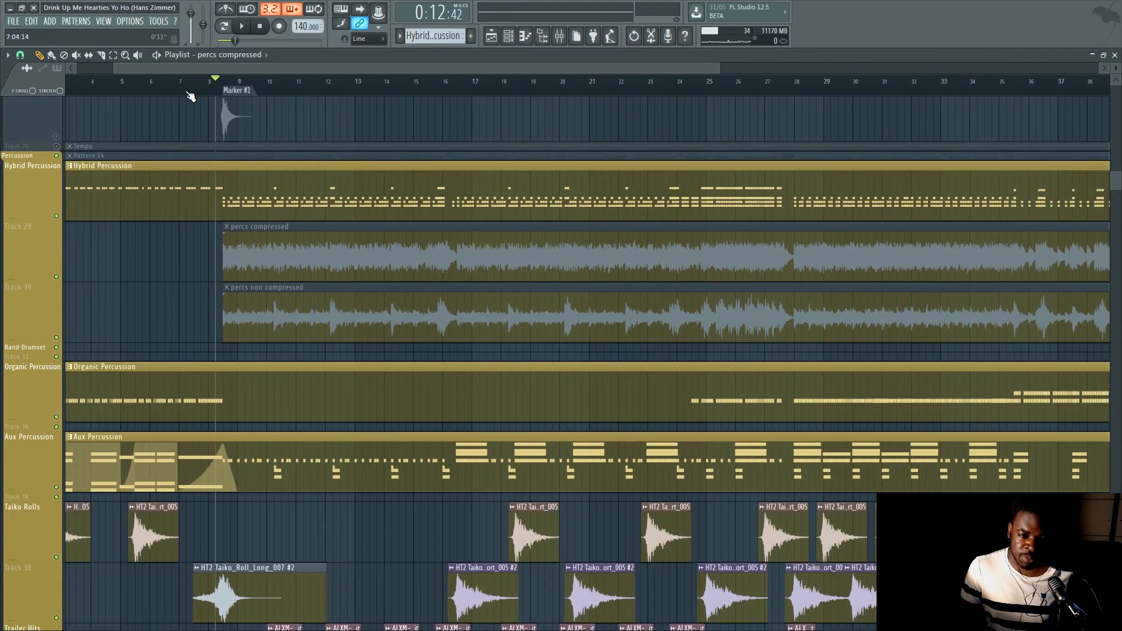
{"action": "scroll", "coordinate": [191, 96], "scroll_direction": "down", "scroll_amount": 2}
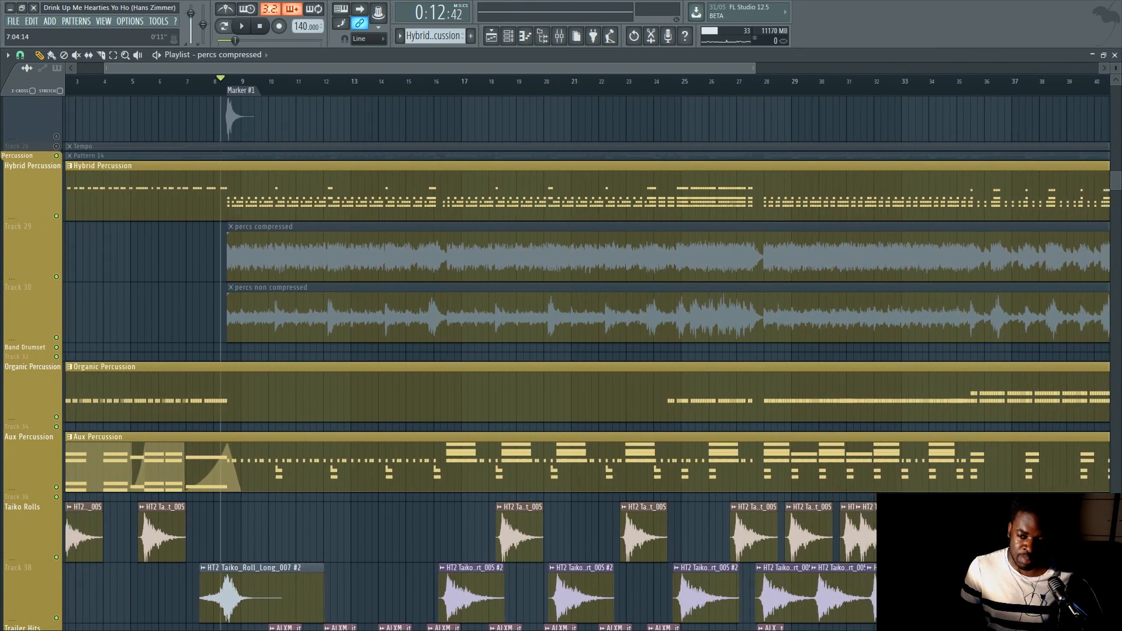
{"action": "scroll", "coordinate": [191, 95], "scroll_direction": "down", "scroll_amount": 2}
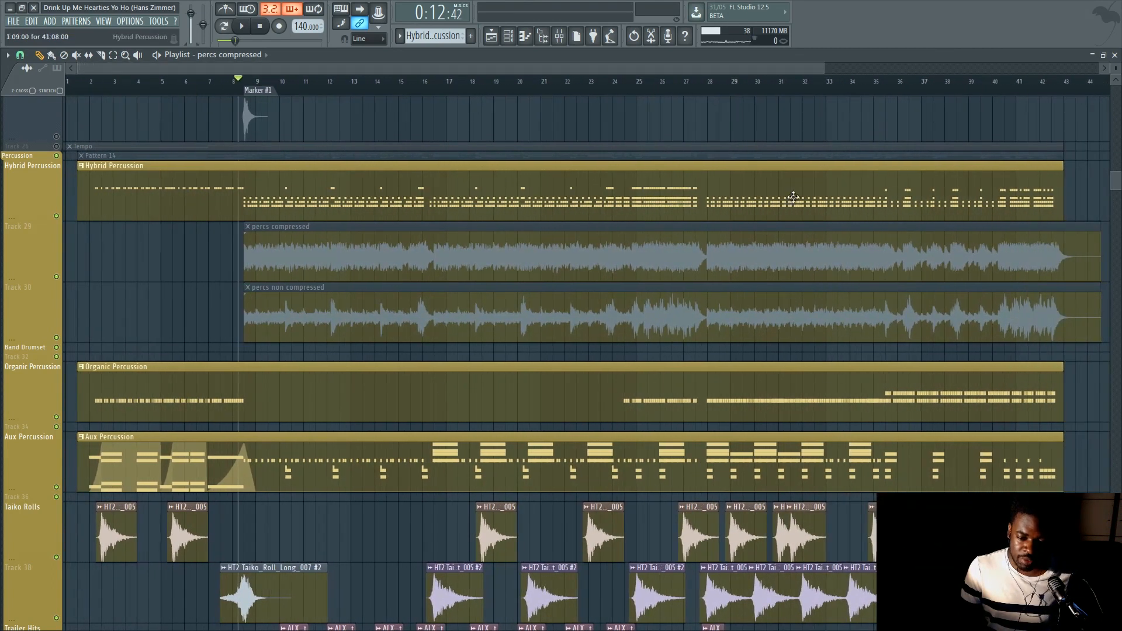
{"action": "scroll", "coordinate": [568, 315], "scroll_direction": "up", "scroll_amount": 10}
{"action": "scroll", "coordinate": [568, 316], "scroll_direction": "up", "scroll_amount": 7}
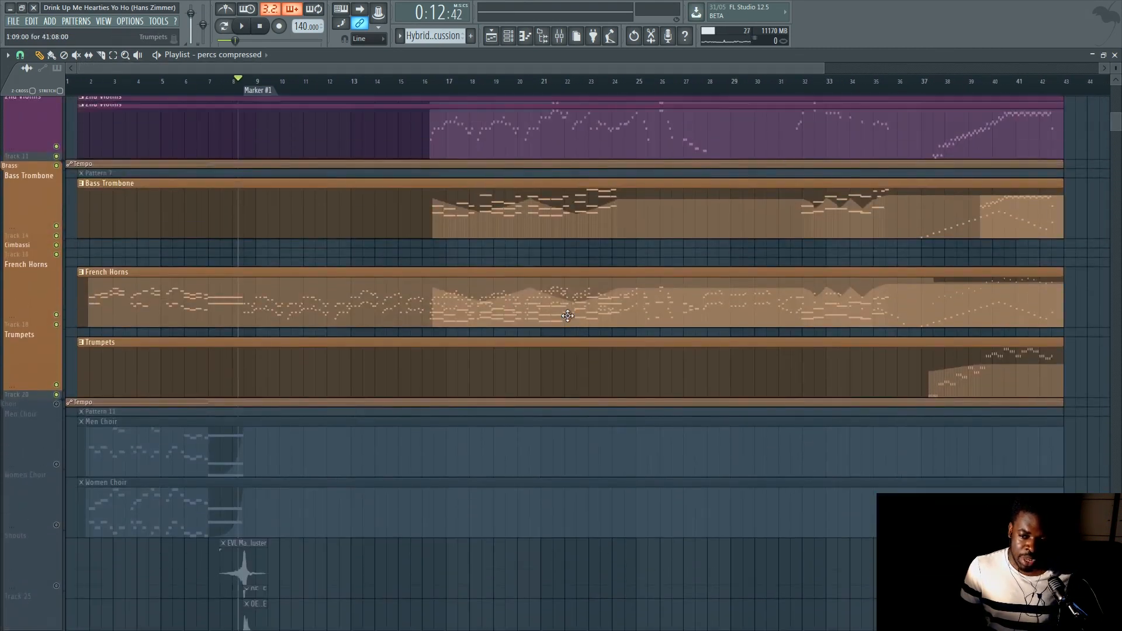
{"action": "scroll", "coordinate": [564, 313], "scroll_direction": "down", "scroll_amount": 4}
{"action": "scroll", "coordinate": [559, 323], "scroll_direction": "down", "scroll_amount": 12}
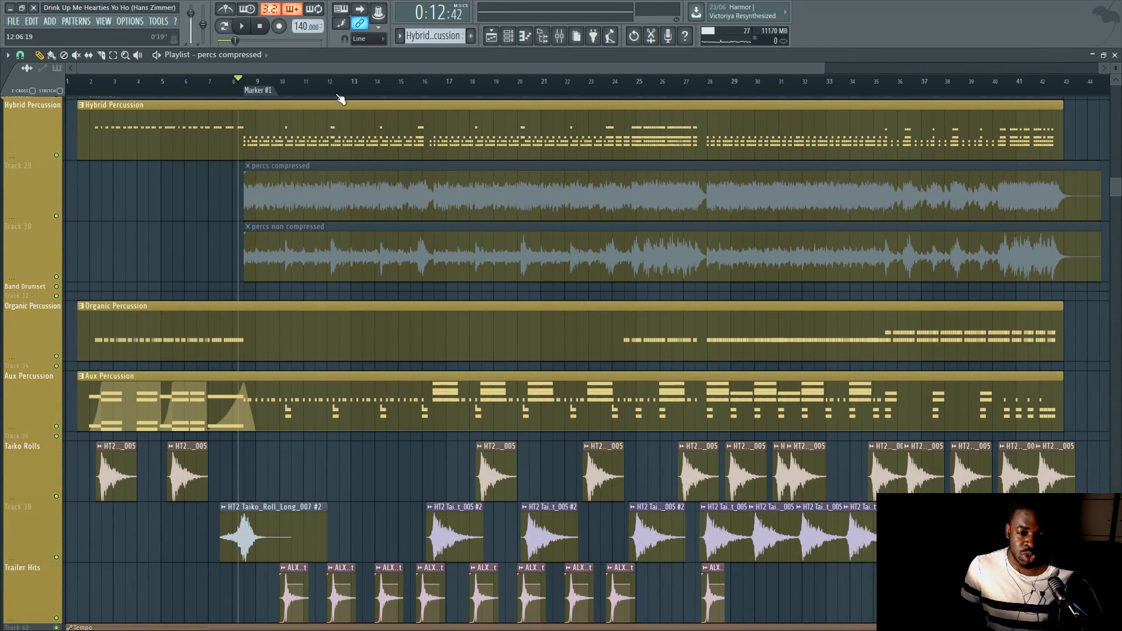
- Inspect the percussion section from bar 8 to bar 42, including the Taiko Rolls and Trailer Hits
{"action": "scroll", "coordinate": [326, 92], "scroll_direction": "up", "scroll_amount": 2}
{"action": "left_click_drag", "start_coordinate": [304, 69], "coordinate": [358, 75]}
{"action": "scroll", "coordinate": [358, 75], "scroll_direction": "down", "scroll_amount": 3}
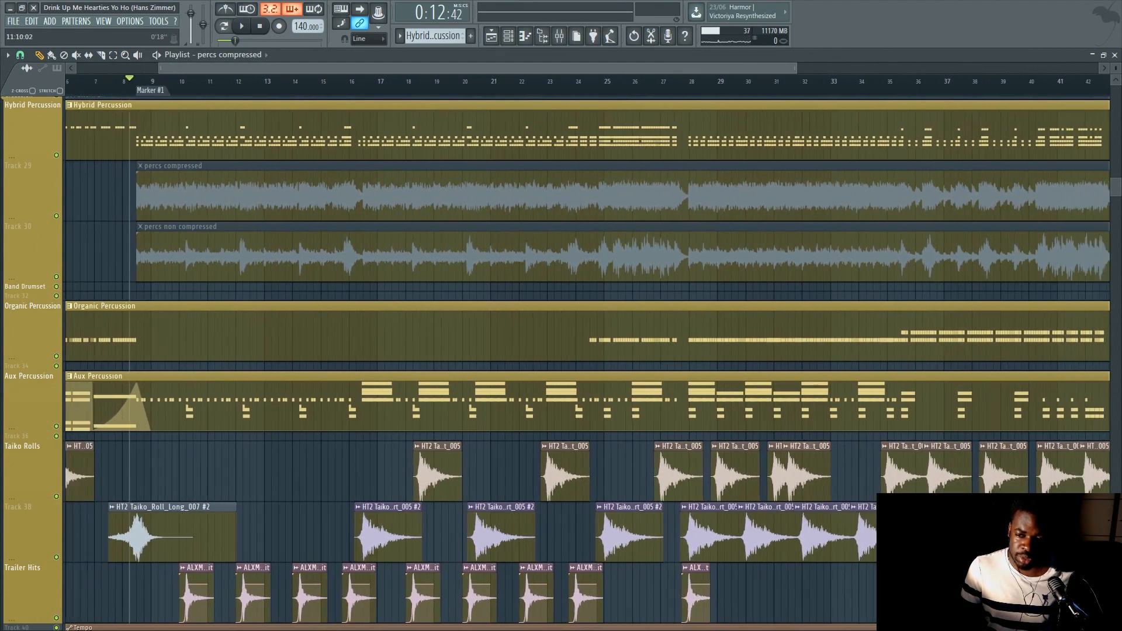
{"action": "scroll", "coordinate": [362, 78], "scroll_direction": "up", "scroll_amount": 1}
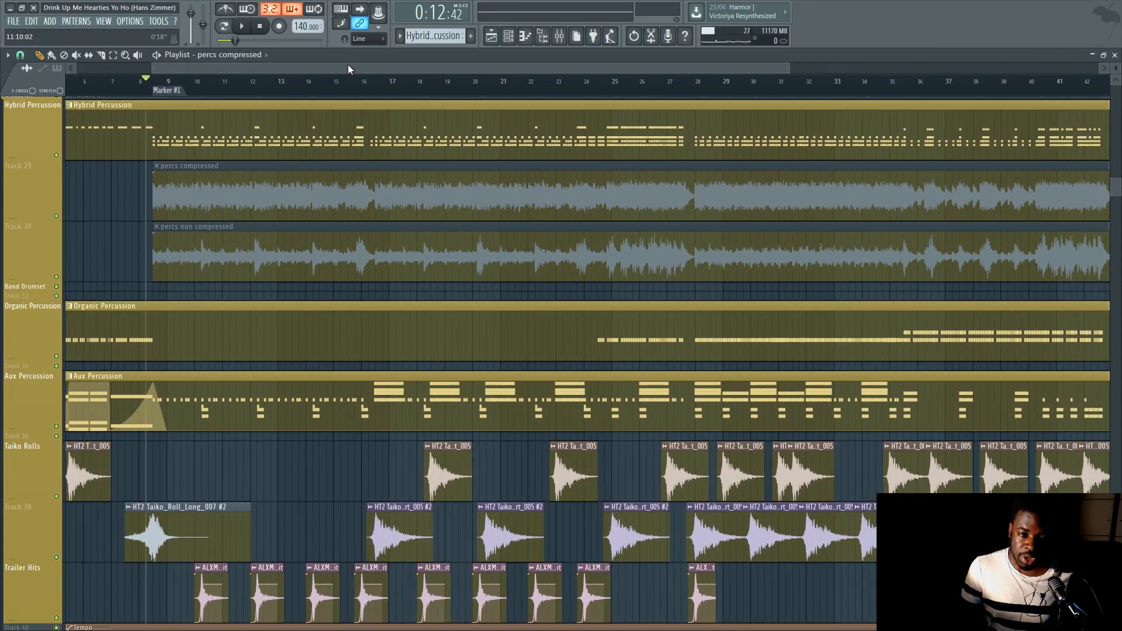
{"action": "left_click_drag", "start_coordinate": [348, 64], "coordinate": [368, 80]}
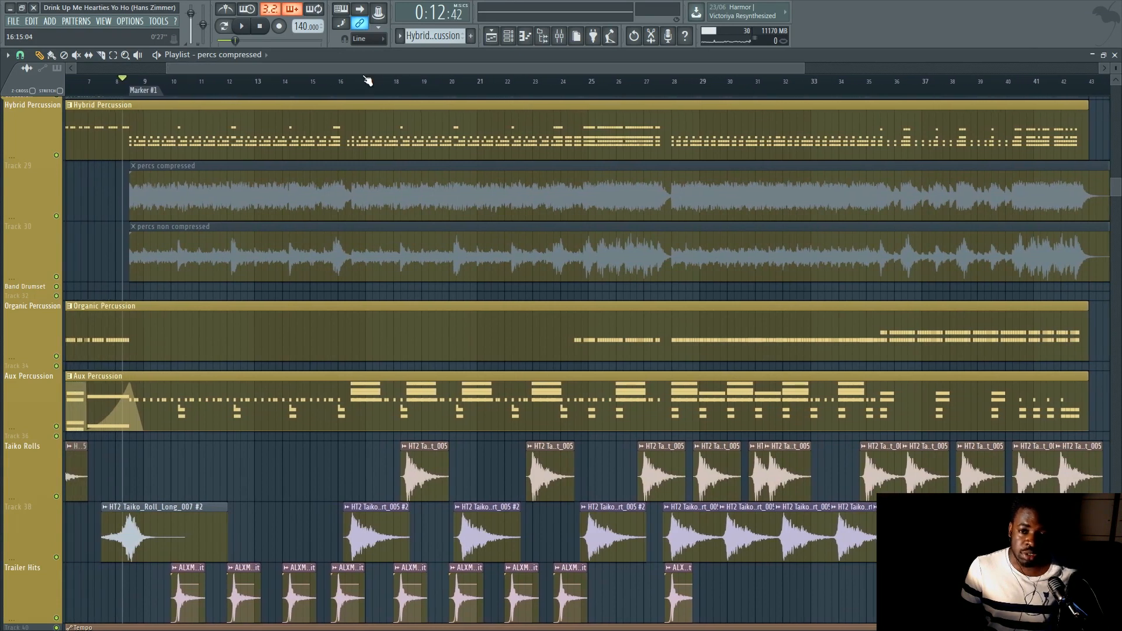
{"action": "scroll", "coordinate": [460, 287], "scroll_direction": "down", "scroll_amount": 6}
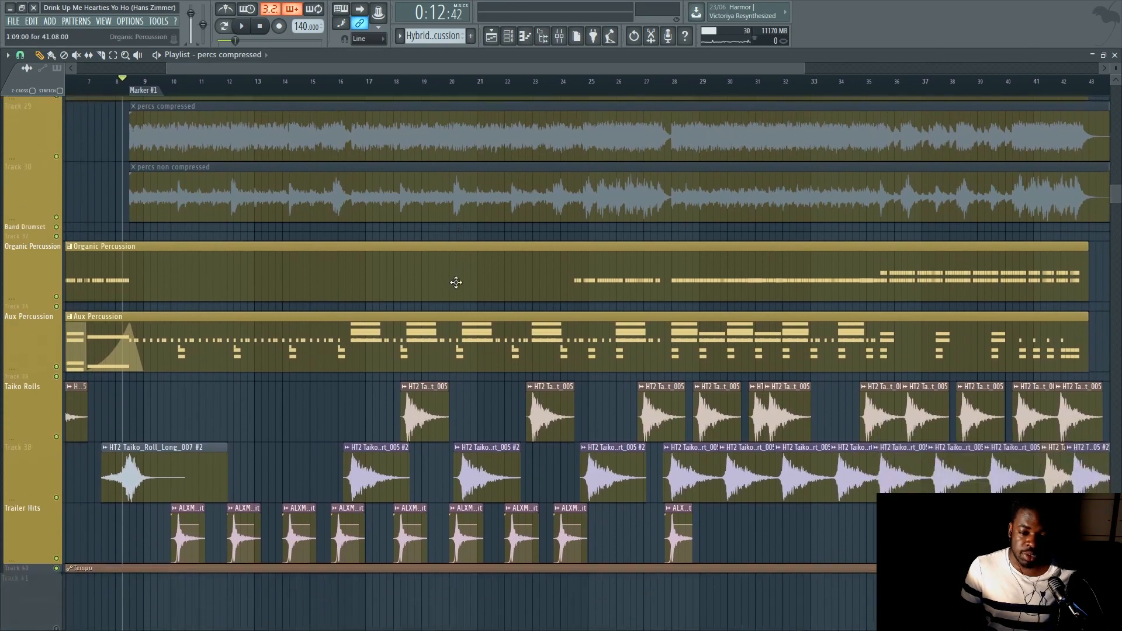
- Review the whole arrangement between the Basses at the start of the strings group and the Trailer Hits in the percussion group
{"action": "scroll", "coordinate": [460, 287], "scroll_direction": "up", "scroll_amount": 7}
{"action": "scroll", "coordinate": [459, 285], "scroll_direction": "up", "scroll_amount": 10}
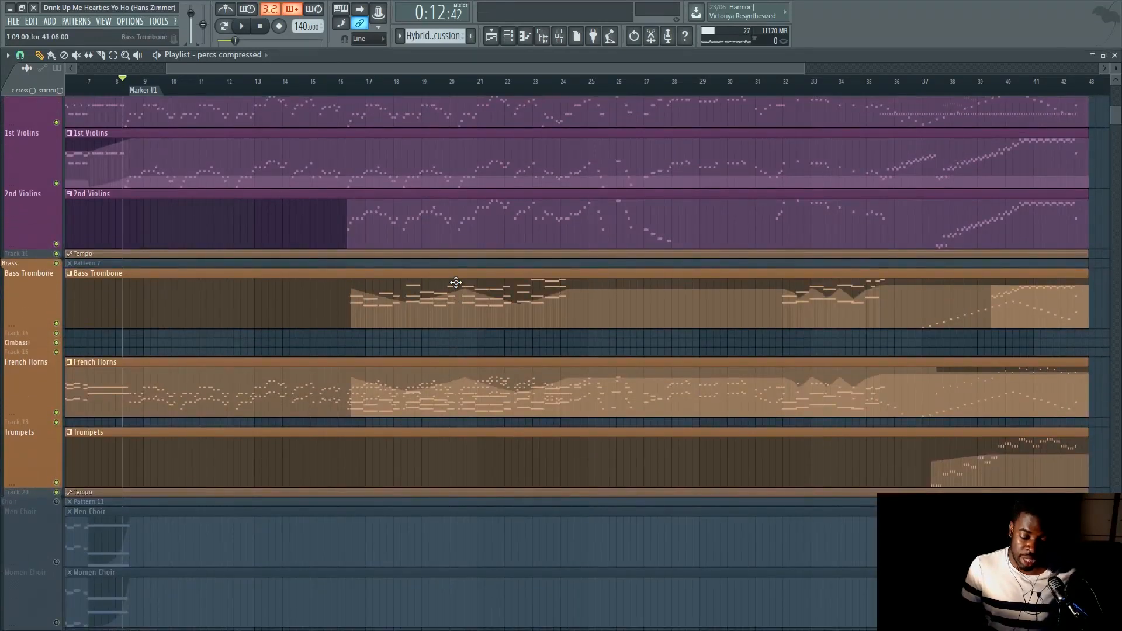
{"action": "scroll", "coordinate": [456, 283], "scroll_direction": "up", "scroll_amount": 6}
{"action": "scroll", "coordinate": [456, 283], "scroll_direction": "down", "scroll_amount": 2}
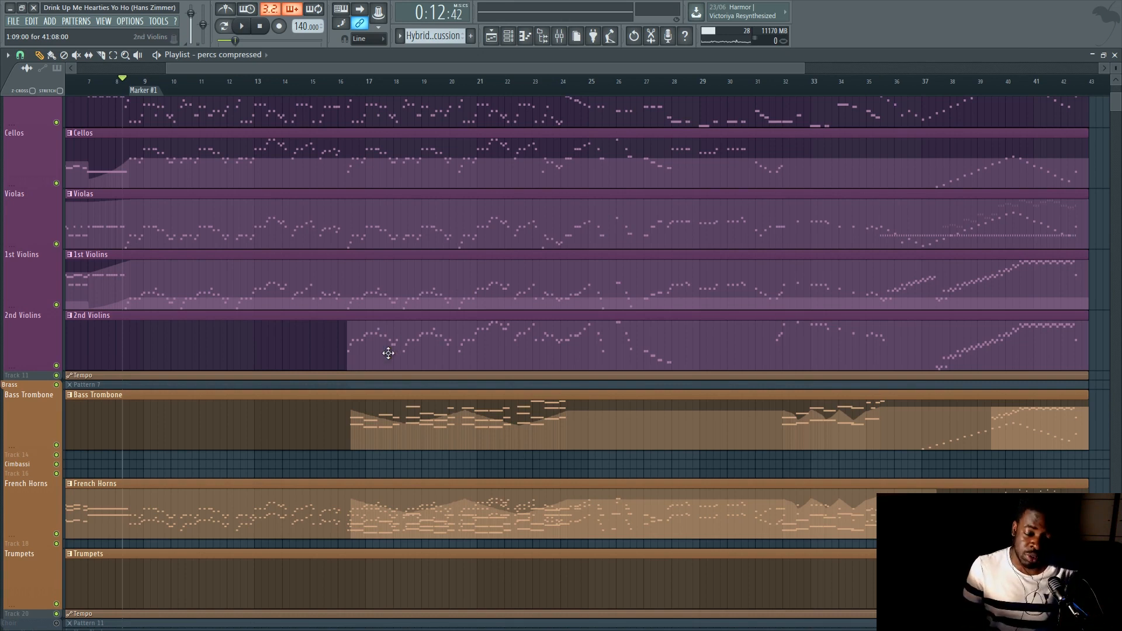
{"action": "scroll", "coordinate": [388, 353], "scroll_direction": "down", "scroll_amount": 10}
{"action": "scroll", "coordinate": [388, 353], "scroll_direction": "down", "scroll_amount": 6}
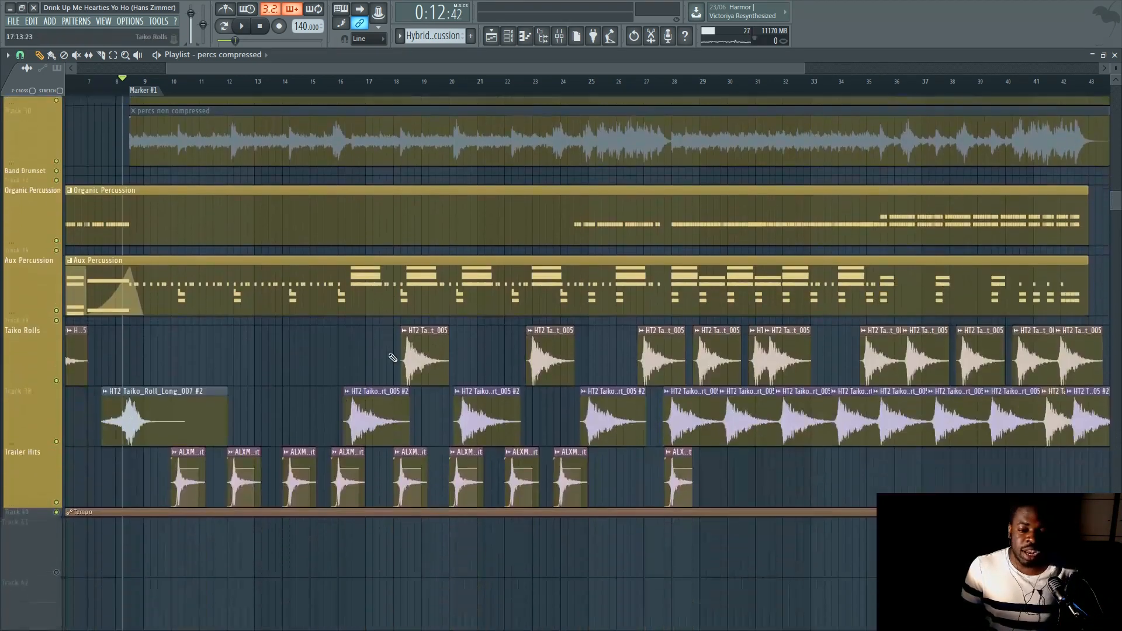
{"action": "scroll", "coordinate": [541, 405], "scroll_direction": "up", "scroll_amount": 9}
{"action": "scroll", "coordinate": [541, 405], "scroll_direction": "up", "scroll_amount": 5}
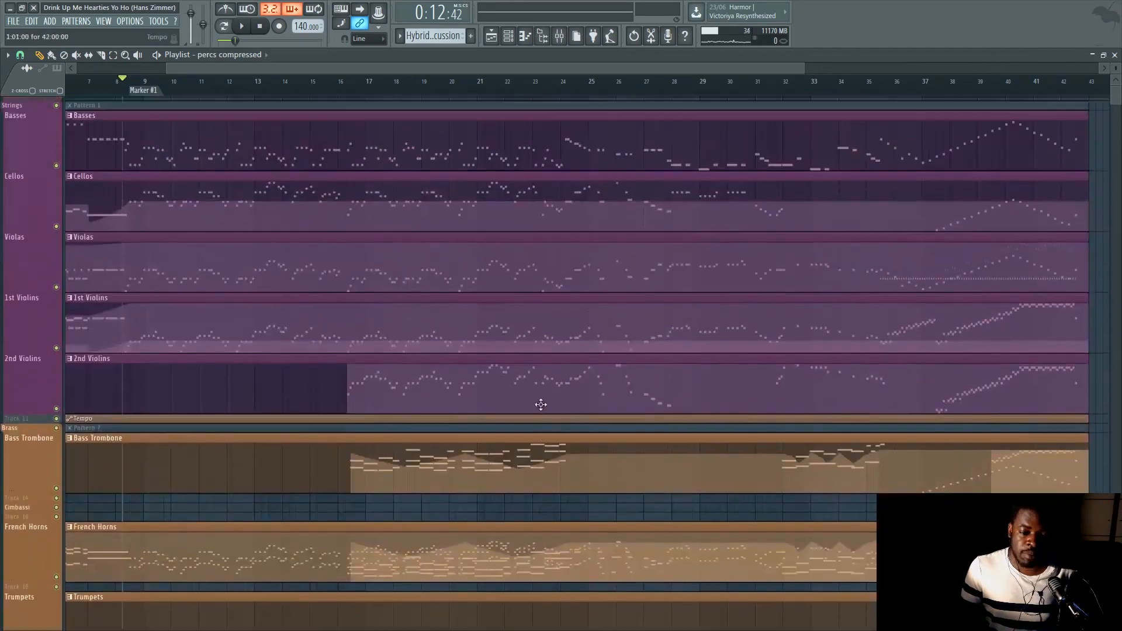
{"action": "scroll", "coordinate": [879, 276], "scroll_direction": "down", "scroll_amount": 8}
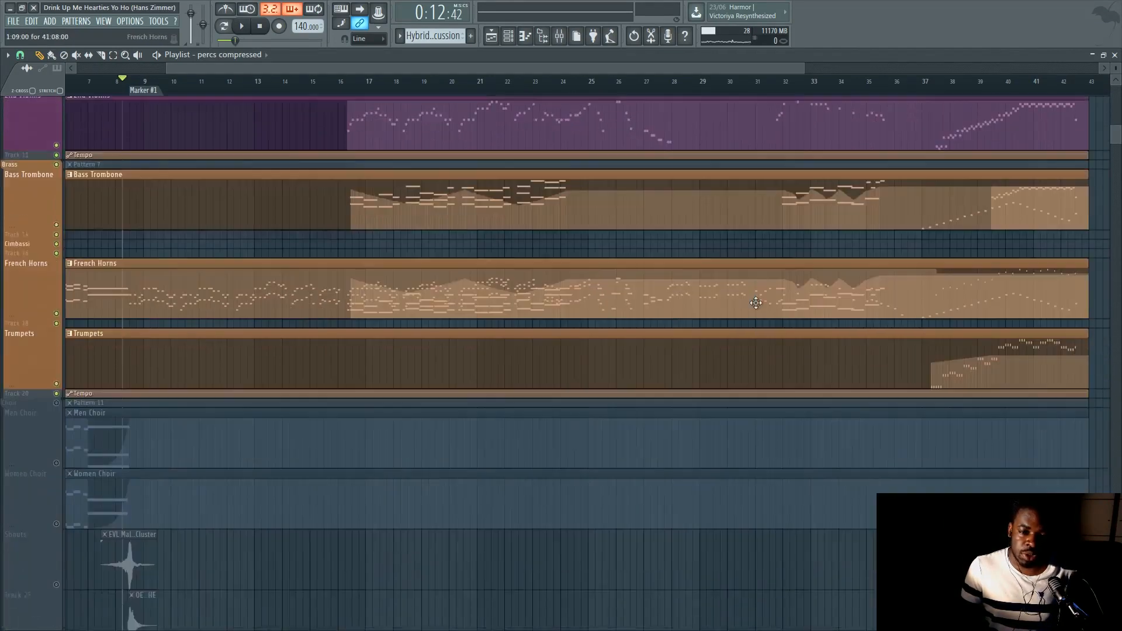